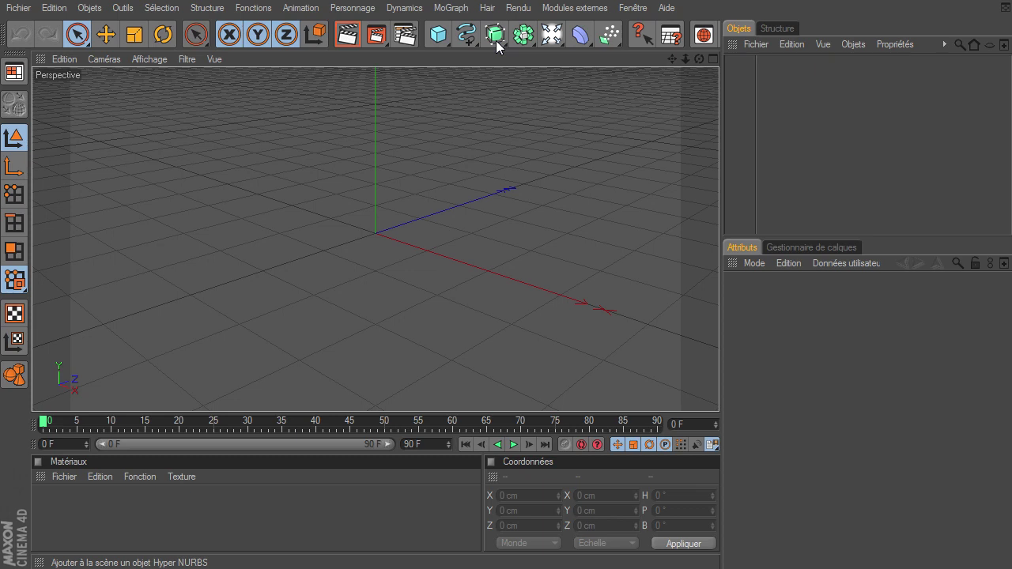
Step: Add a 200 cm Cube primitive and convert it to an editable polygon object
click(496, 34)
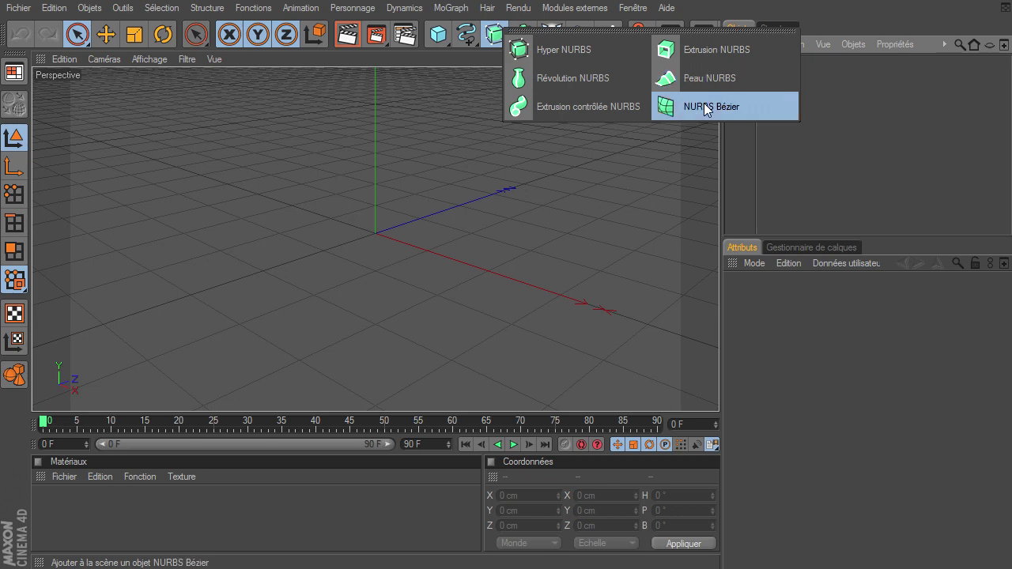
click(801, 351)
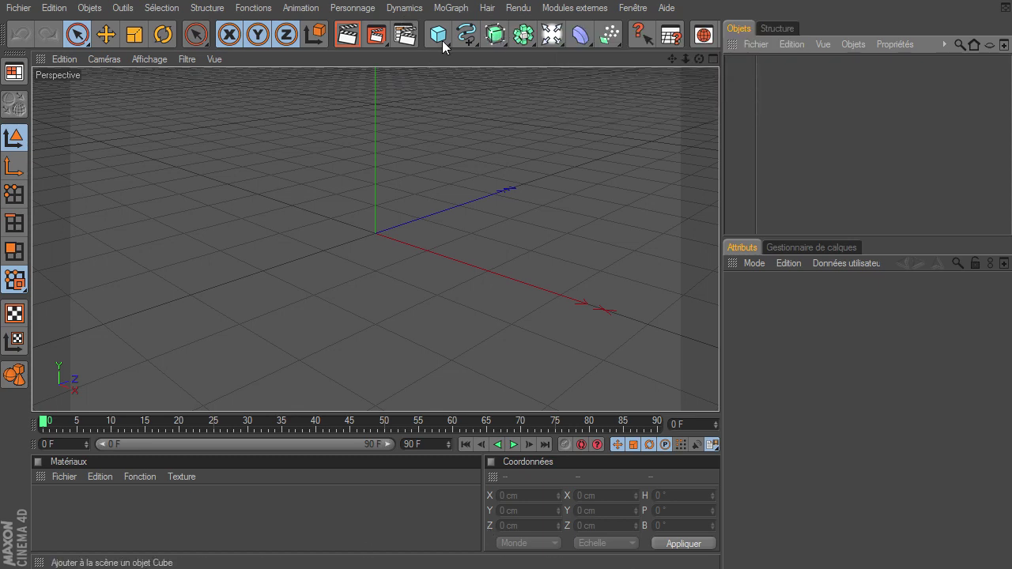
click(440, 39)
click(484, 50)
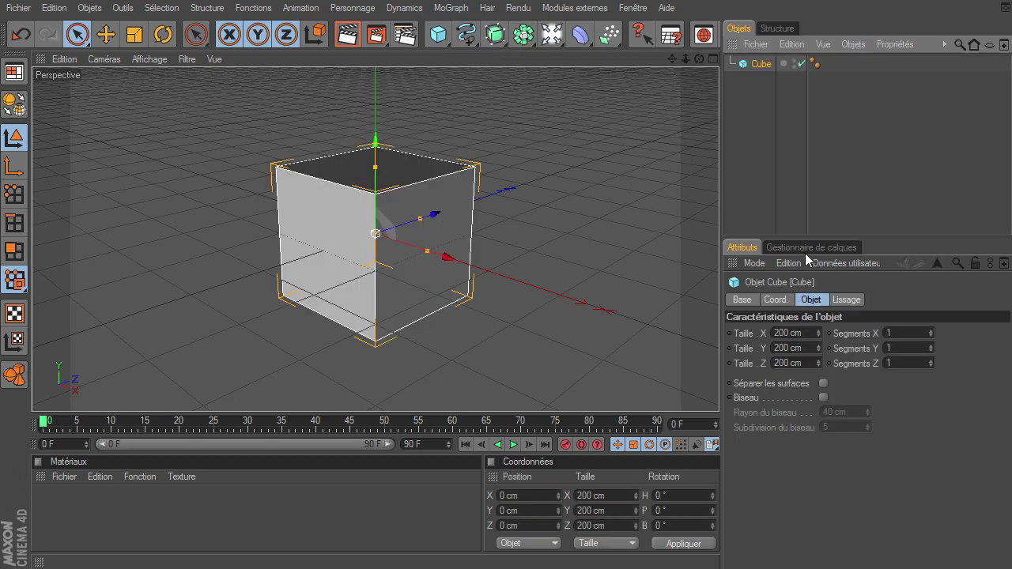
click(14, 103)
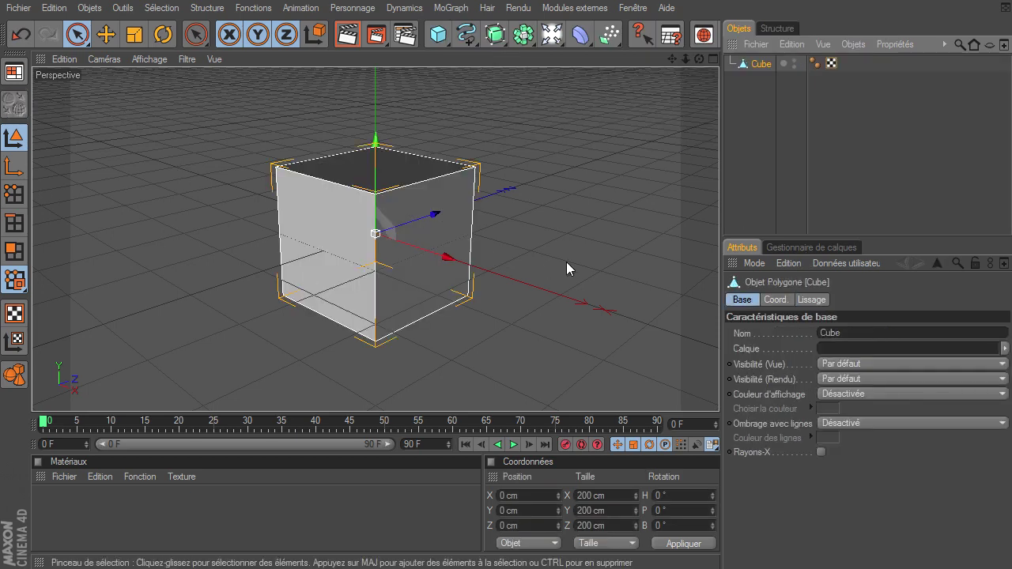
Step: Add a separate Hyper NURBS object and select the Cube
click(496, 35)
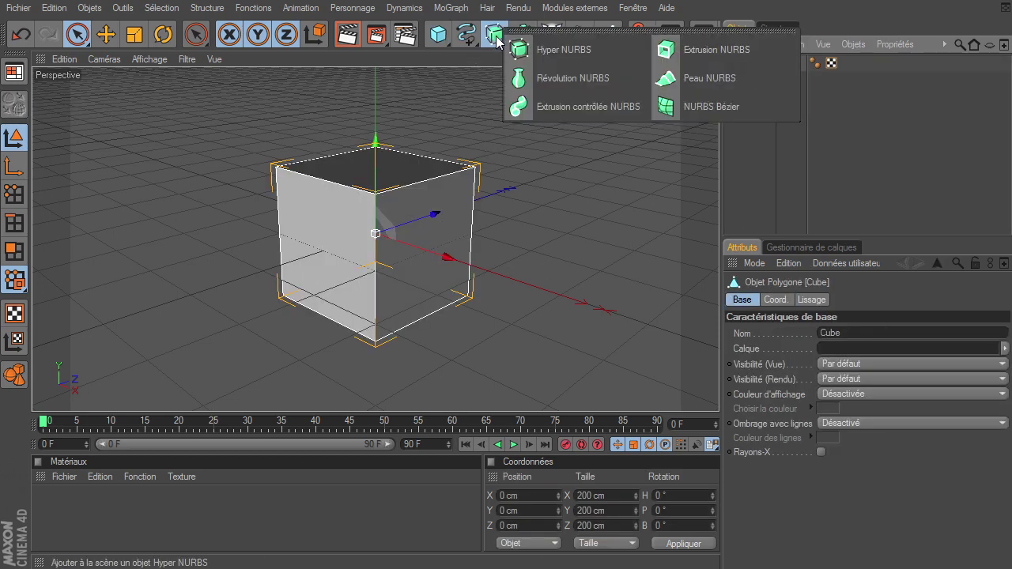
click(573, 51)
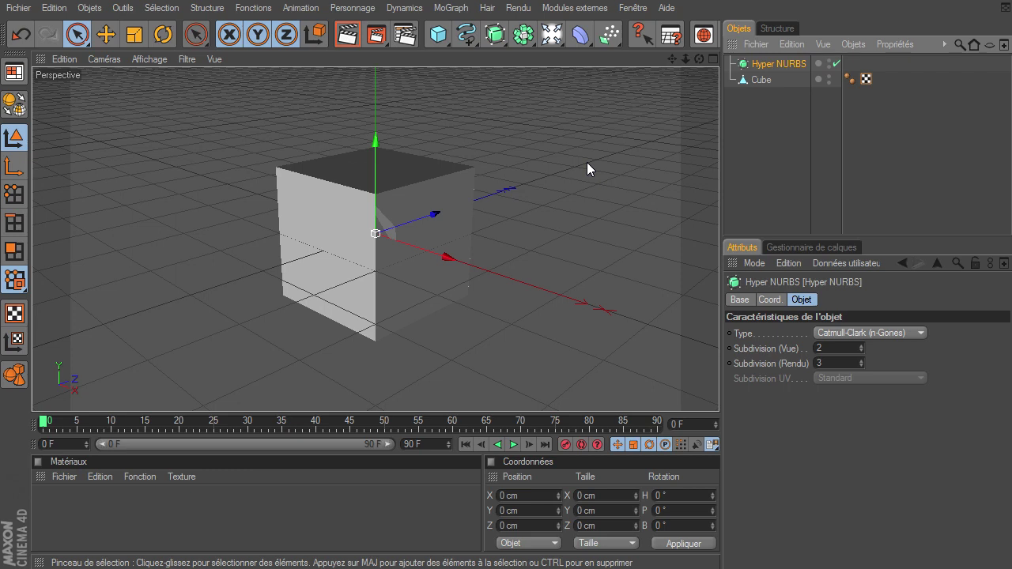
click(753, 83)
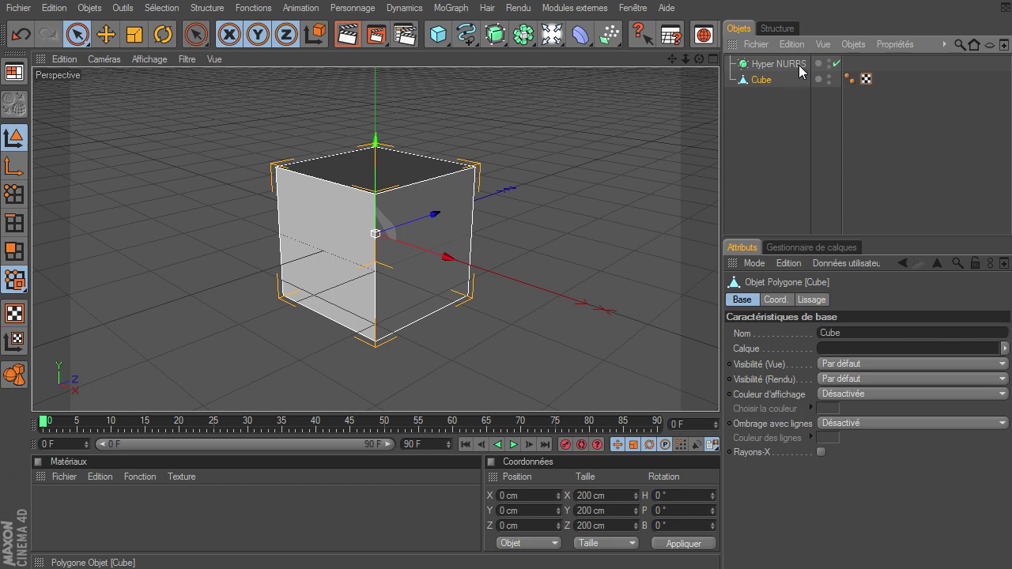
Step: Parent the Cube under Hyper NURBS and orbit to a near-front view of the smoothed sphere
drag(802, 71, 802, 71)
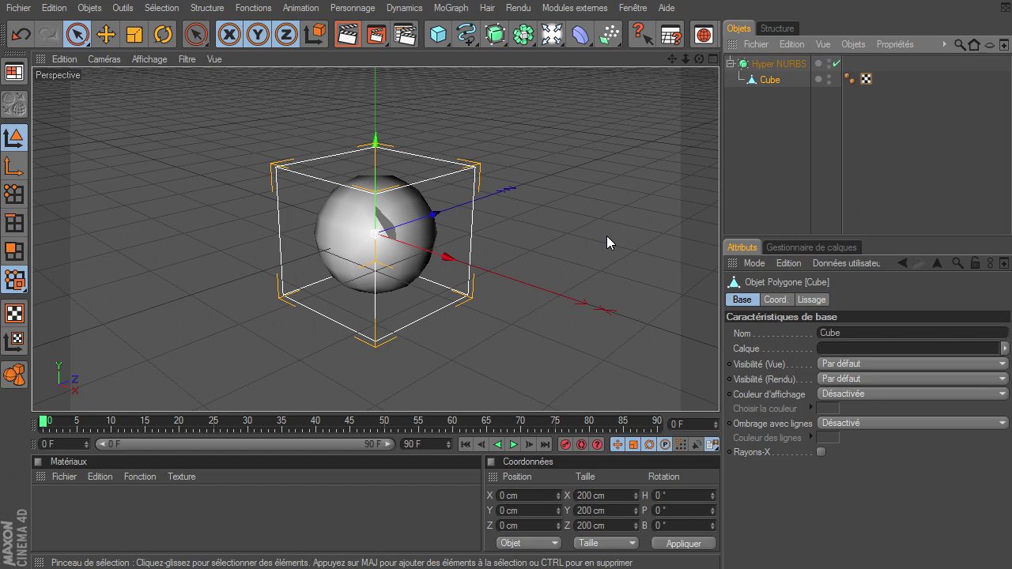
mouse_move(699, 58)
mouse_down()
mouse_move(719, 392)
mouse_move(642, 174)
mouse_up()
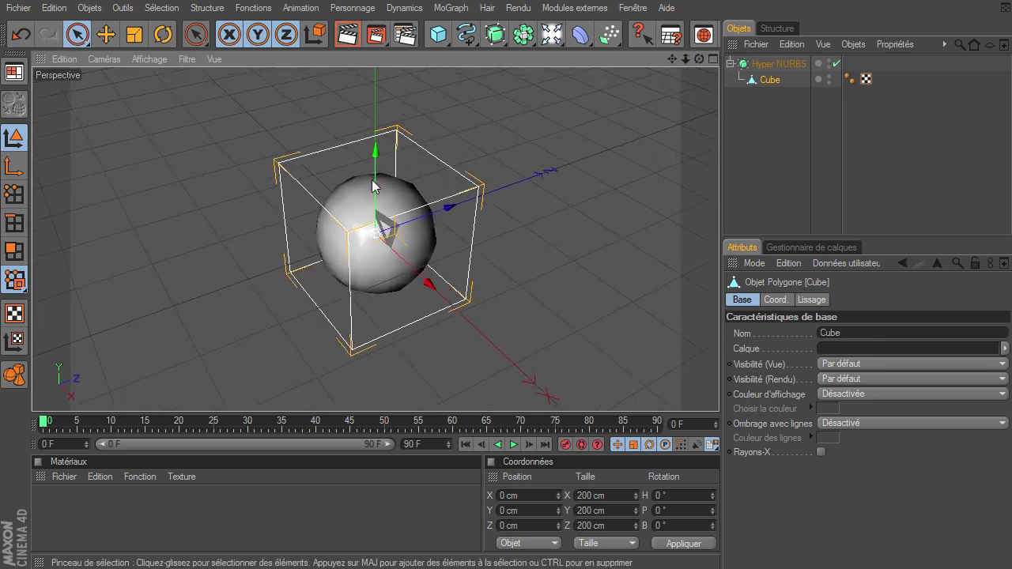
mouse_move(699, 58)
mouse_down()
mouse_move(719, 391)
mouse_move(754, 198)
mouse_up()
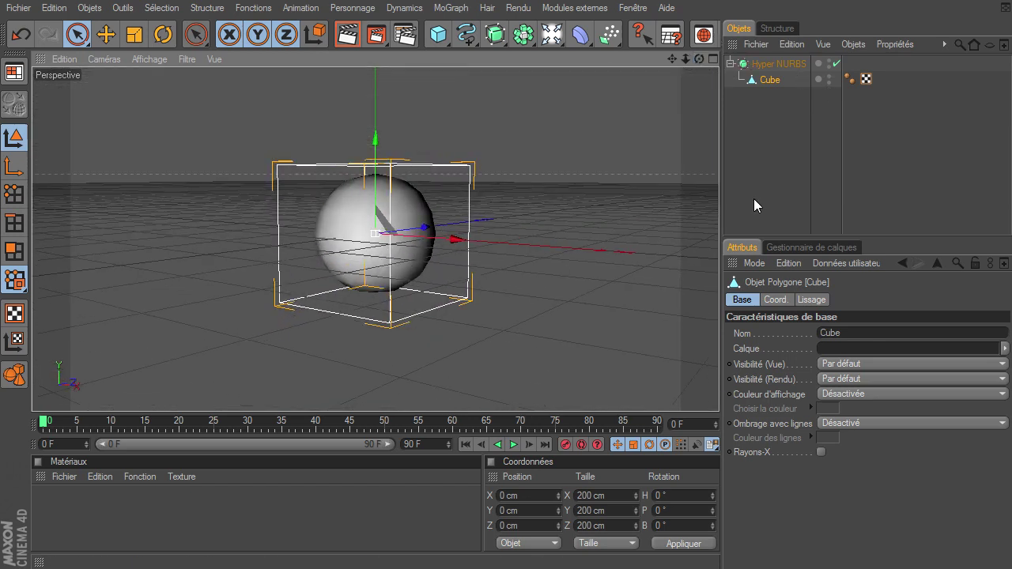
click(772, 83)
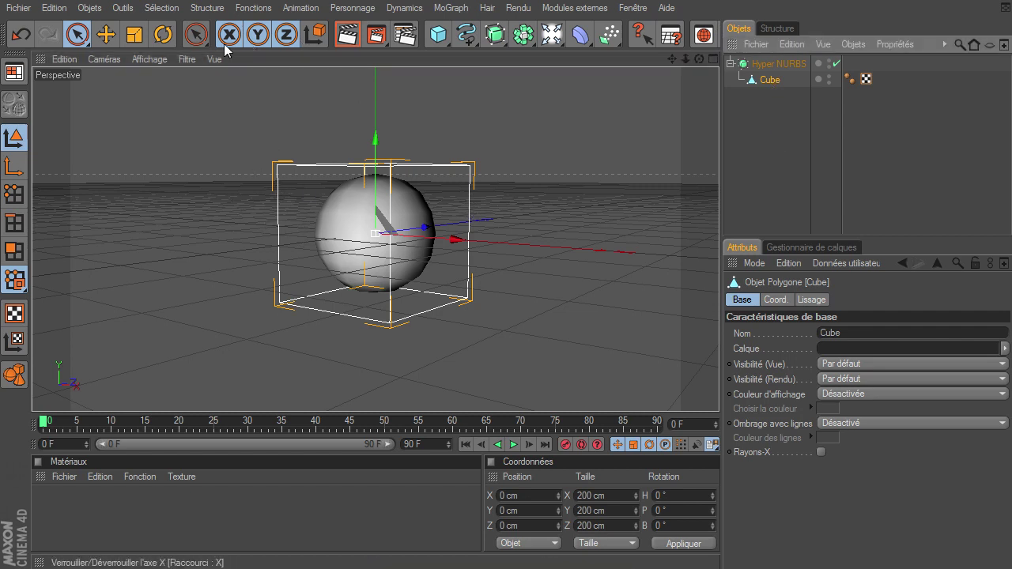
Step: Switch to Polygons mode and pick the Couteau knife in Boucle mode
click(147, 9)
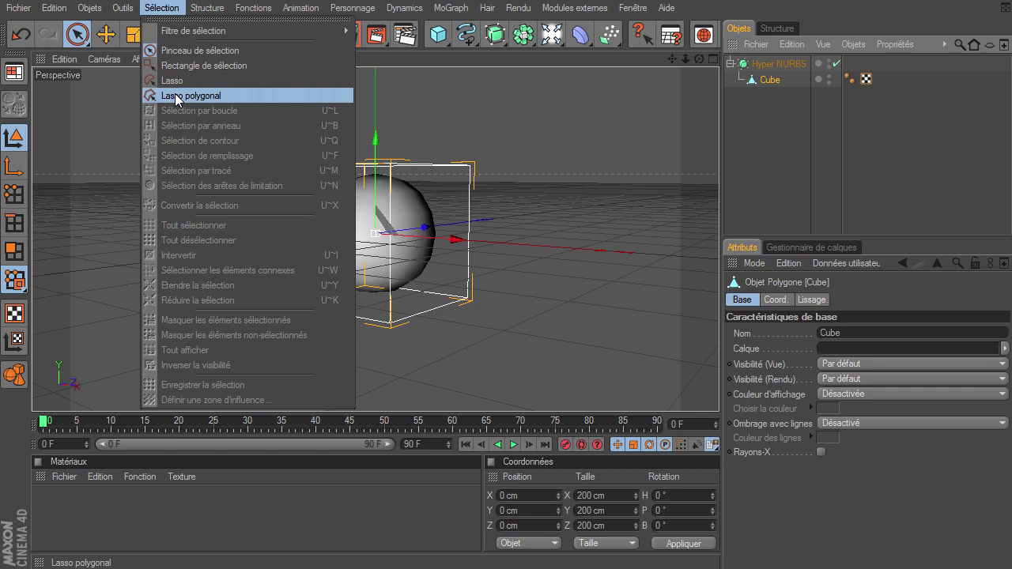
click(16, 253)
click(16, 253)
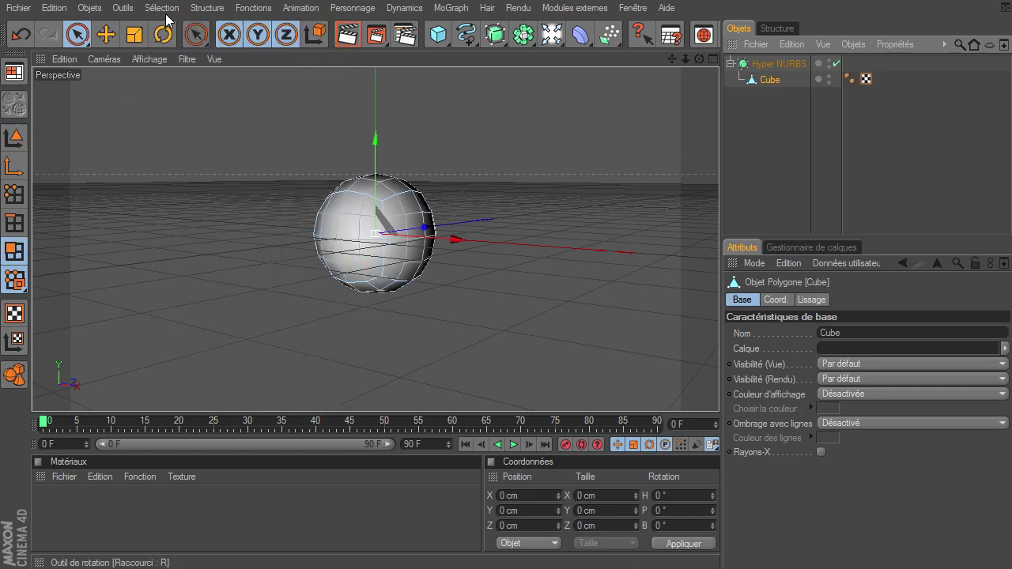
click(162, 8)
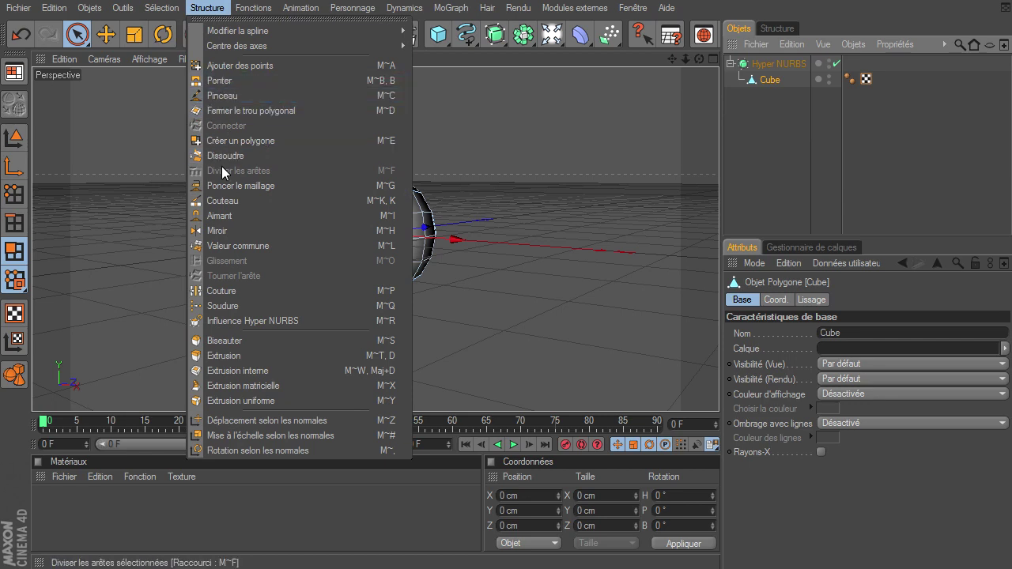
click(226, 204)
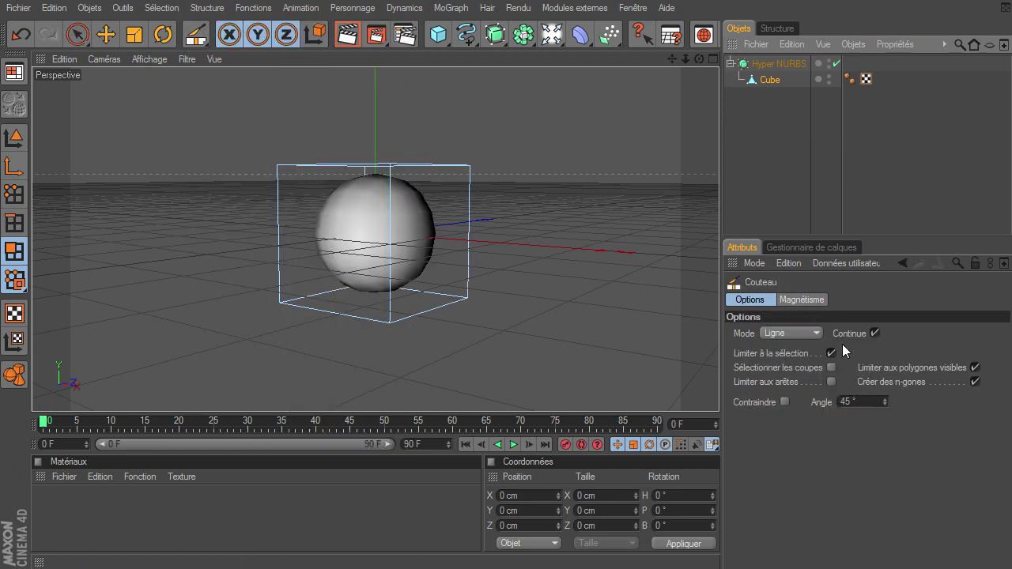
click(803, 334)
click(795, 391)
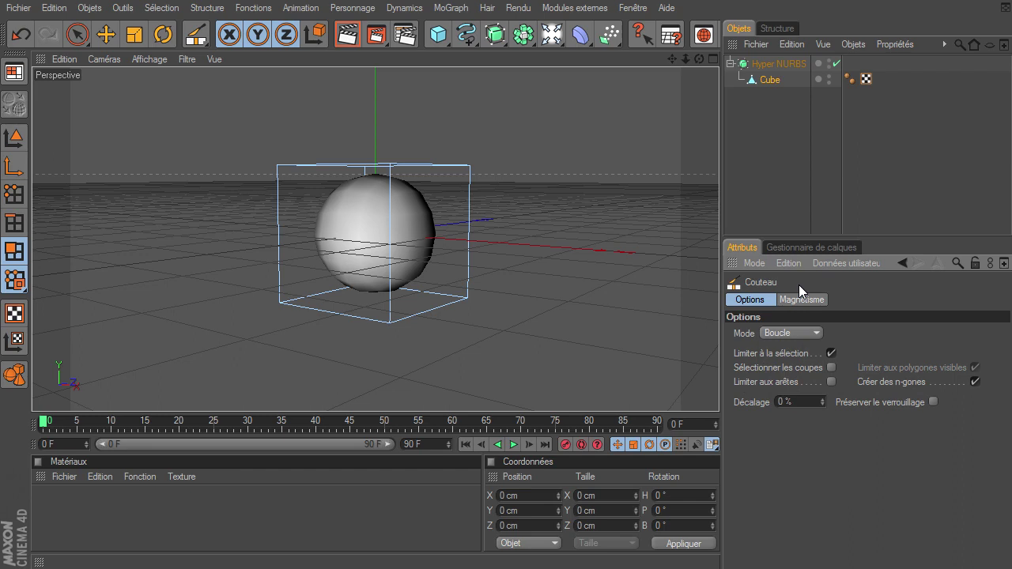
Step: Add loop cuts close to the cube's edges, then select the Hyper NURBS
click(398, 179)
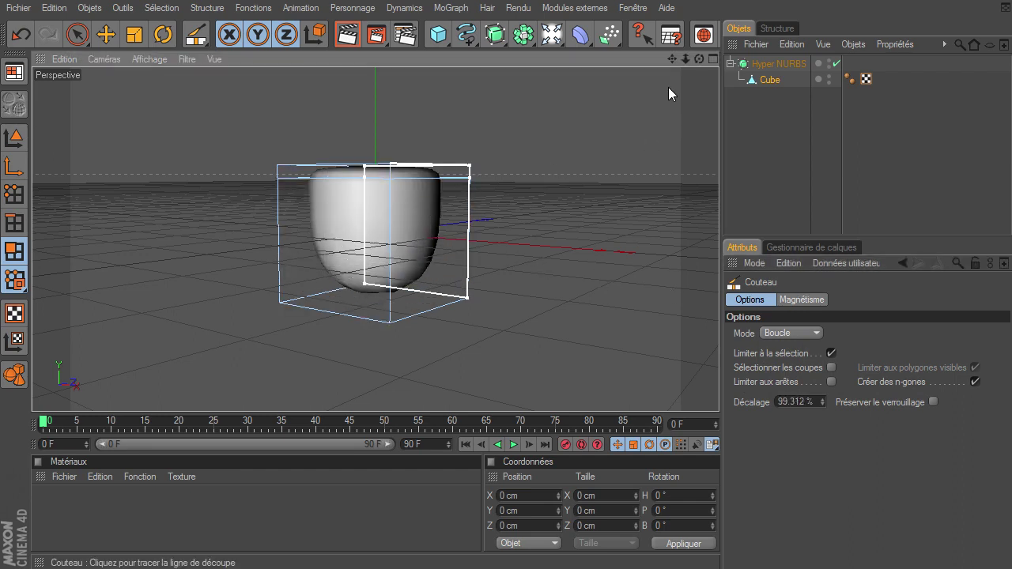
drag(699, 59, 719, 391)
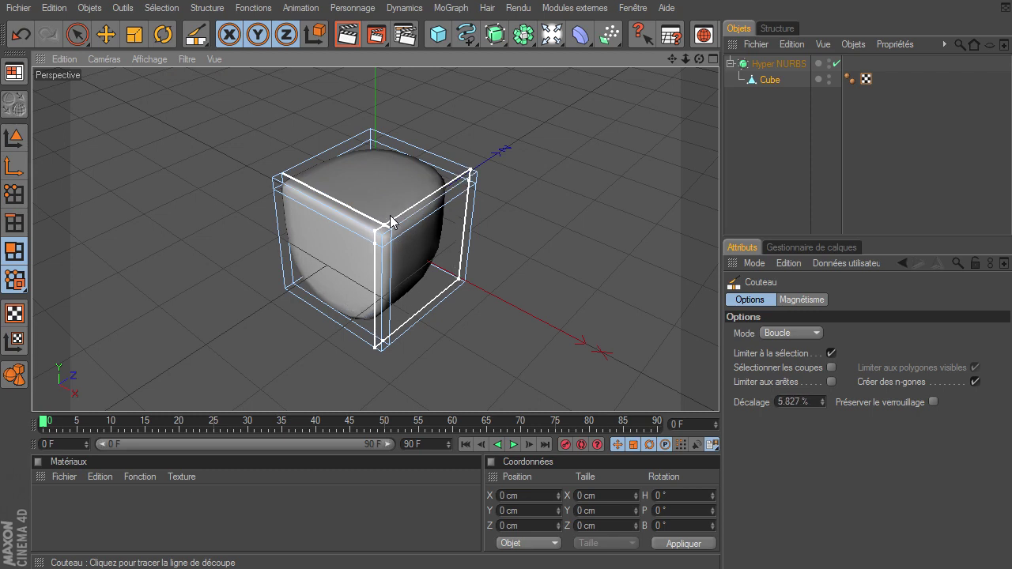
mouse_move(699, 60)
mouse_down()
mouse_move(719, 400)
mouse_move(663, 72)
mouse_up()
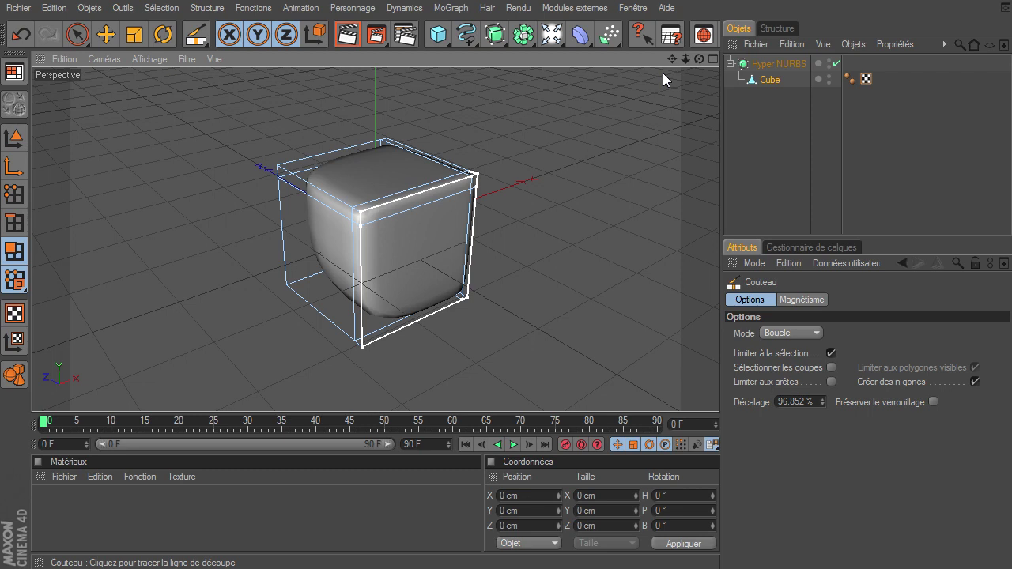
click(75, 35)
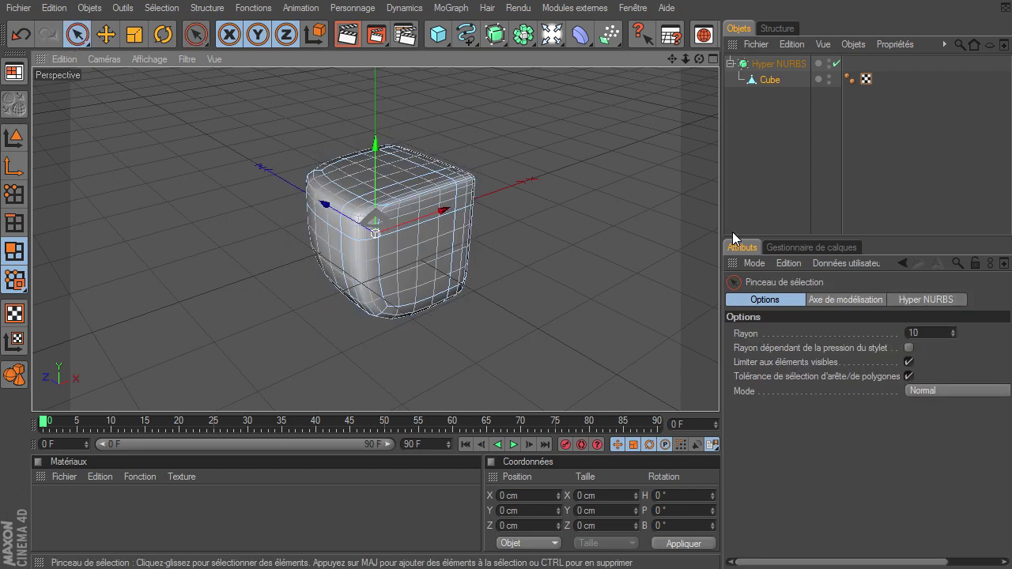
click(772, 59)
Step: Delete the Hyper NURBS with its Cube, briefly checking the NURBS palette
key(Delete)
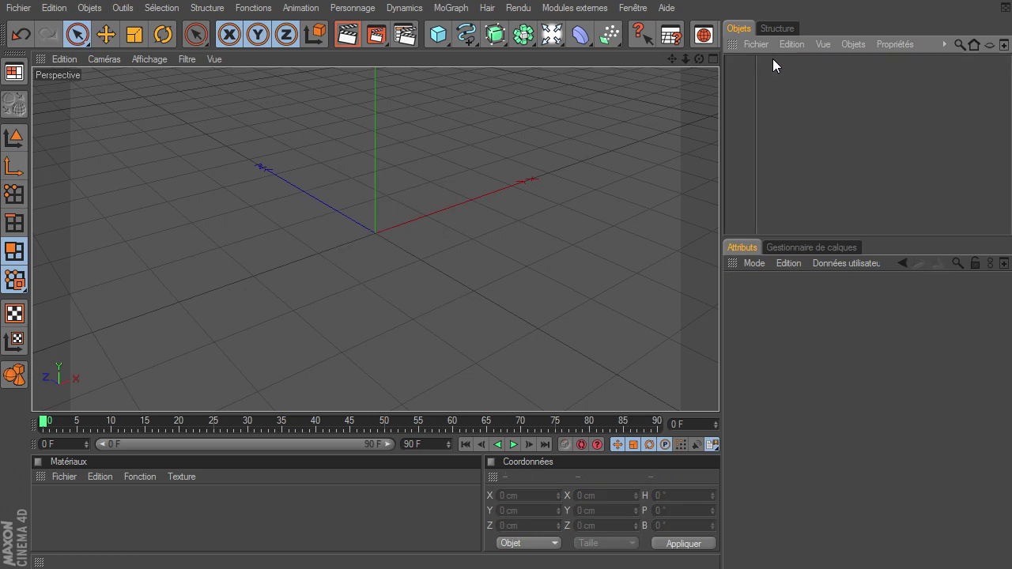
click(494, 36)
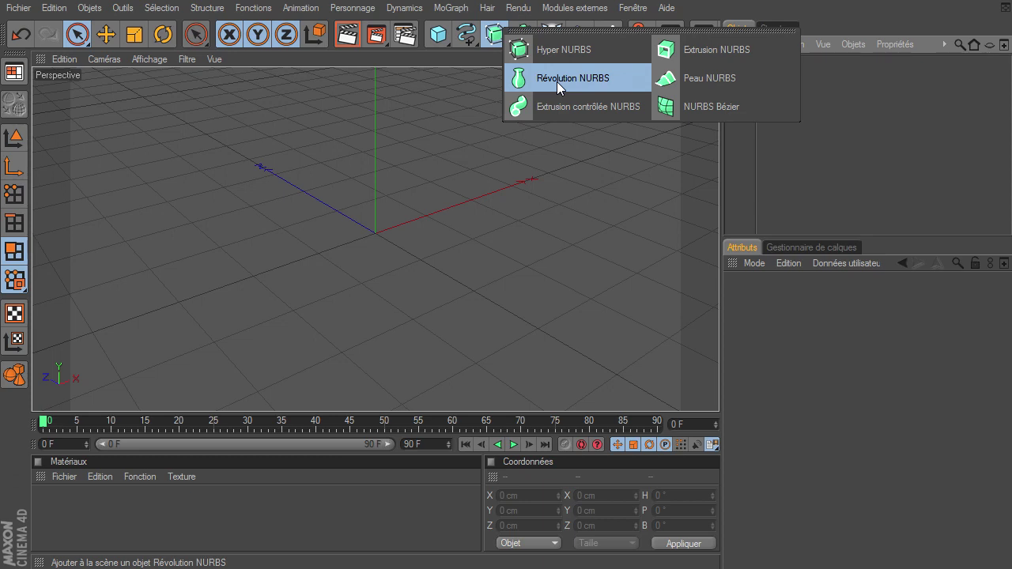
click(752, 173)
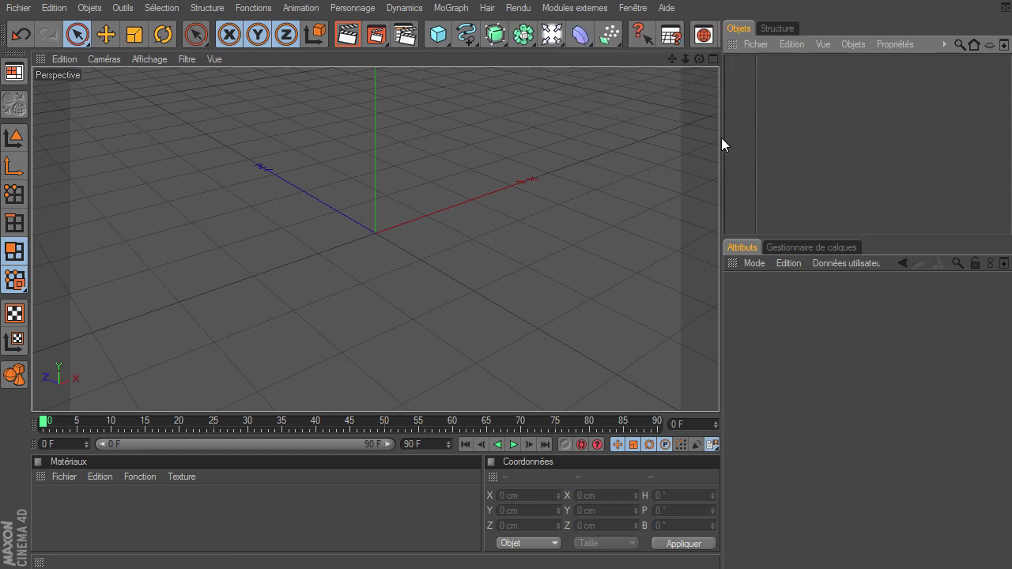
Step: Draw an eight-point linear zigzag profile spline in the enlarged Avant view
click(708, 58)
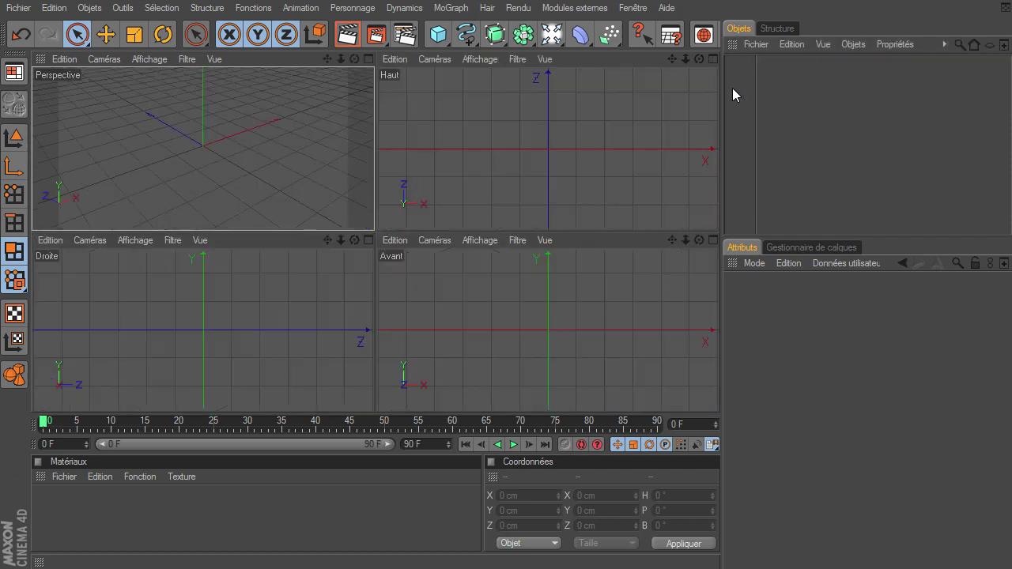
click(712, 240)
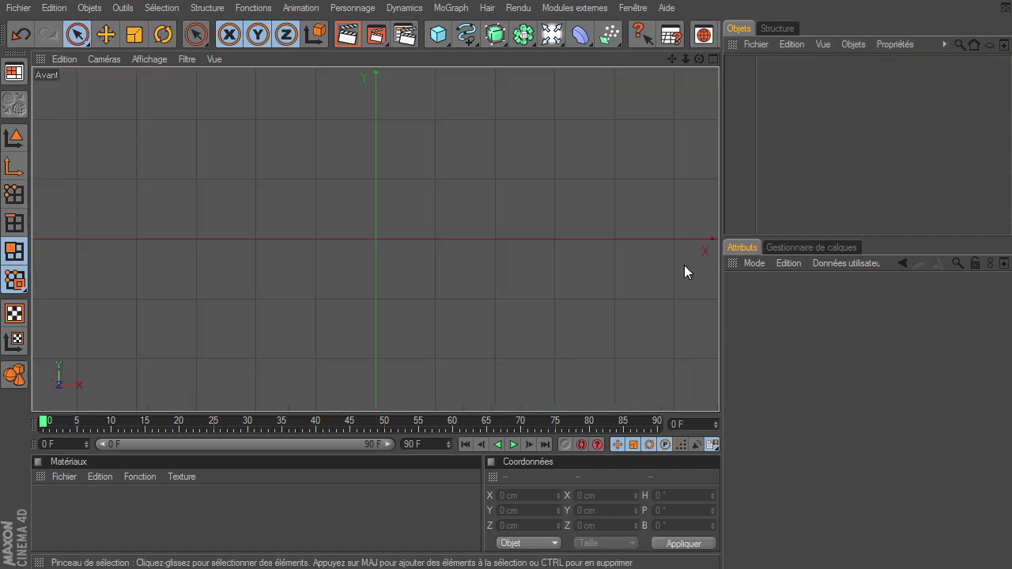
click(467, 34)
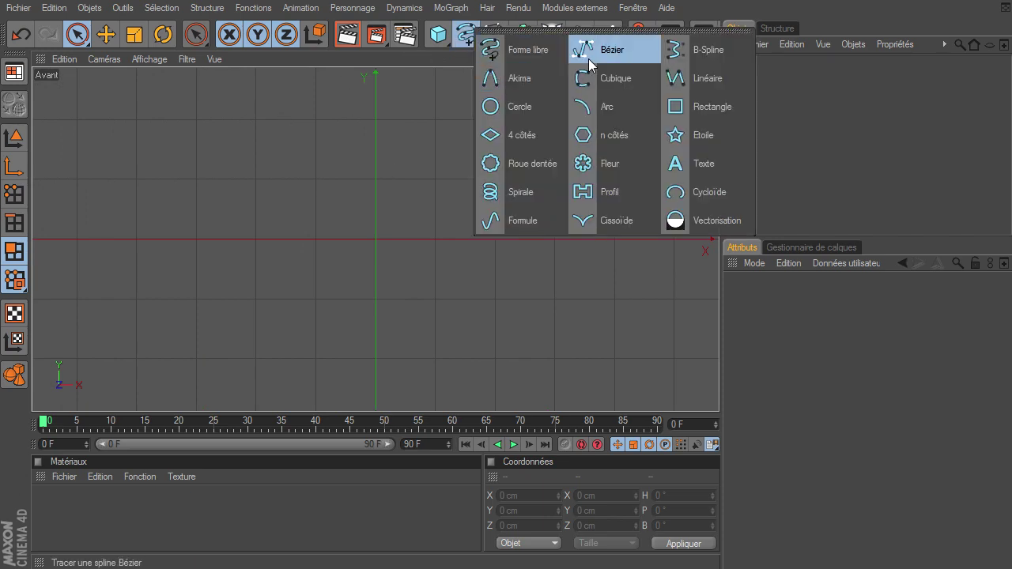
click(710, 79)
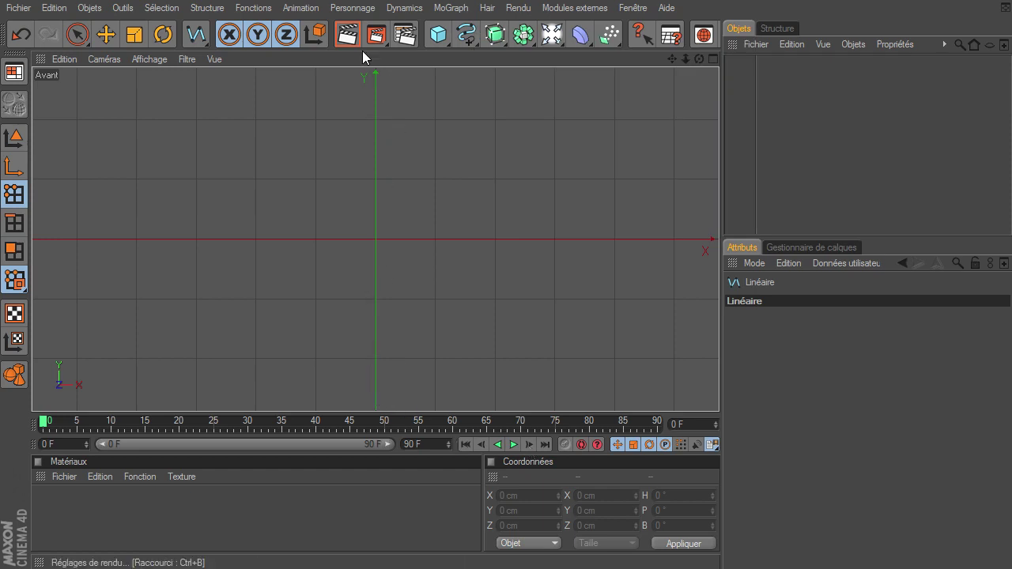
click(391, 398)
click(462, 370)
click(494, 295)
click(444, 256)
click(415, 211)
click(457, 161)
click(528, 117)
click(465, 95)
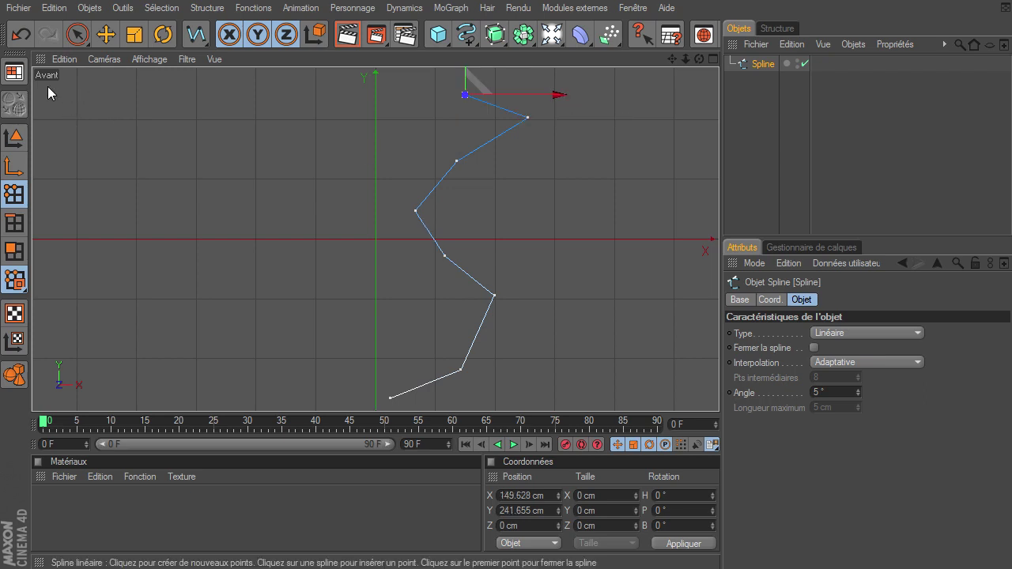
Step: Select all spline points and apply Interpolation forte, then deselect in Model mode
click(14, 138)
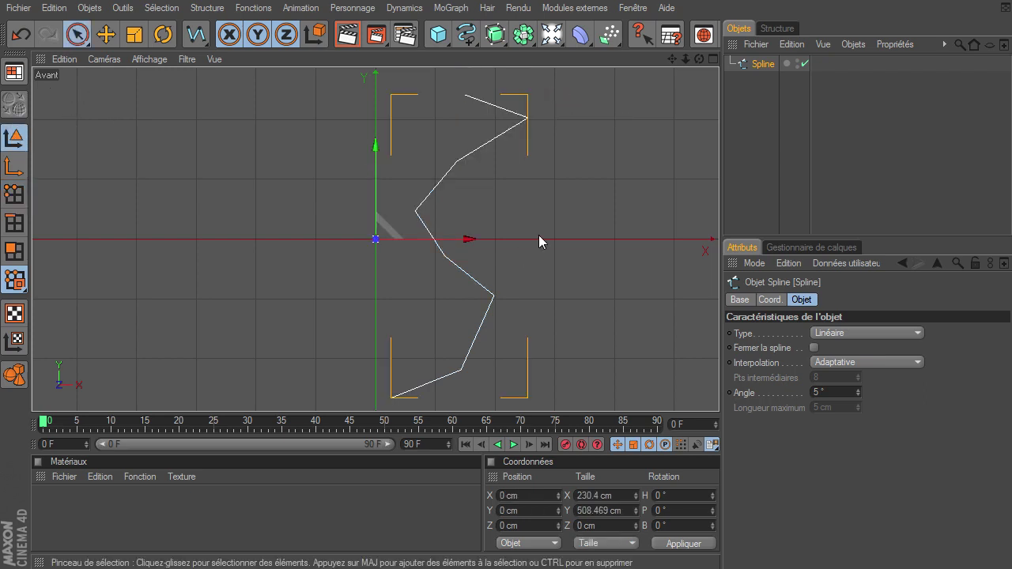
click(14, 196)
key(ctrl+a)
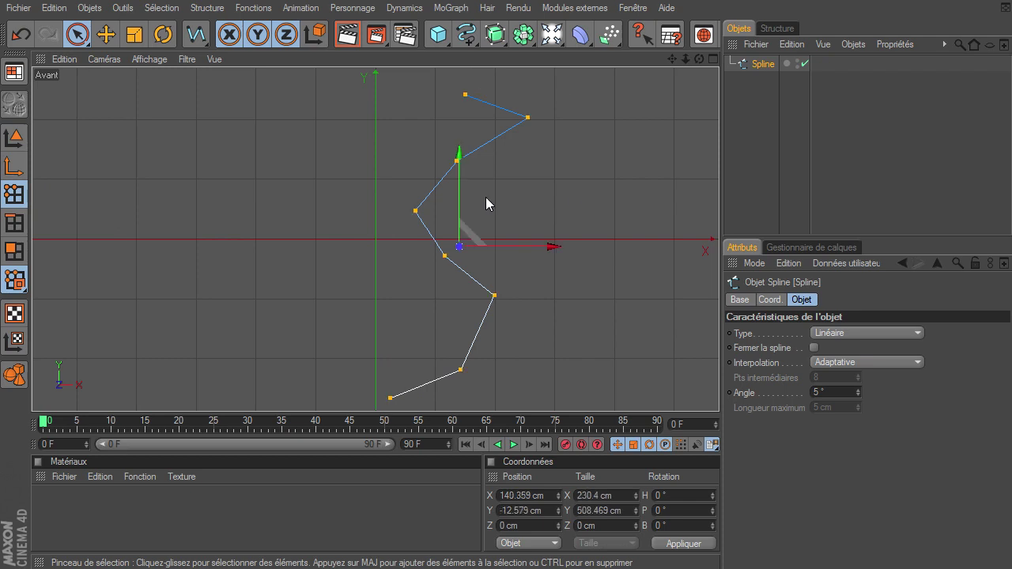
click(209, 9)
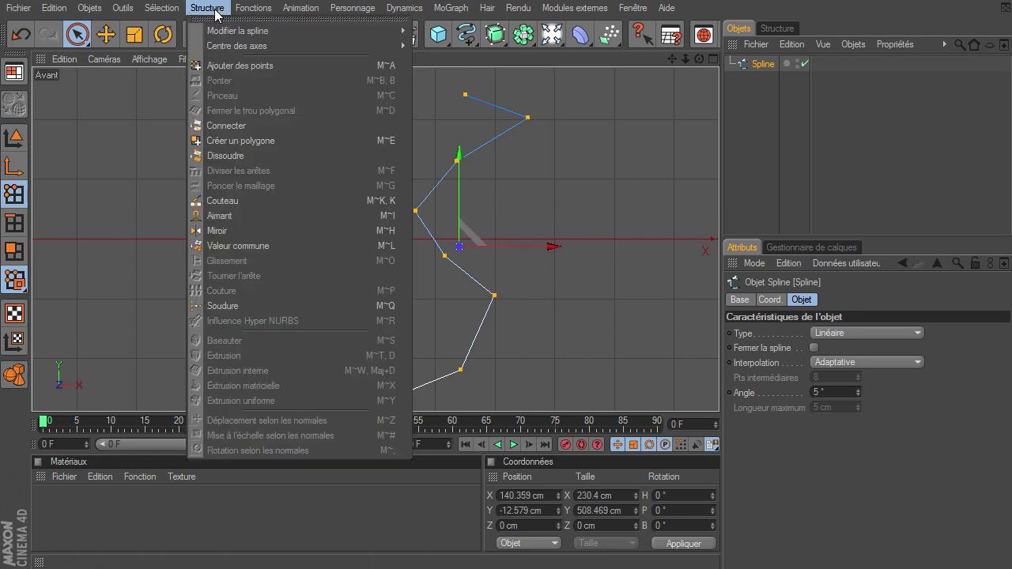
mouse_move(237, 31)
click(465, 39)
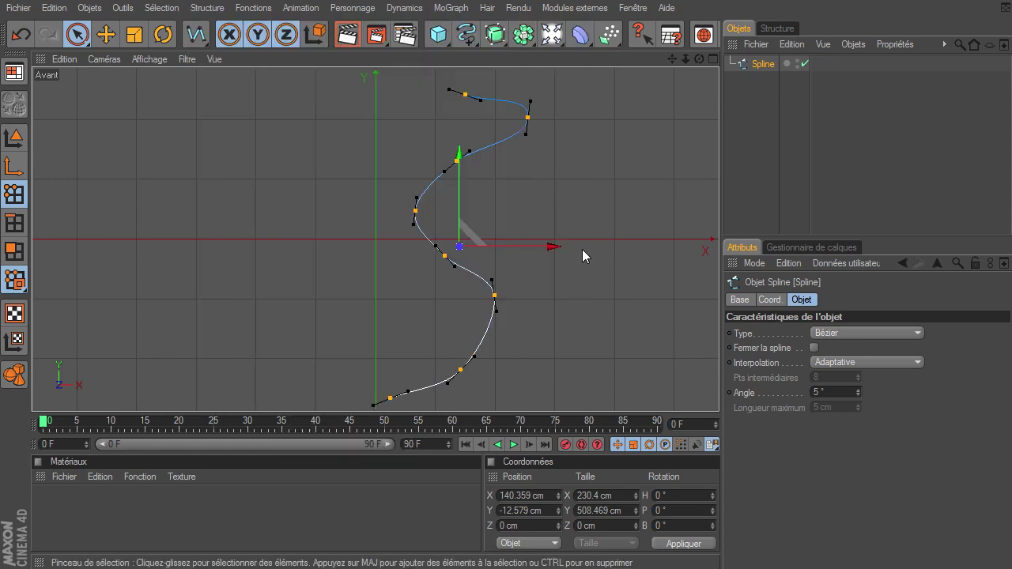
click(15, 136)
click(639, 278)
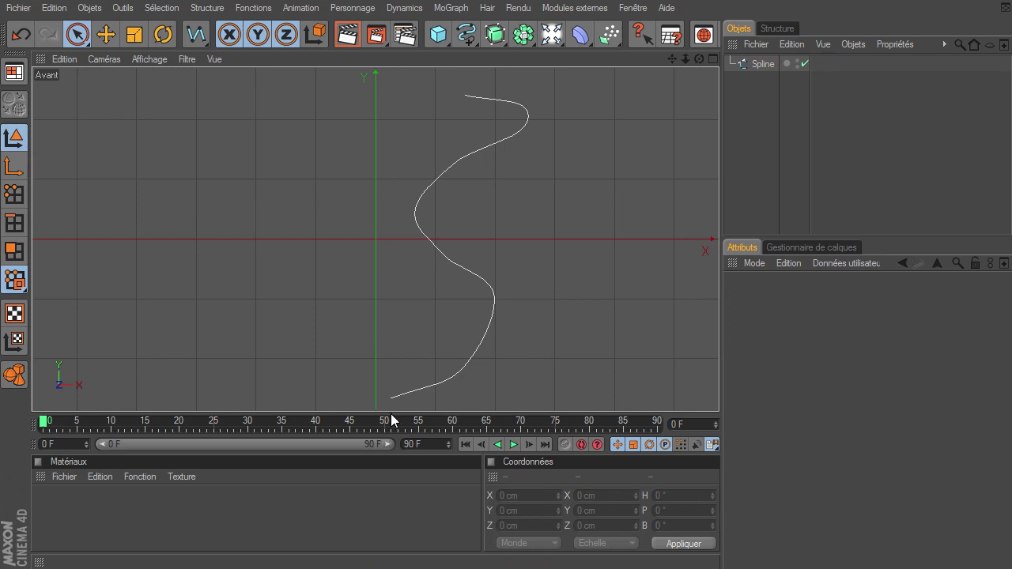
Step: Add a Révolution NURBS, parent the Spline under it, and view the lathed vase in perspective
drag(495, 38, 553, 74)
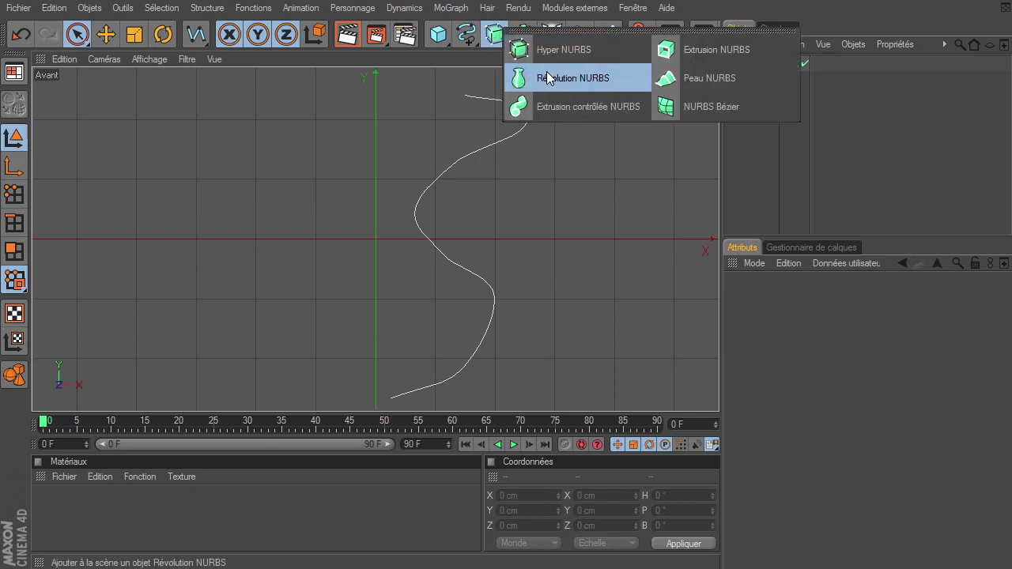
click(766, 80)
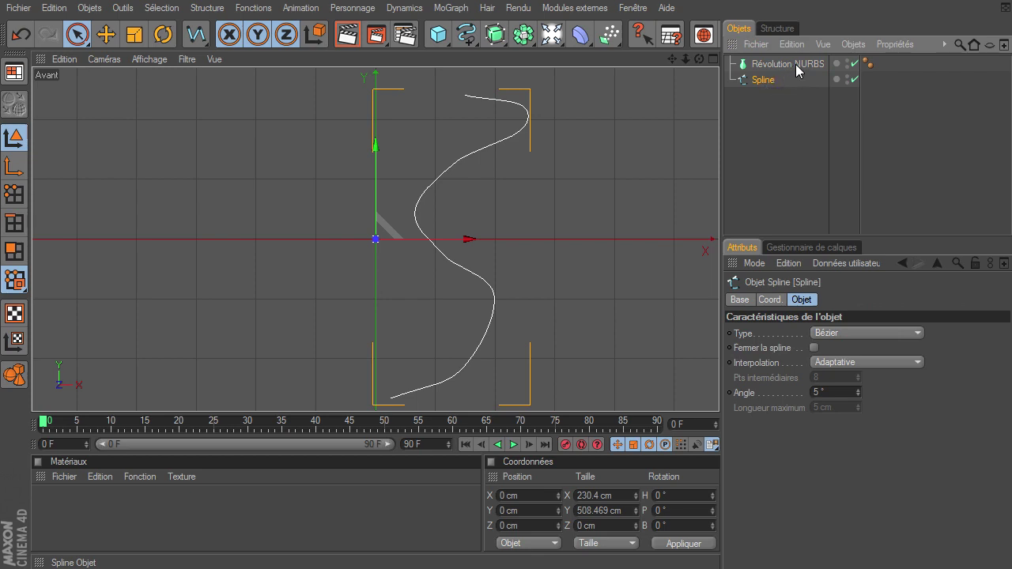
drag(765, 80, 796, 64)
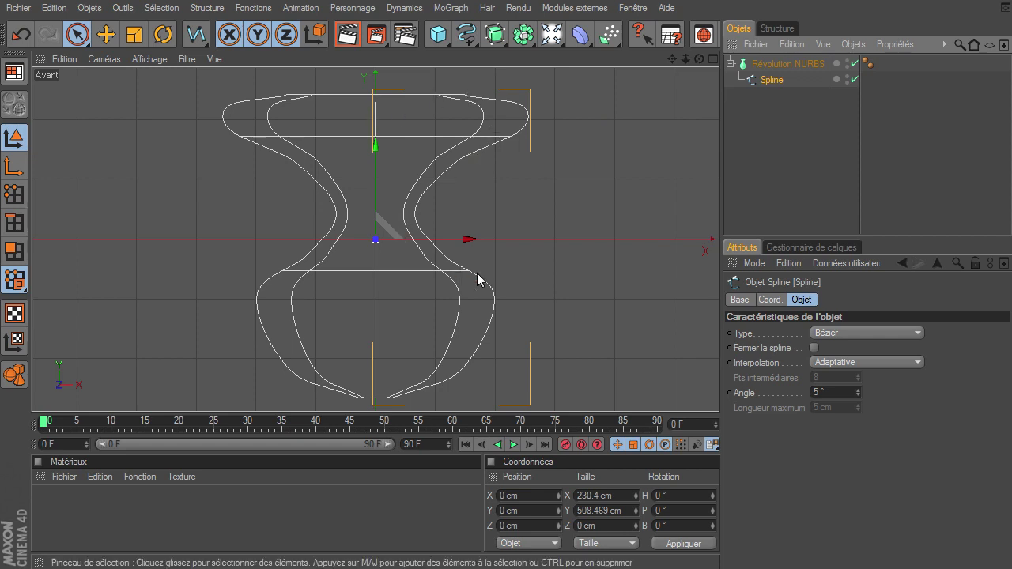
click(713, 60)
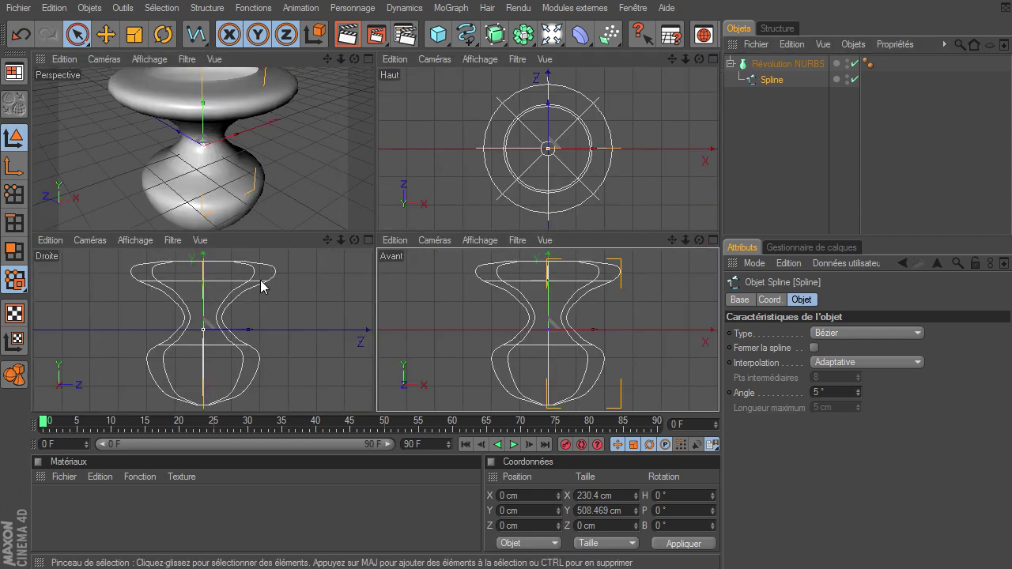
drag(345, 58, 359, 63)
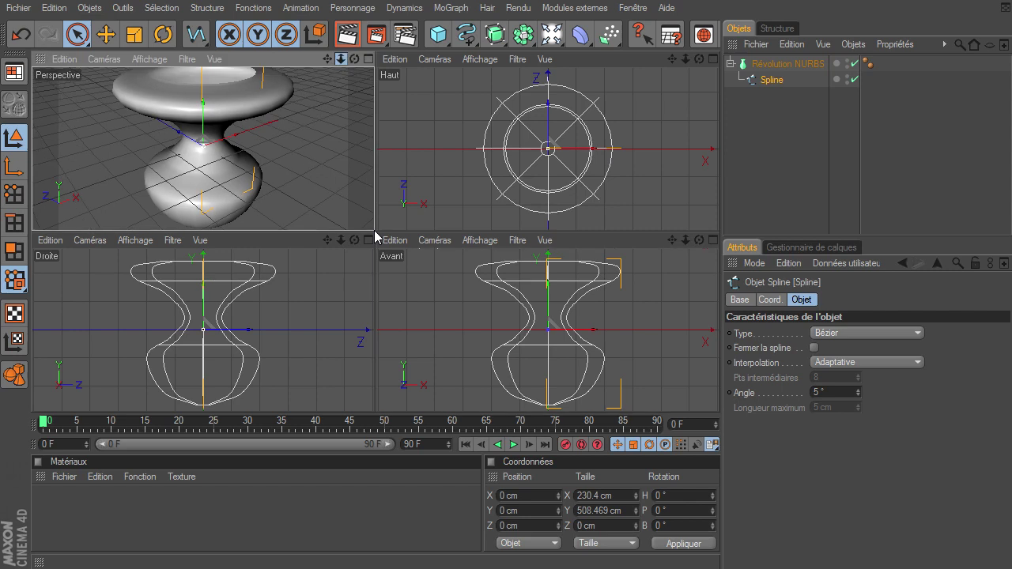
click(368, 59)
alt+drag(719, 391, 719, 392)
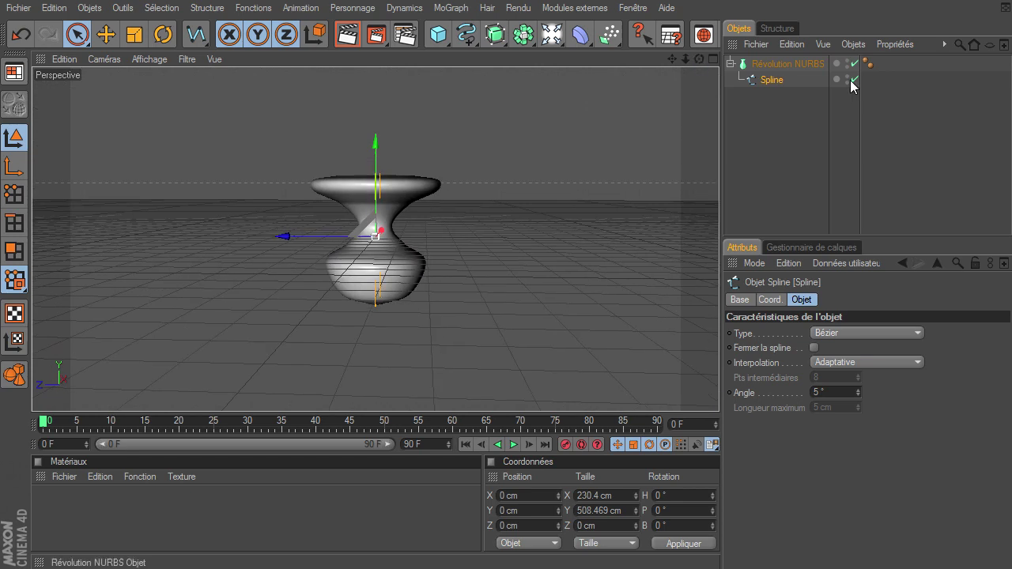
Step: Select the Spline and set the viewport to a full Perspective view of the vase
click(773, 85)
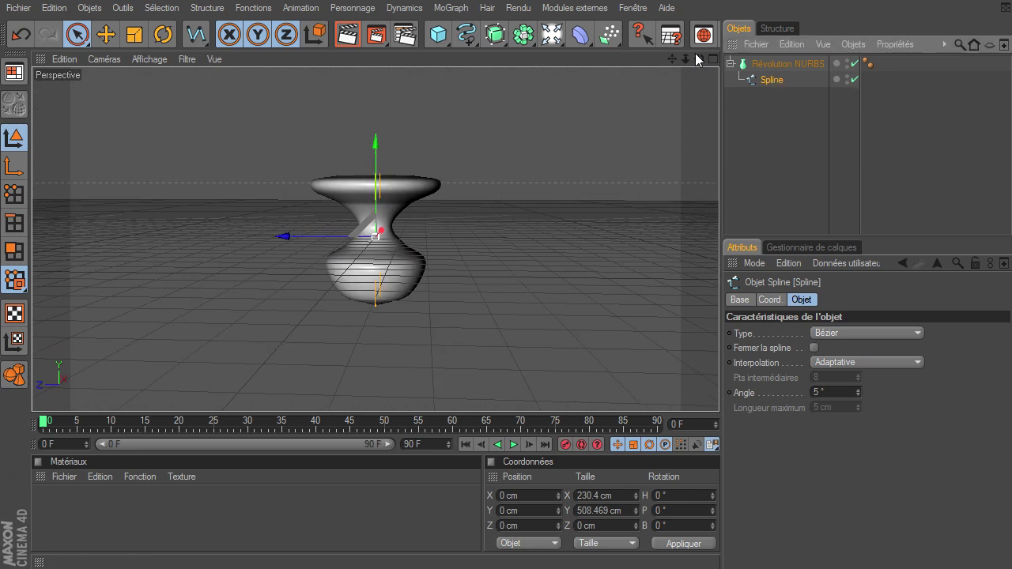
drag(696, 60, 719, 392)
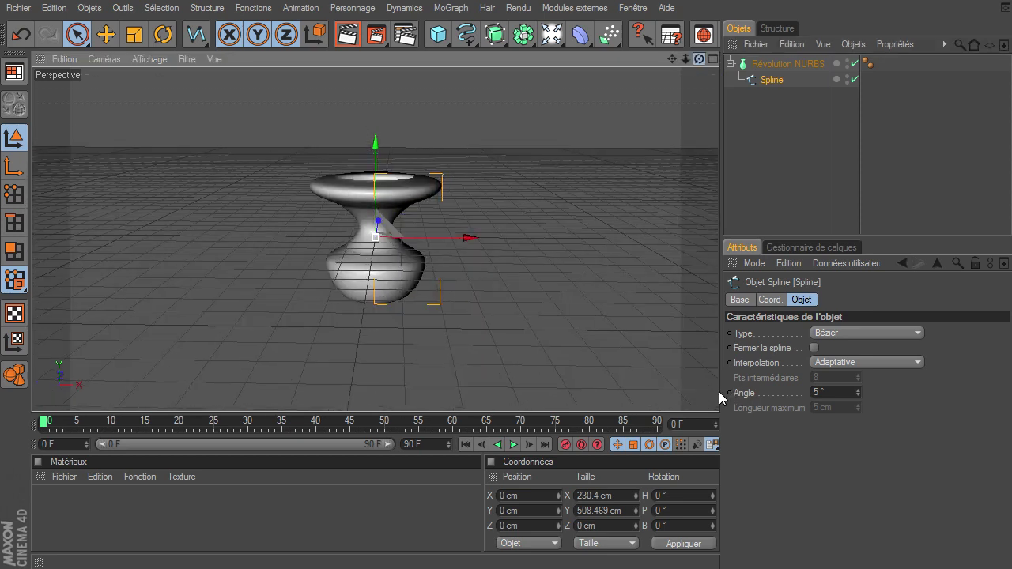
drag(684, 59, 710, 65)
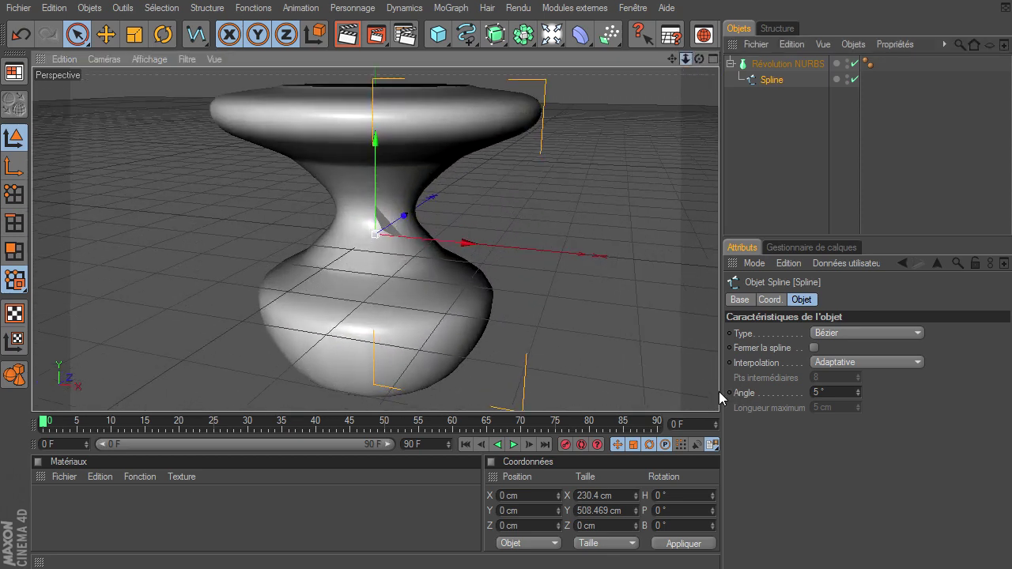
click(712, 59)
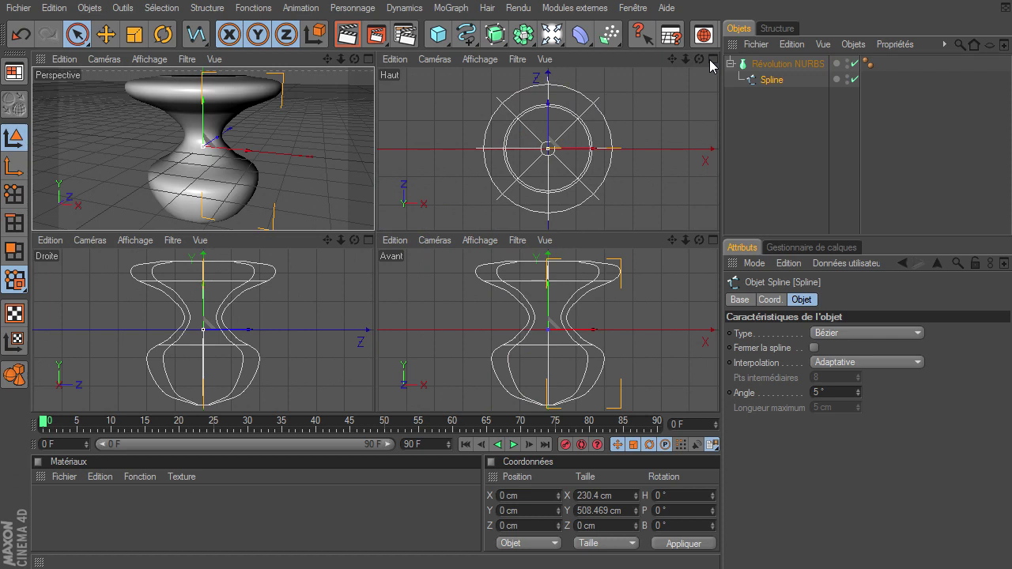
click(712, 60)
click(712, 59)
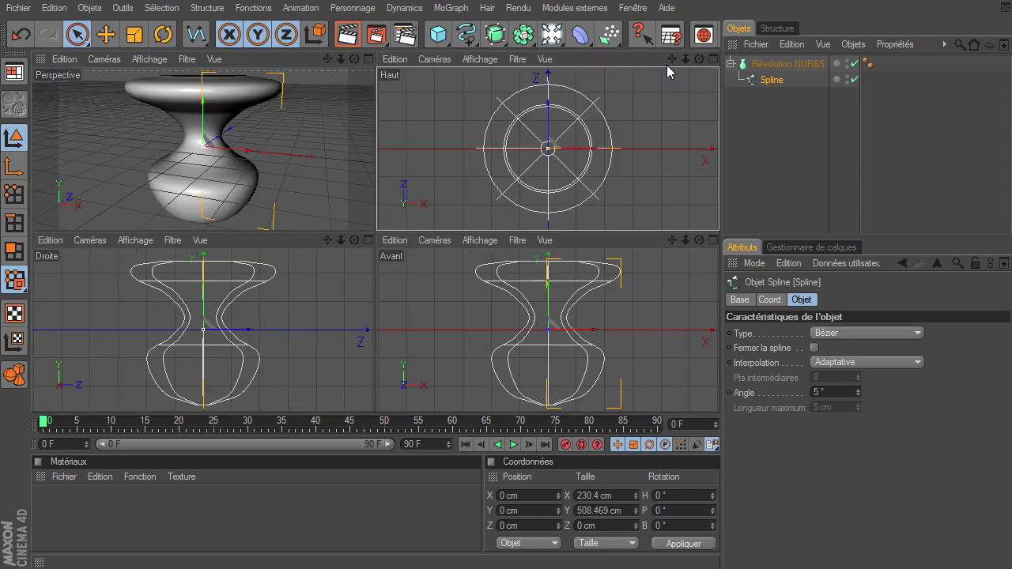
click(368, 58)
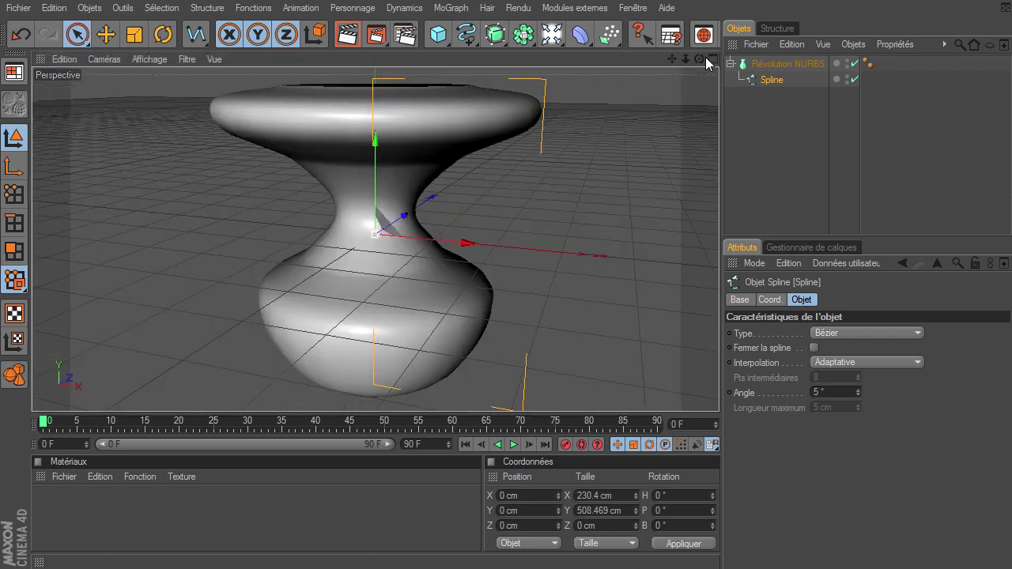
key(ctrl+z)
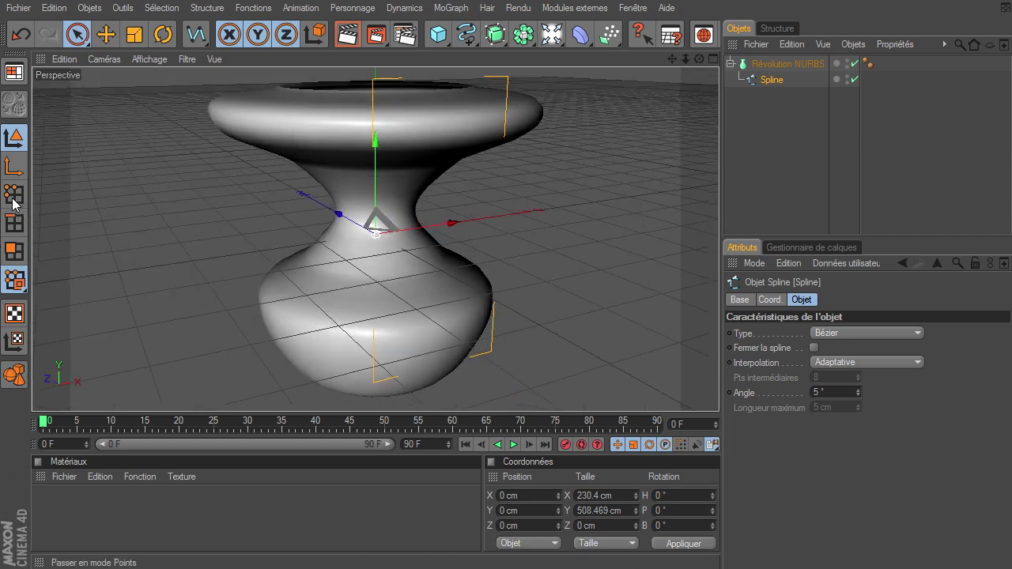
Step: In Points mode, drag the neck and rim points to slim the vase's neck
click(14, 194)
drag(700, 60, 719, 393)
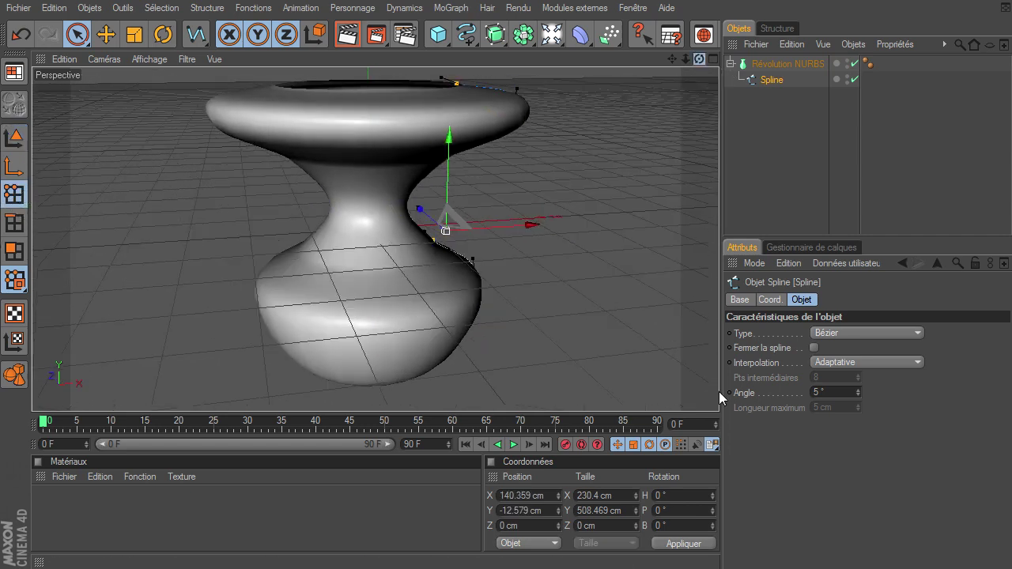
click(409, 192)
drag(432, 200, 569, 223)
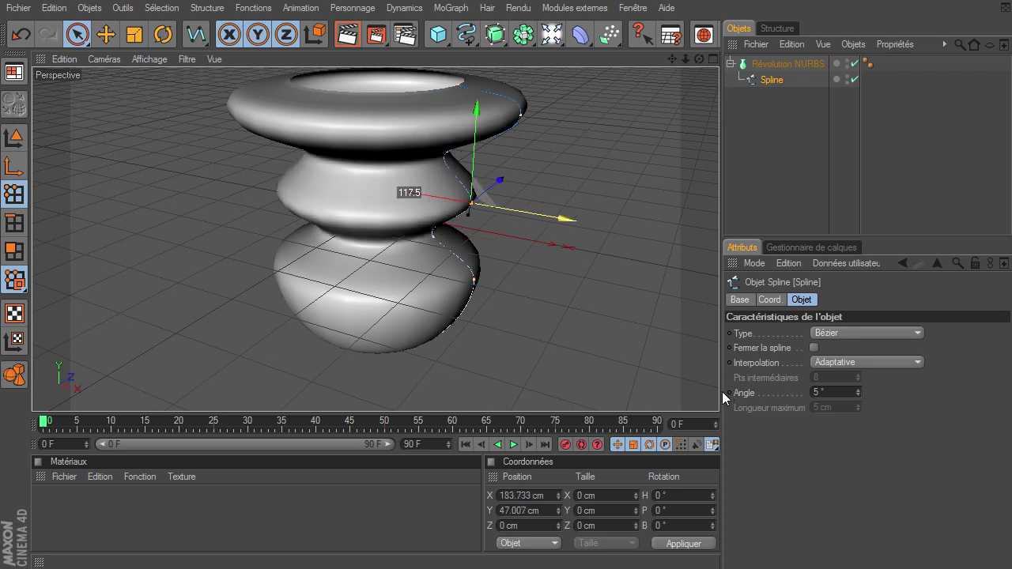
drag(725, 391, 508, 135)
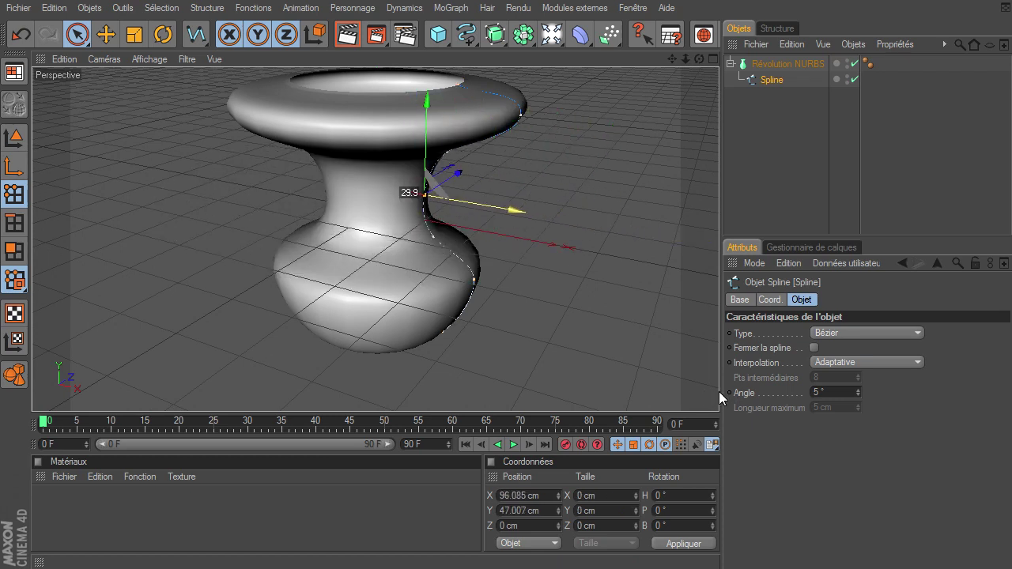
click(520, 119)
mouse_move(546, 113)
mouse_down()
mouse_move(719, 391)
mouse_move(542, 114)
mouse_up()
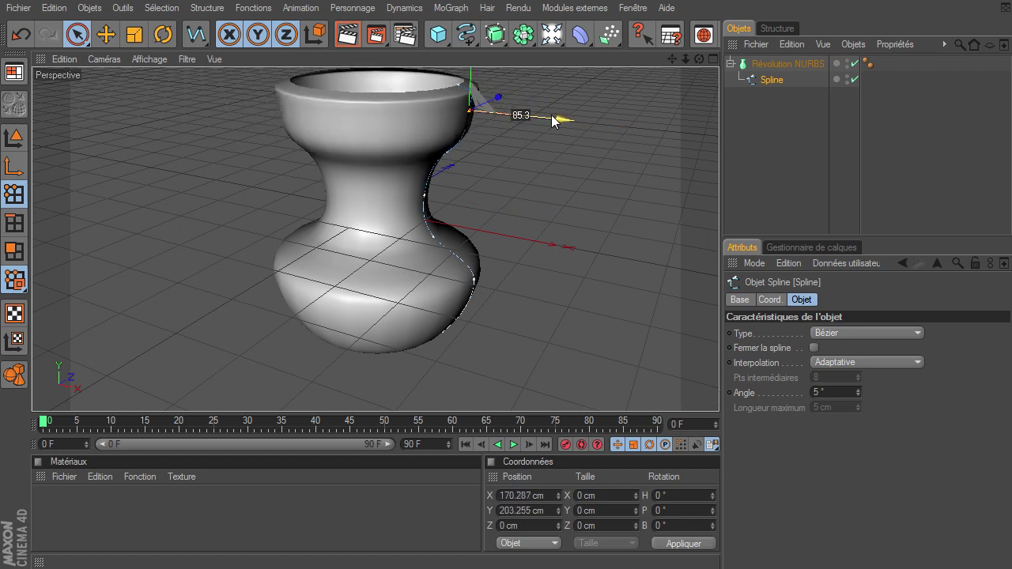
Step: Drag the top rim and lower points to flare the rim and round the belly
click(459, 84)
mouse_move(511, 75)
mouse_down()
mouse_move(649, 68)
mouse_move(719, 405)
mouse_up()
drag(496, 85, 719, 391)
mouse_move(547, 124)
mouse_down()
mouse_move(599, 128)
mouse_move(543, 125)
mouse_up()
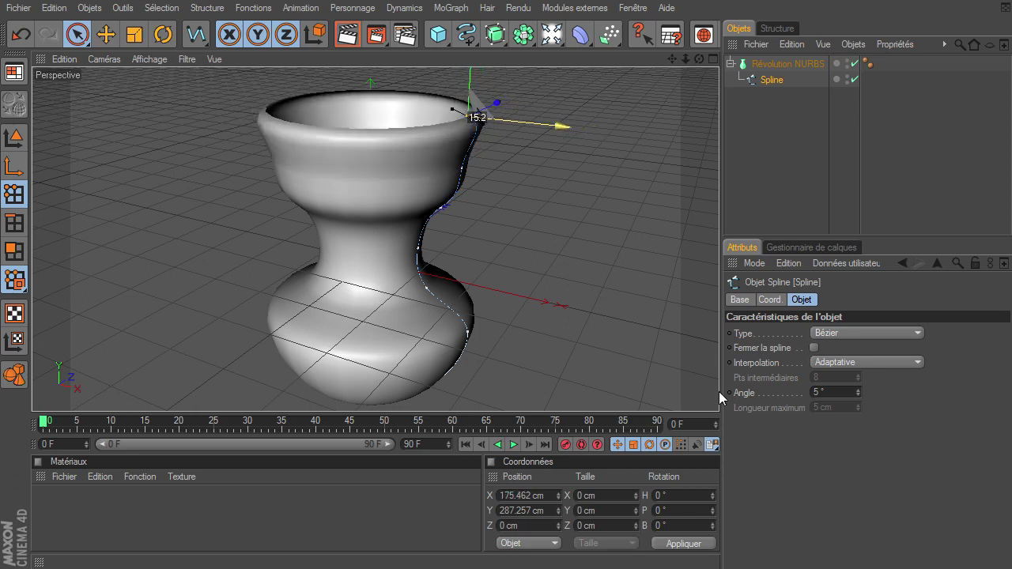
drag(719, 391, 485, 350)
click(468, 333)
drag(720, 384, 719, 395)
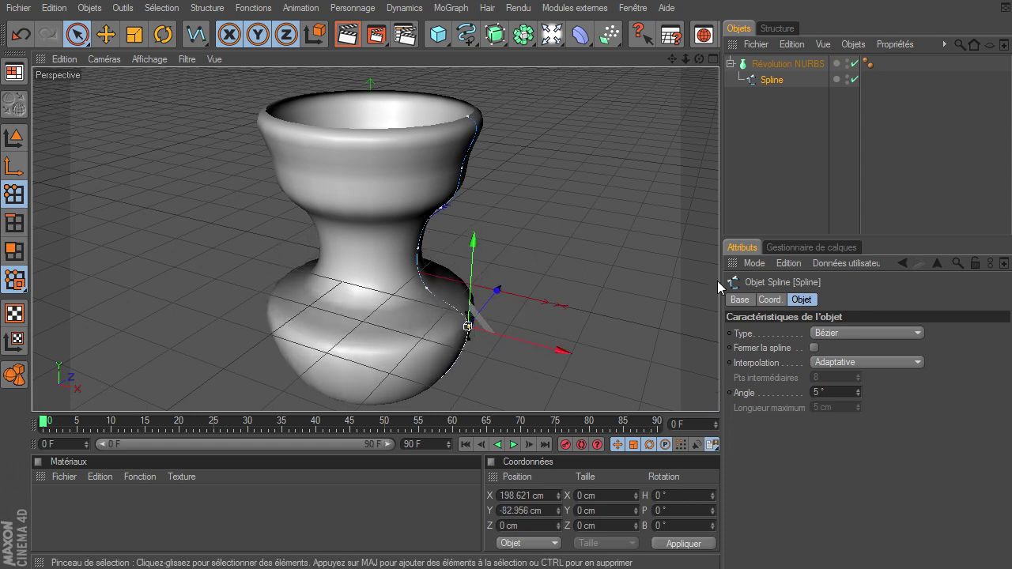
drag(701, 61, 719, 391)
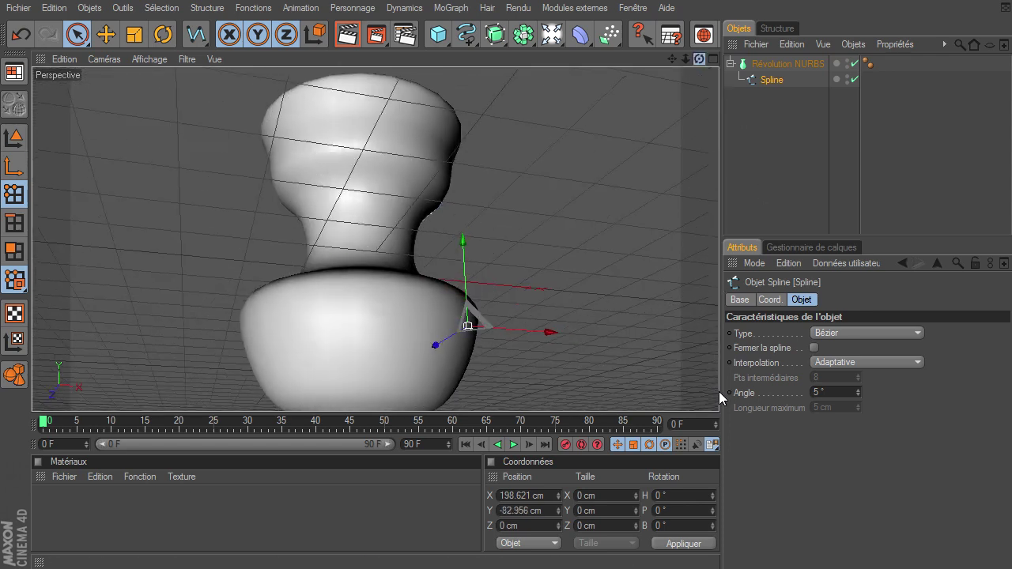
scroll(719, 391, down, 3)
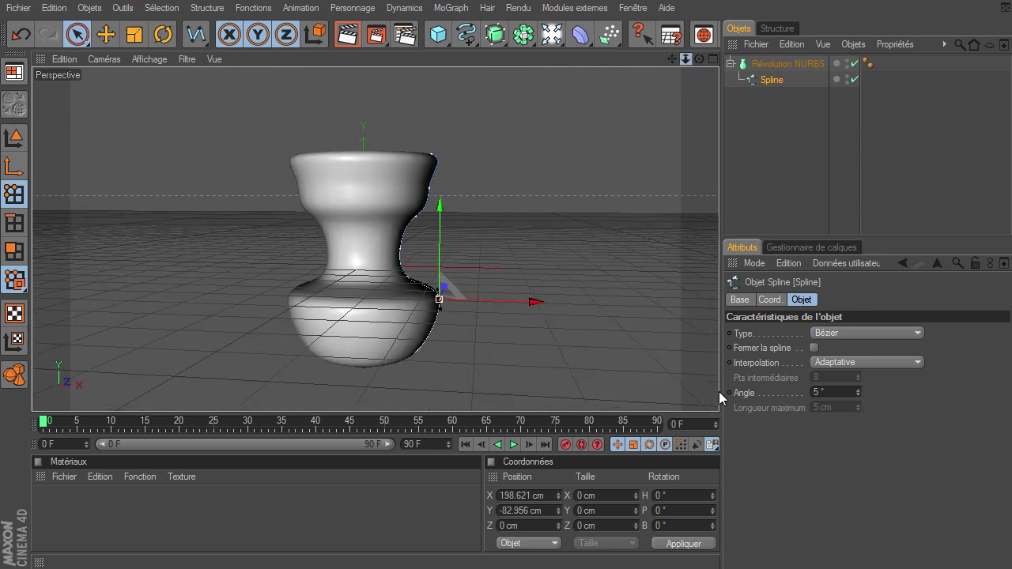
drag(719, 391, 694, 92)
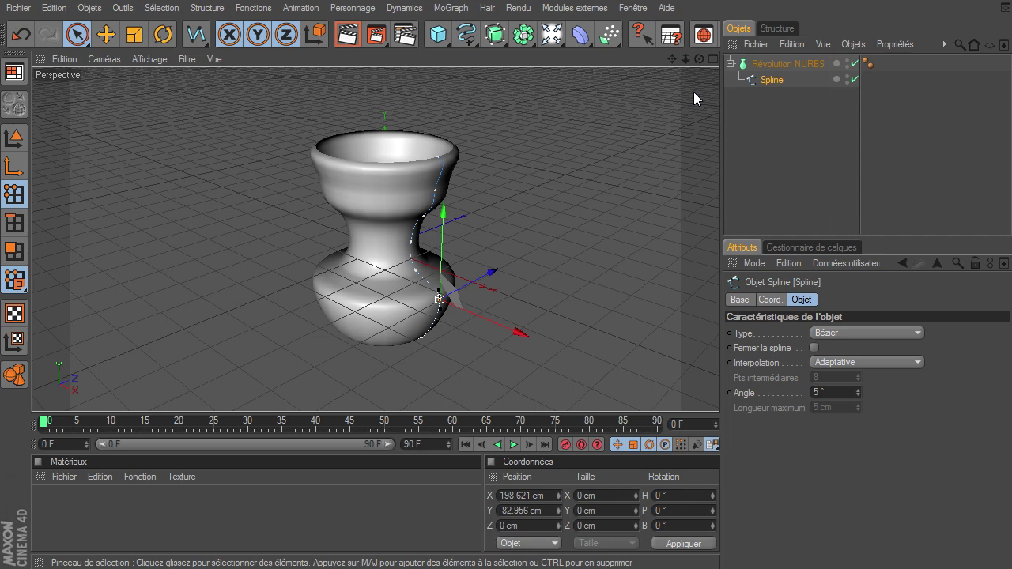
Step: Delete the Révolution NURBS vase with its spline, glancing at the NURBS palette
click(773, 65)
key(Delete)
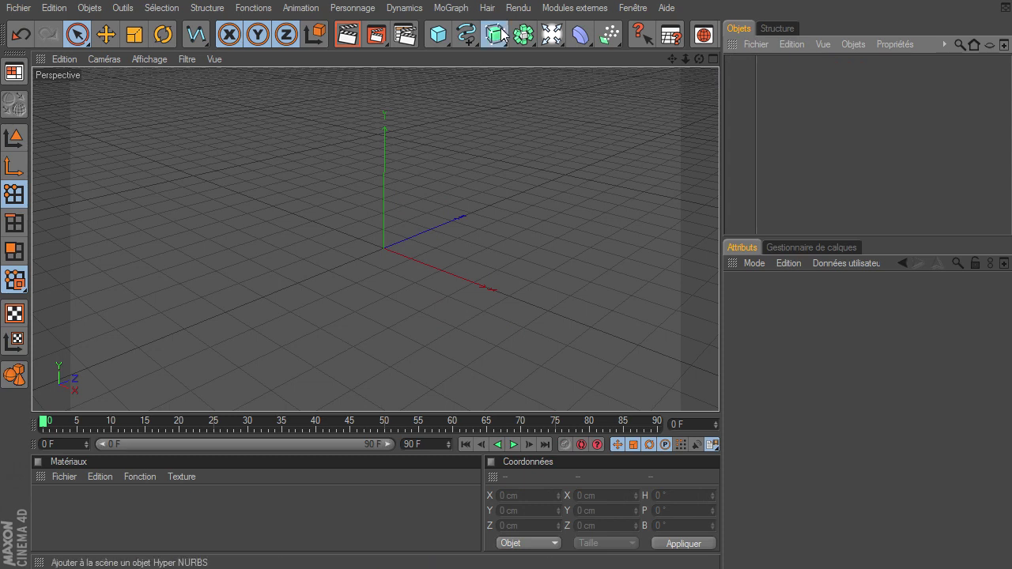
click(499, 34)
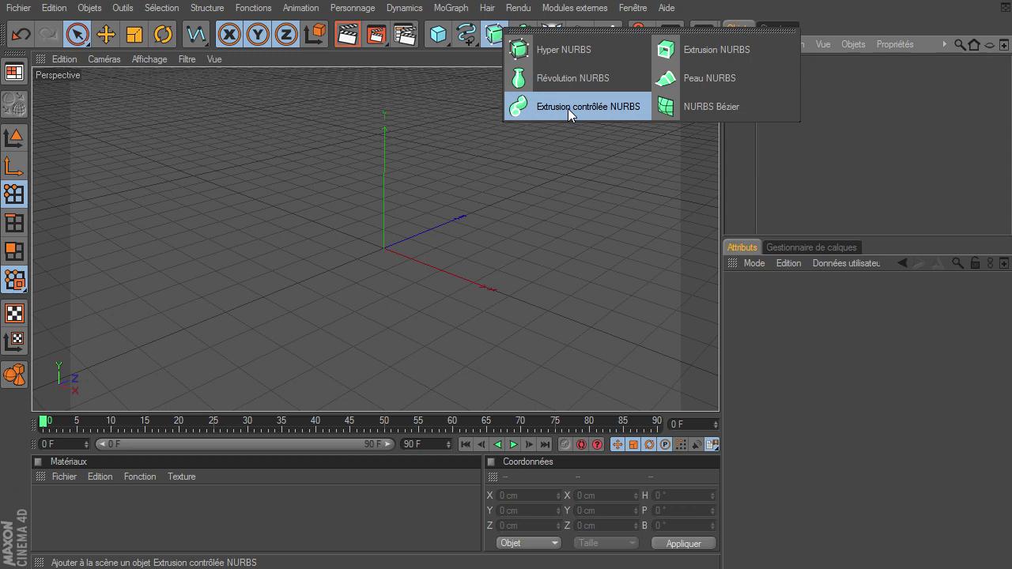
click(886, 187)
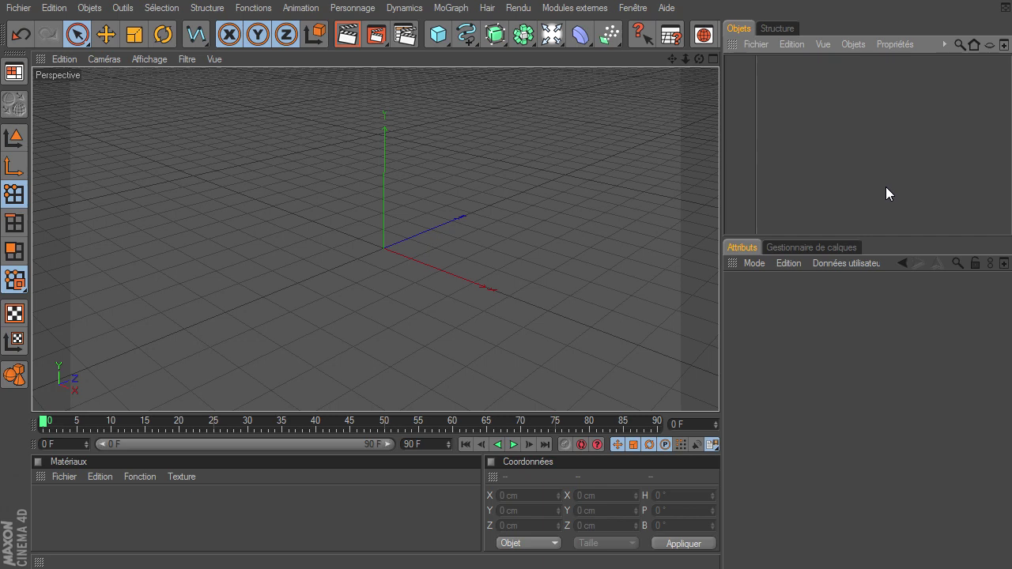
Step: Add a Cercle spline and enlarge the side view for linear spline drawing
click(467, 34)
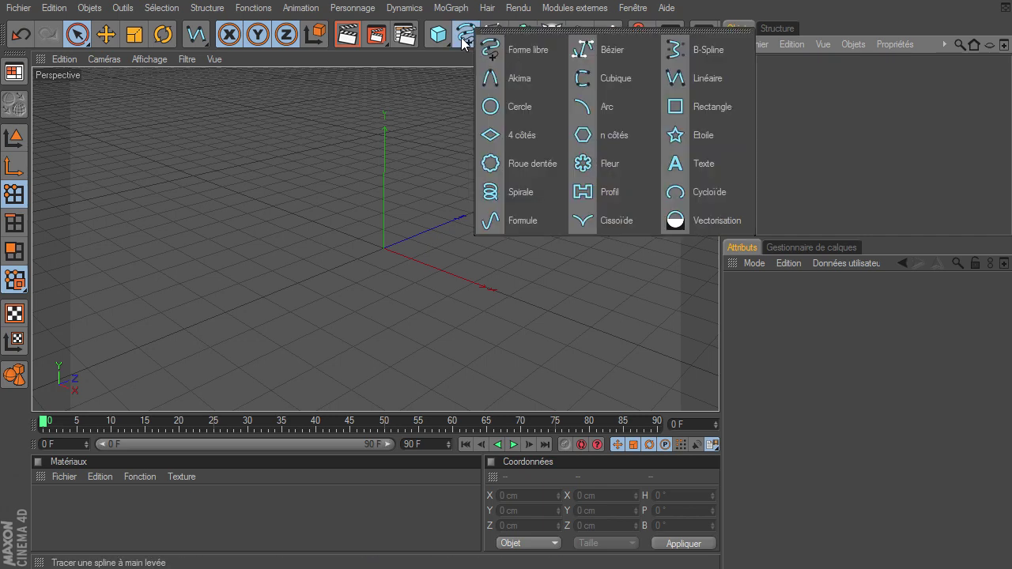
click(516, 111)
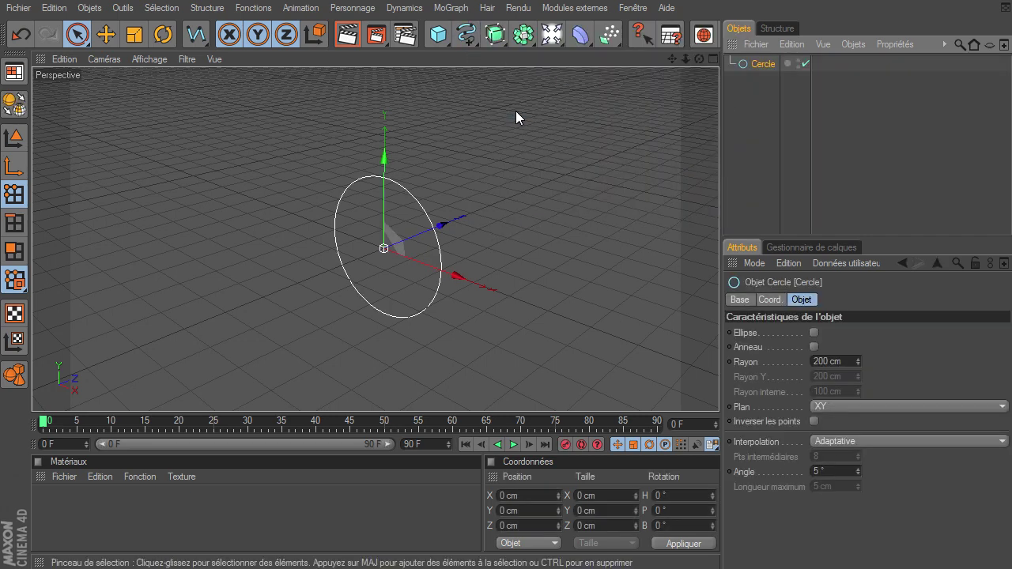
click(474, 42)
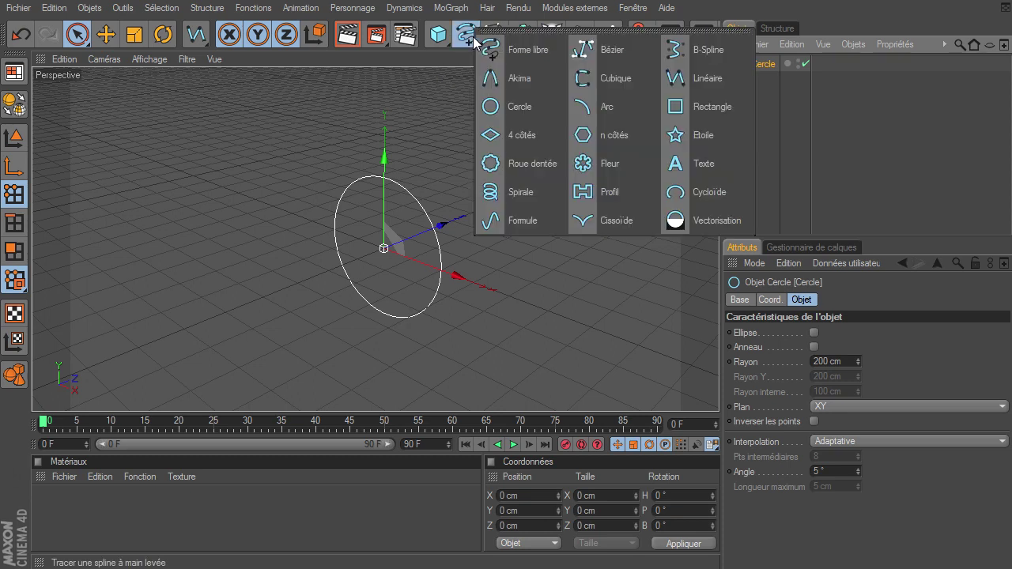
click(728, 85)
click(712, 59)
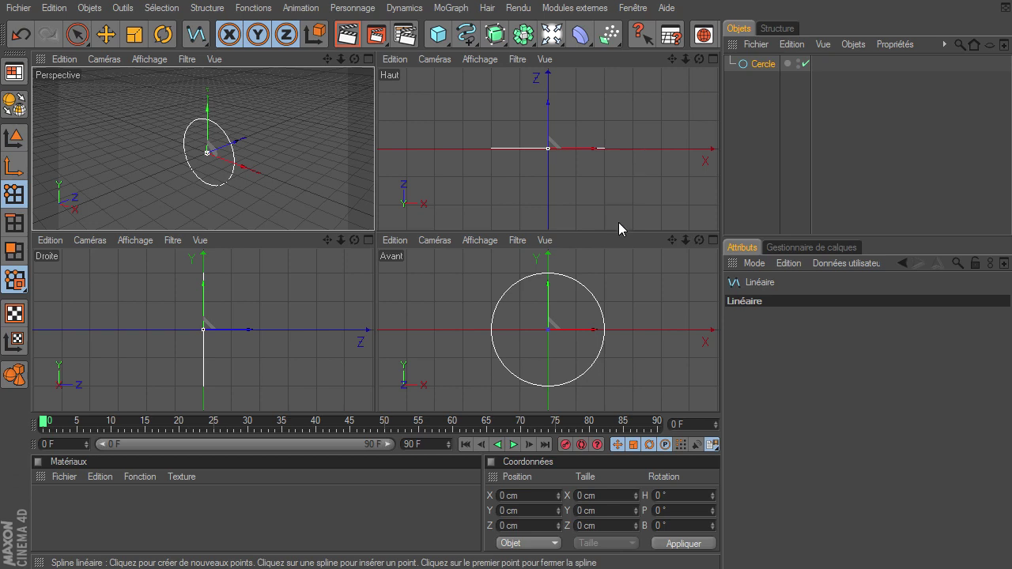
click(369, 240)
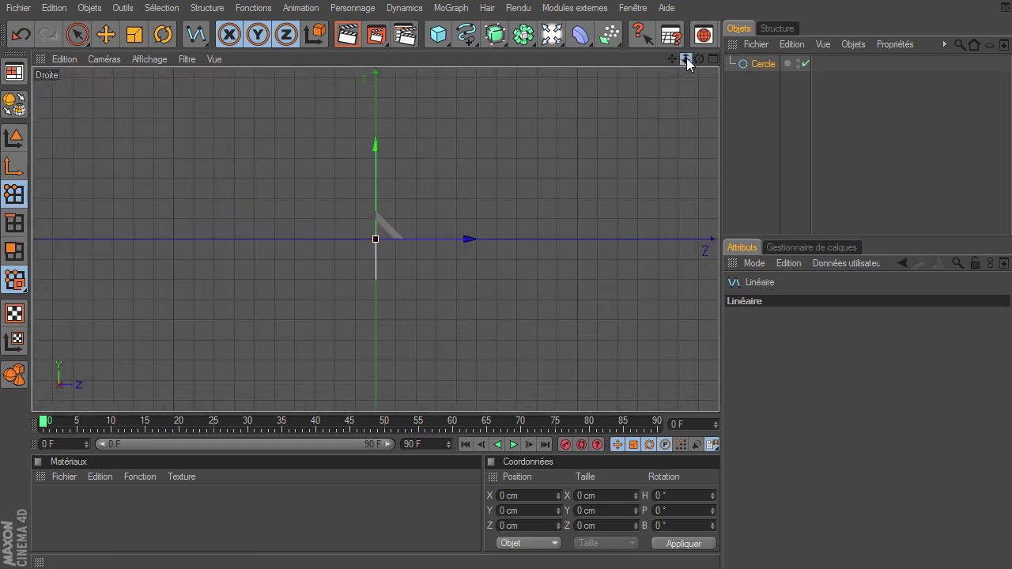
Step: Draw a five-point linear polyline spline across the enlarged side view
click(399, 203)
click(489, 181)
click(529, 235)
click(617, 260)
click(697, 230)
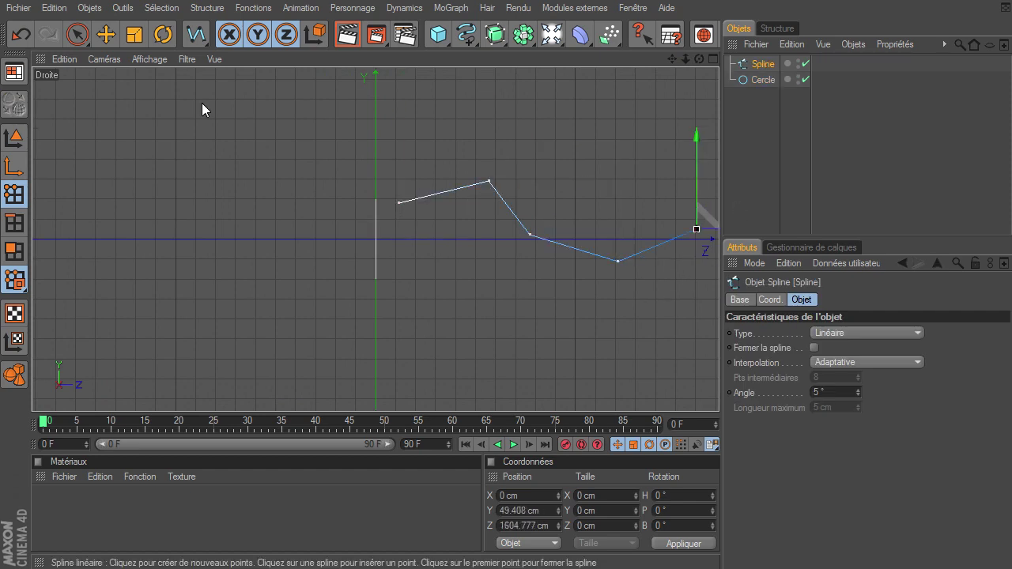
click(77, 34)
click(127, 186)
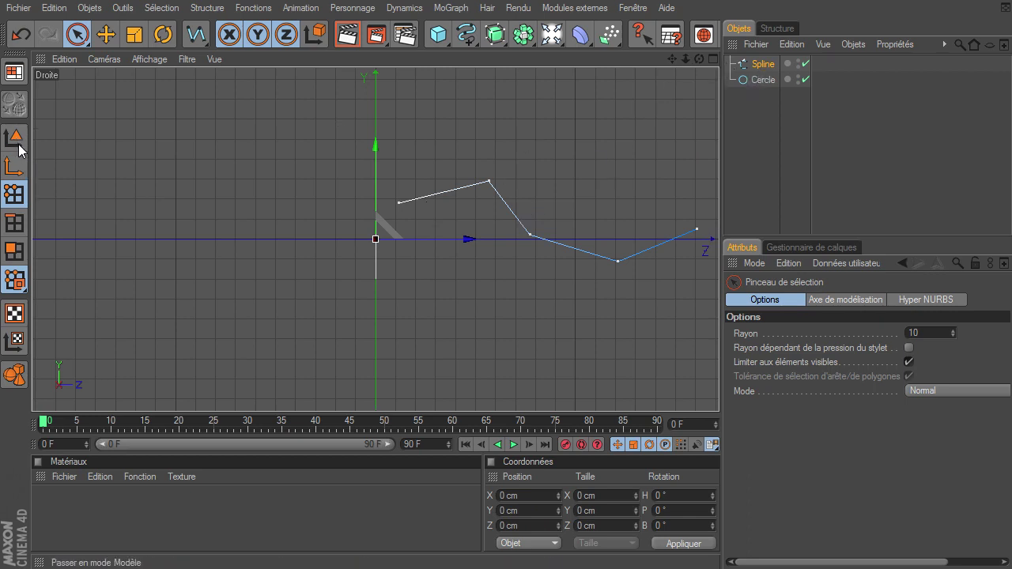
Step: Apply Interpolation légère to all spline points and return to four views
key(ctrl+a)
click(210, 8)
mouse_move(238, 31)
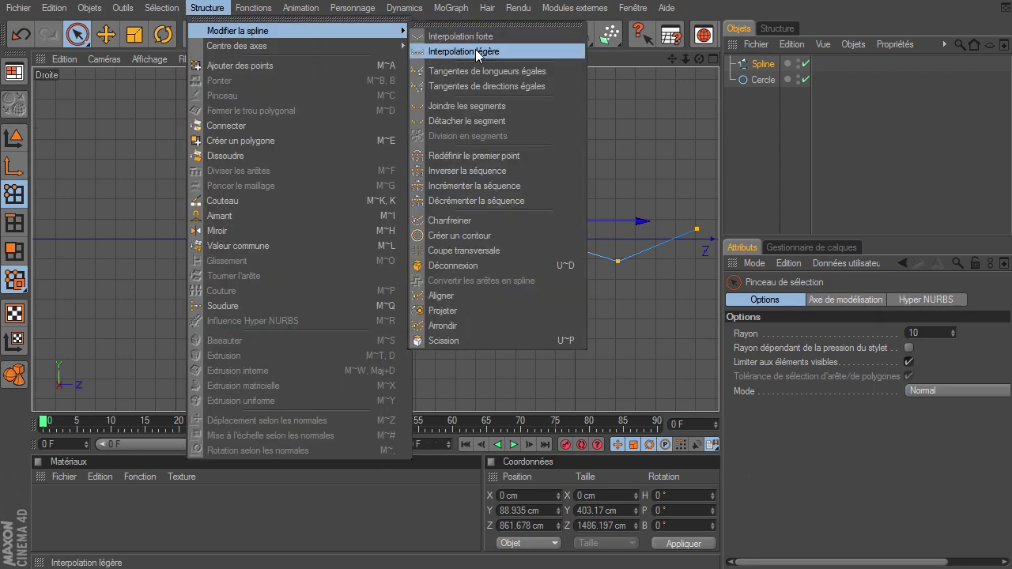
click(477, 54)
click(755, 172)
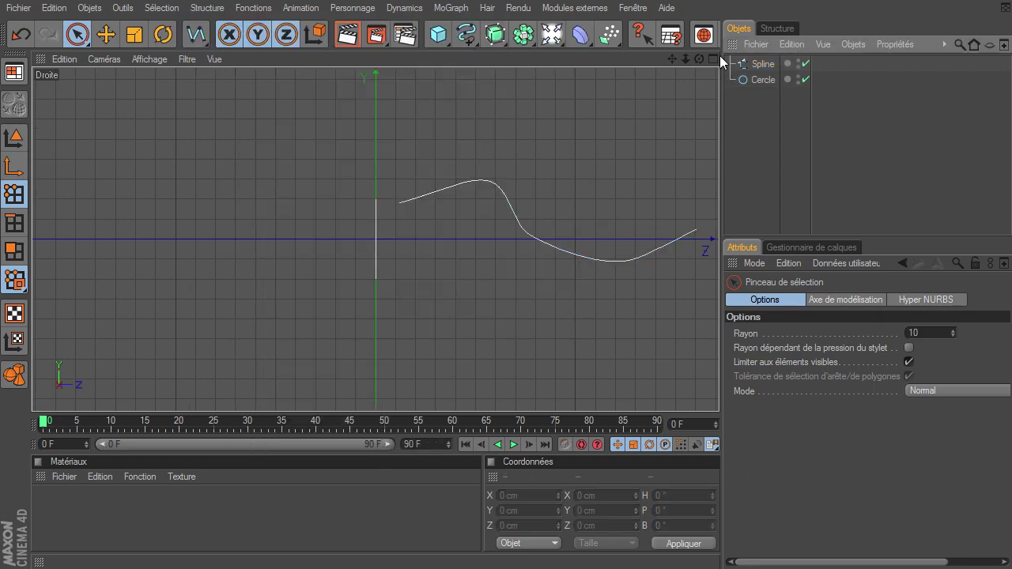
click(713, 59)
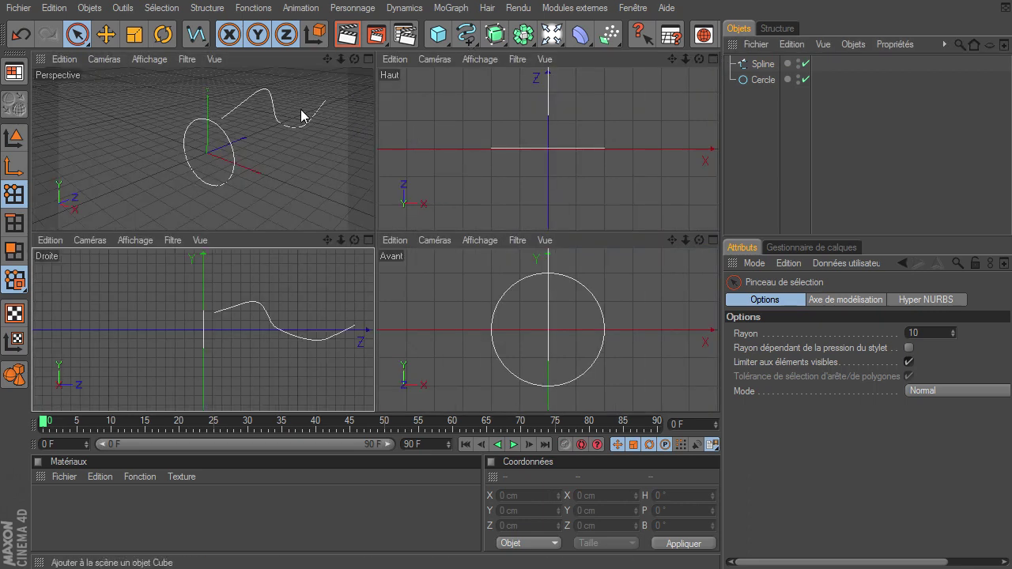
Step: Set the Cercle radius to 100 cm
click(761, 80)
click(848, 363)
text(100)
key(Return)
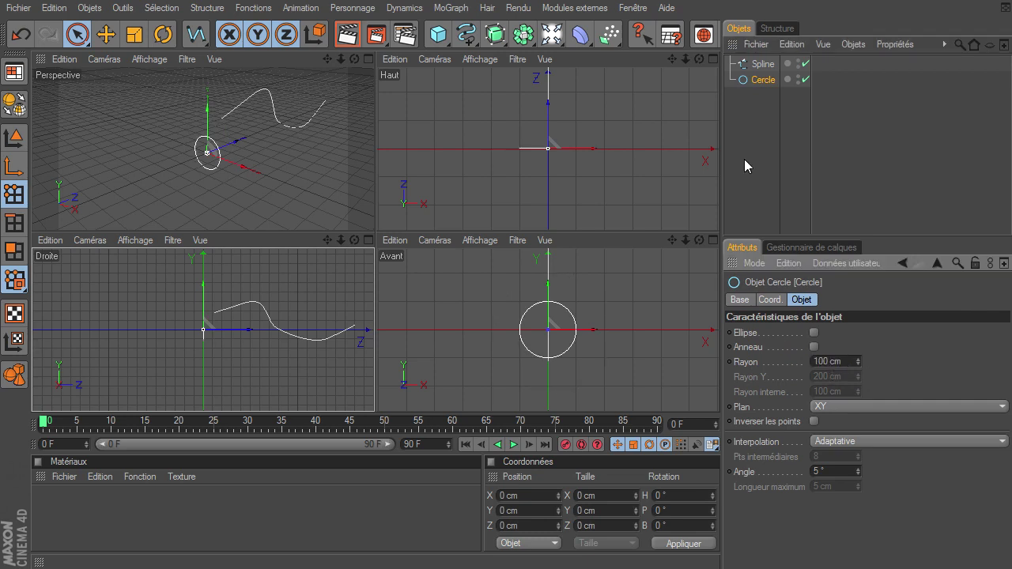
Step: Add an Extrusion contrôlée NURBS containing the Cercle placed above the Spline
click(495, 34)
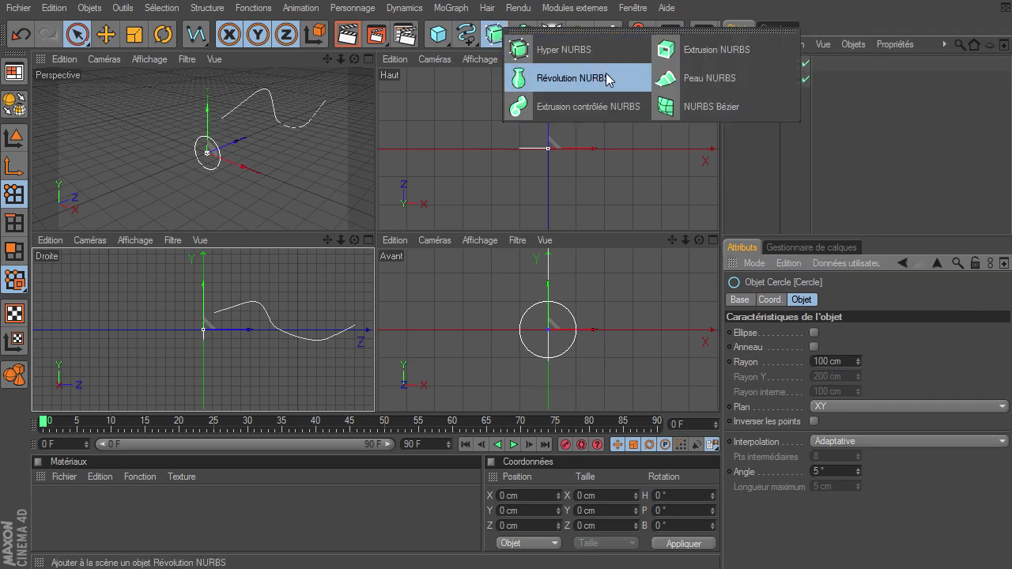
click(566, 120)
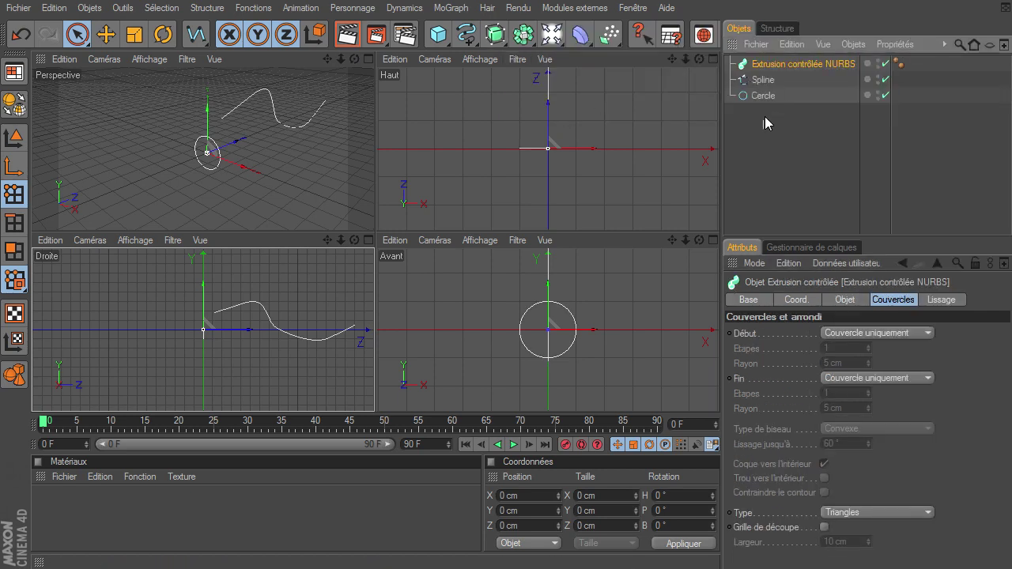
drag(765, 116, 785, 68)
click(754, 187)
mouse_move(341, 59)
mouse_down()
mouse_move(361, 57)
mouse_move(374, 230)
mouse_up()
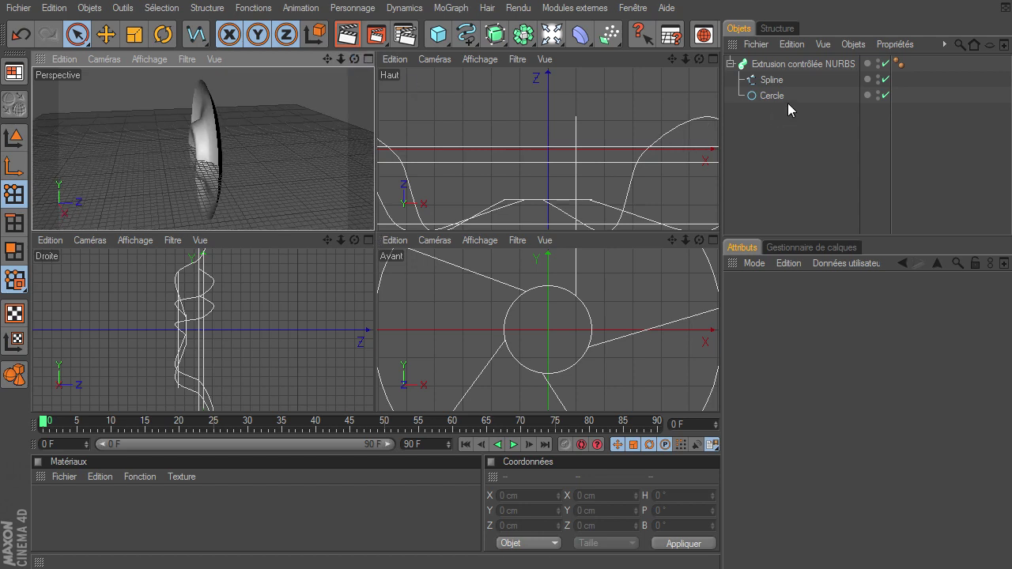
click(765, 97)
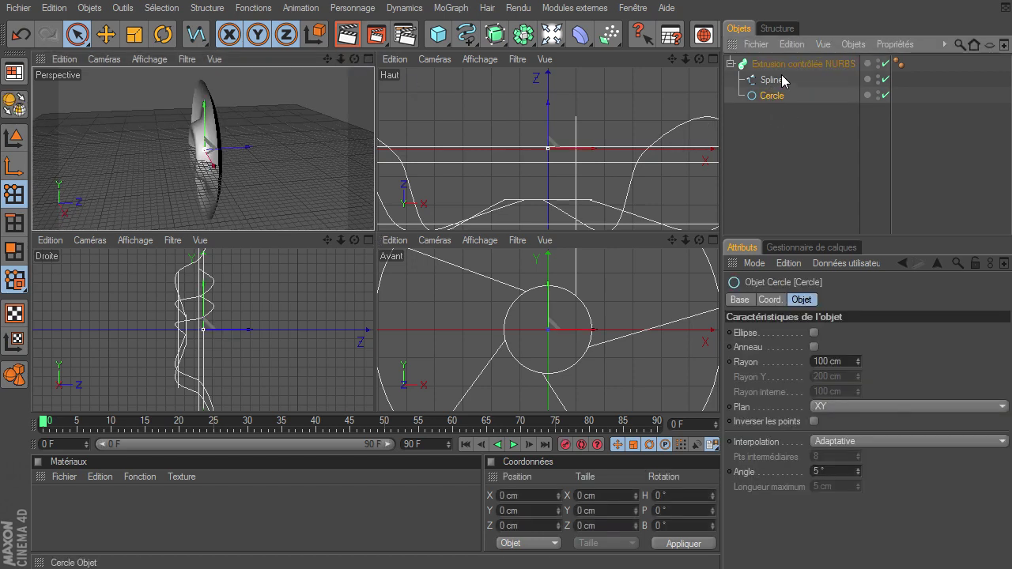
drag(772, 96, 782, 73)
Step: Maximize the Perspective viewport and frame the swept tube
click(779, 139)
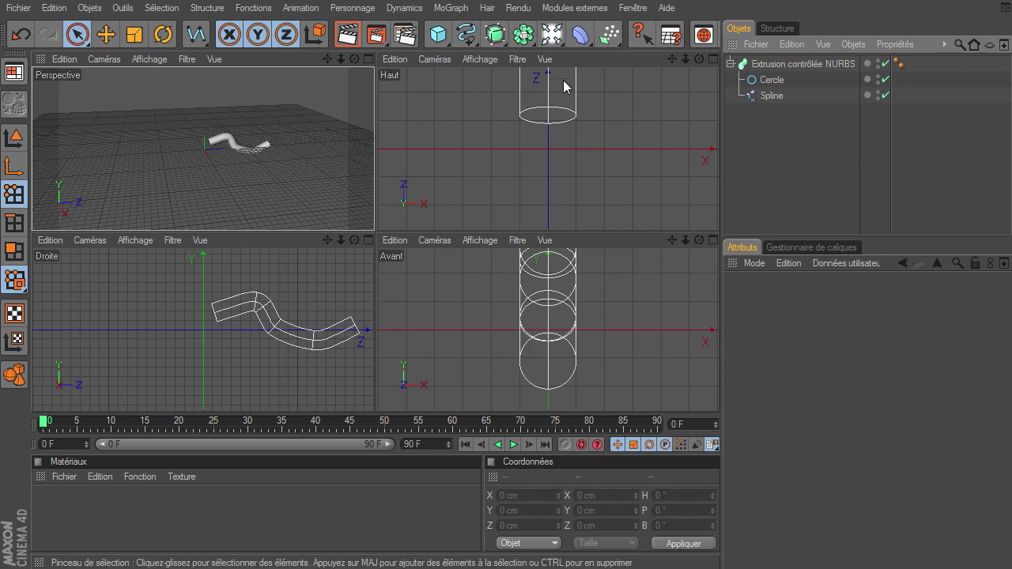
click(368, 60)
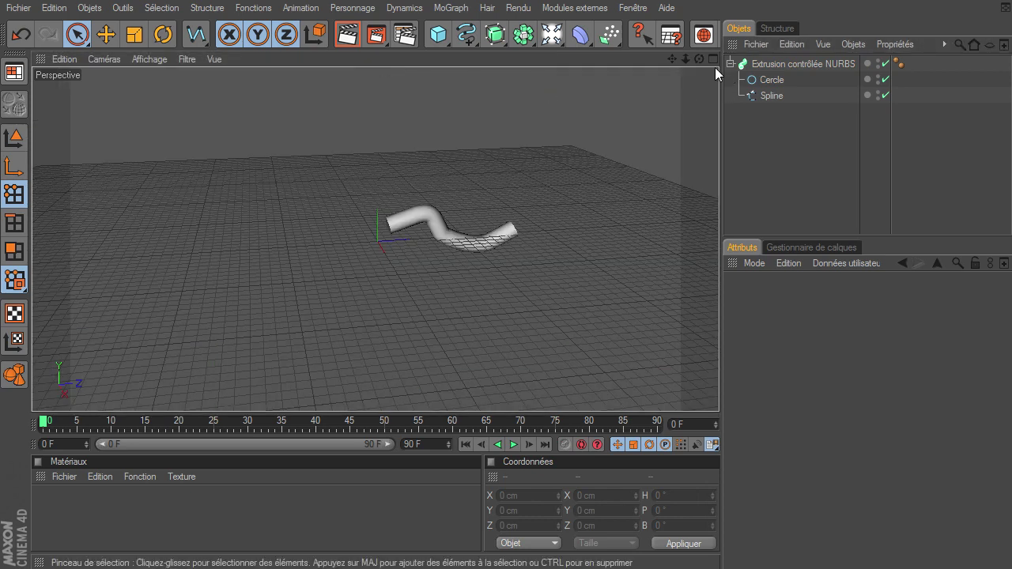
drag(700, 58, 718, 392)
drag(687, 58, 719, 391)
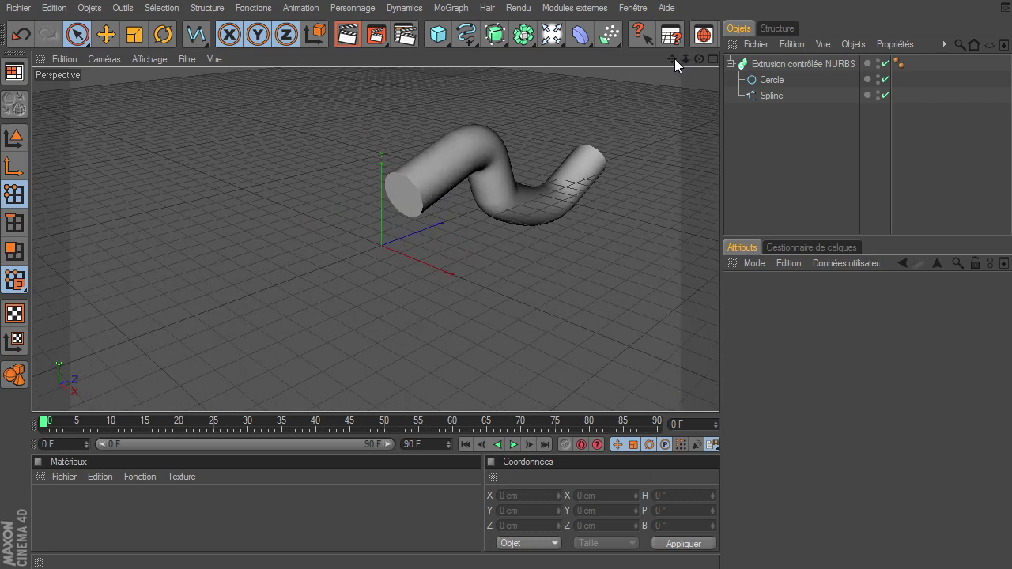
drag(675, 59, 547, 143)
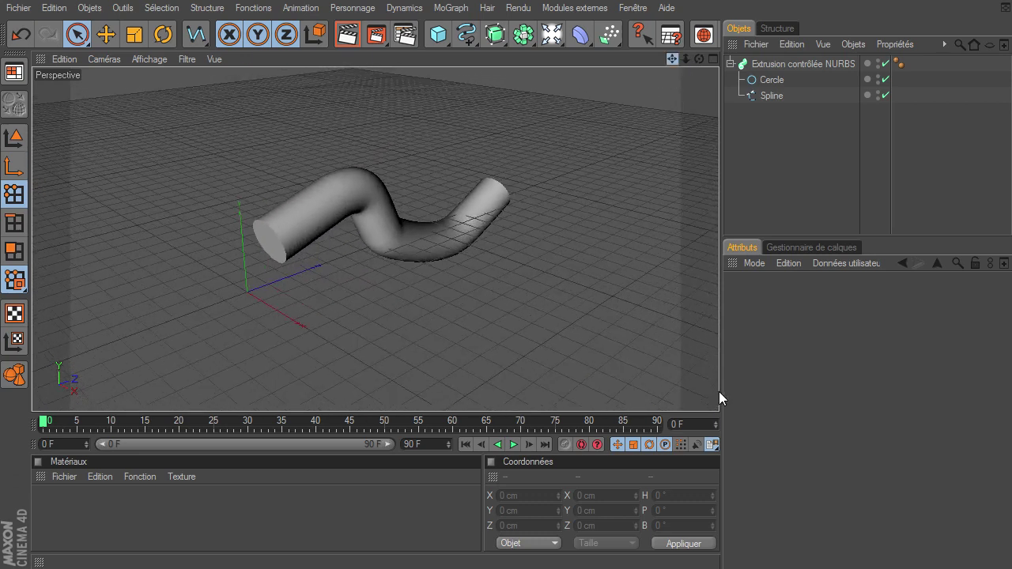
Step: Enlarge the Cercle profile's Rayon to thicken the tube
click(776, 82)
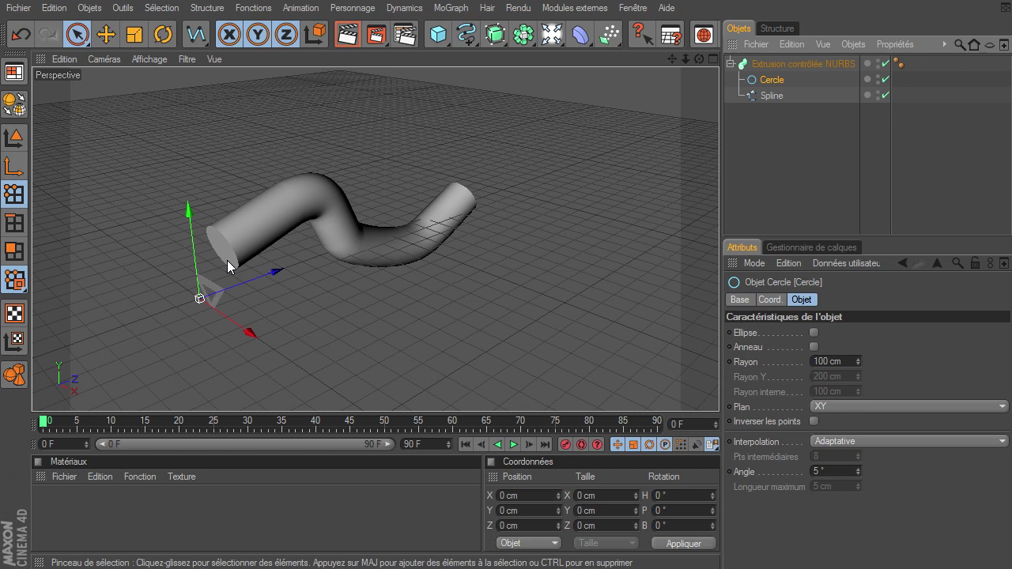
click(772, 95)
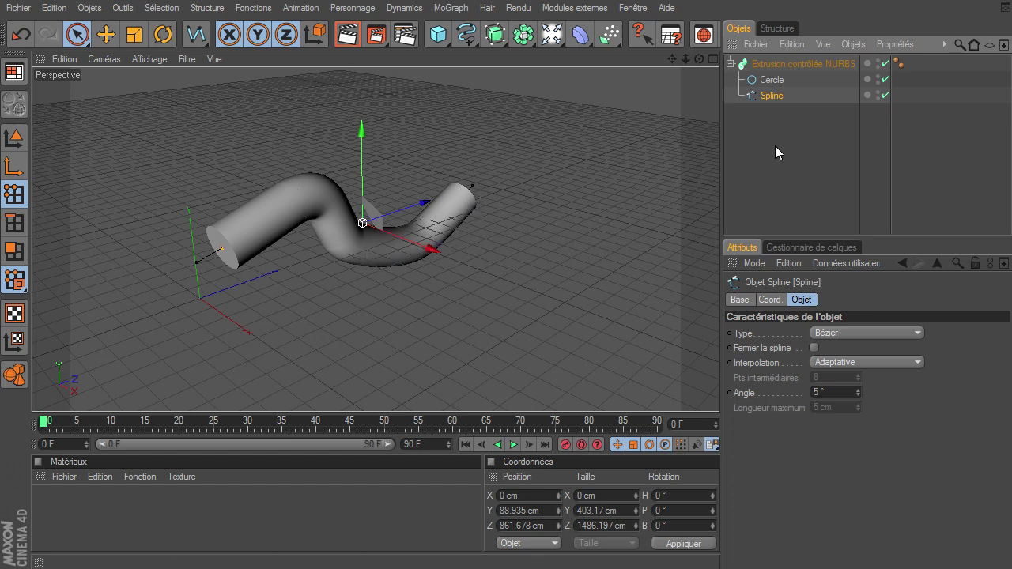
click(777, 80)
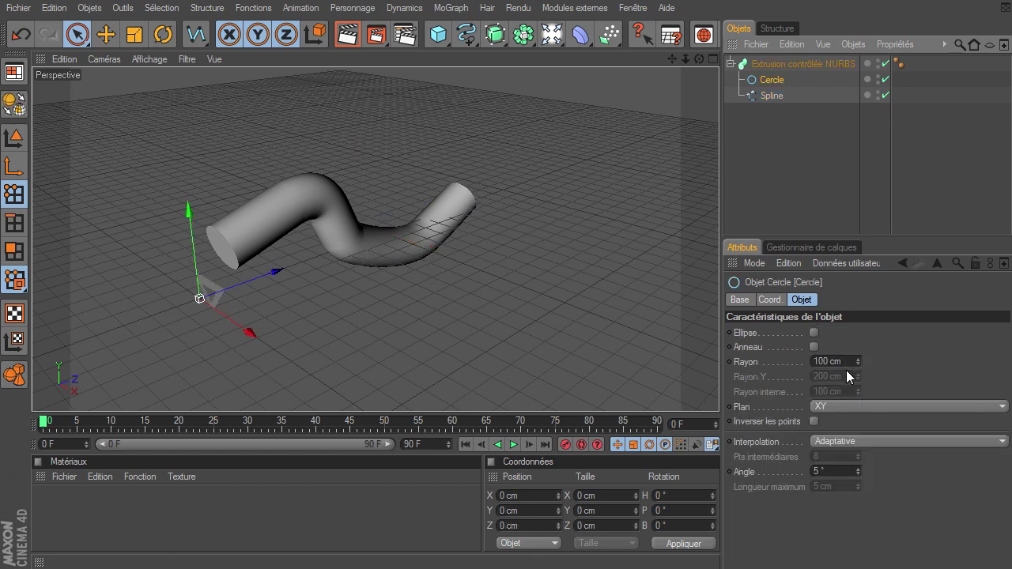
drag(860, 361, 859, 366)
Step: Move the spline's middle point sideways to X −298.93 cm, sharpening the bend
click(770, 95)
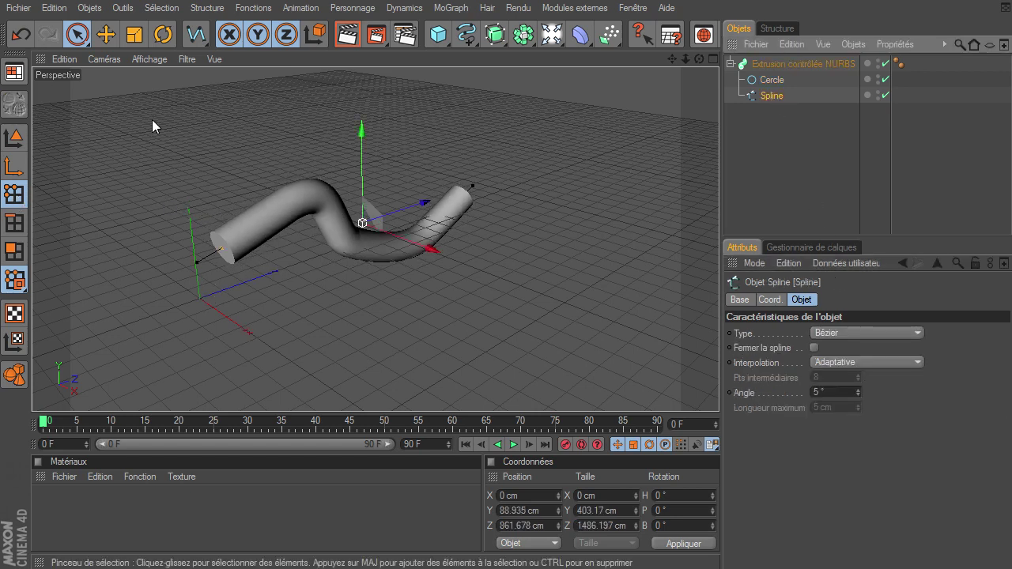
click(77, 34)
click(225, 250)
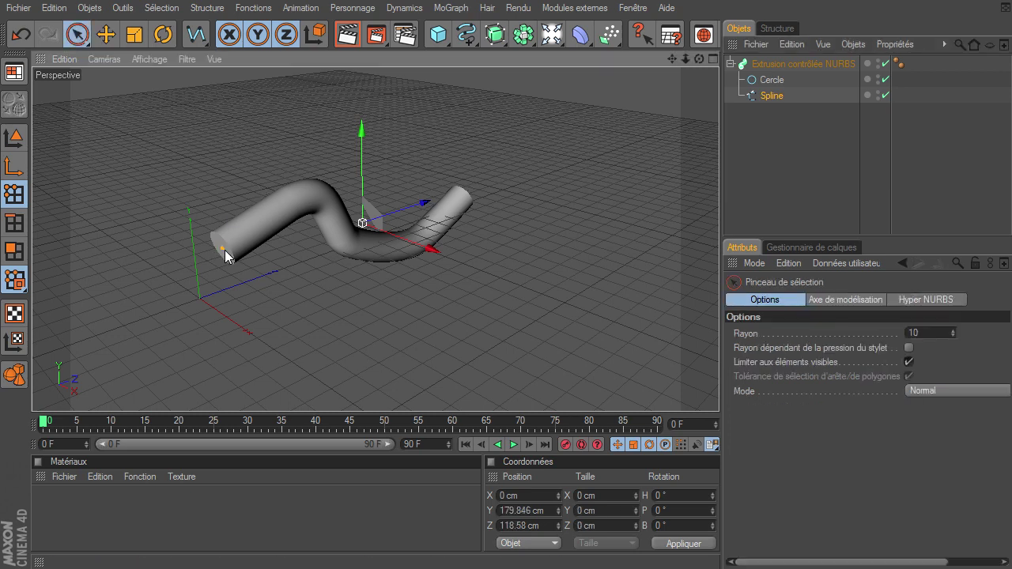
drag(214, 182, 719, 391)
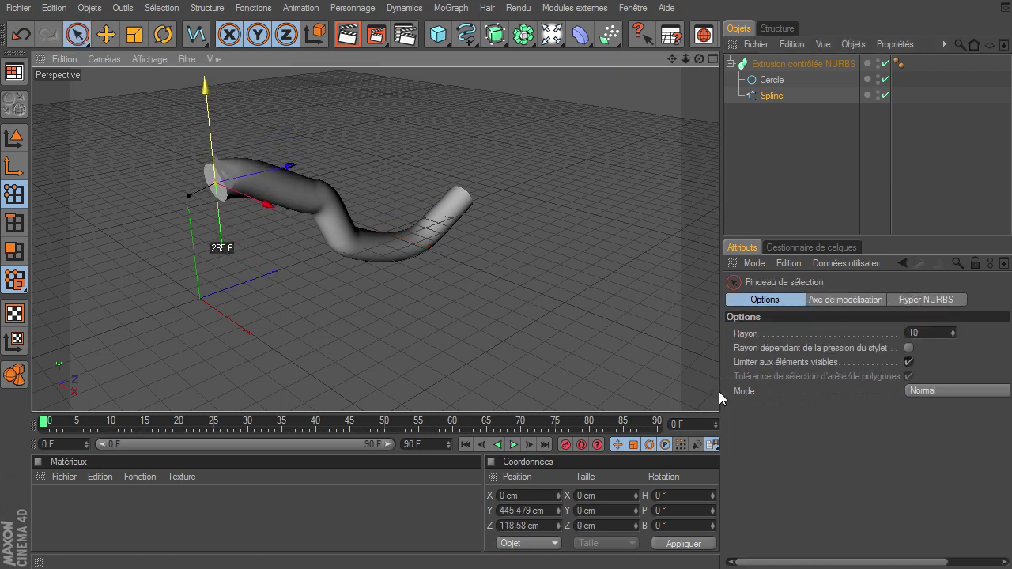
key(ctrl+z)
click(349, 241)
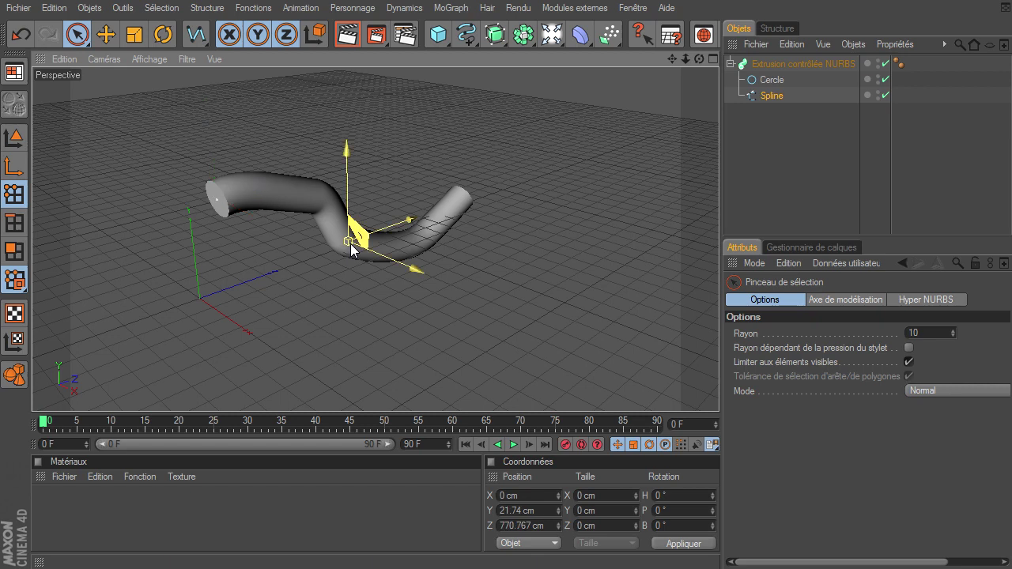
drag(383, 255, 380, 253)
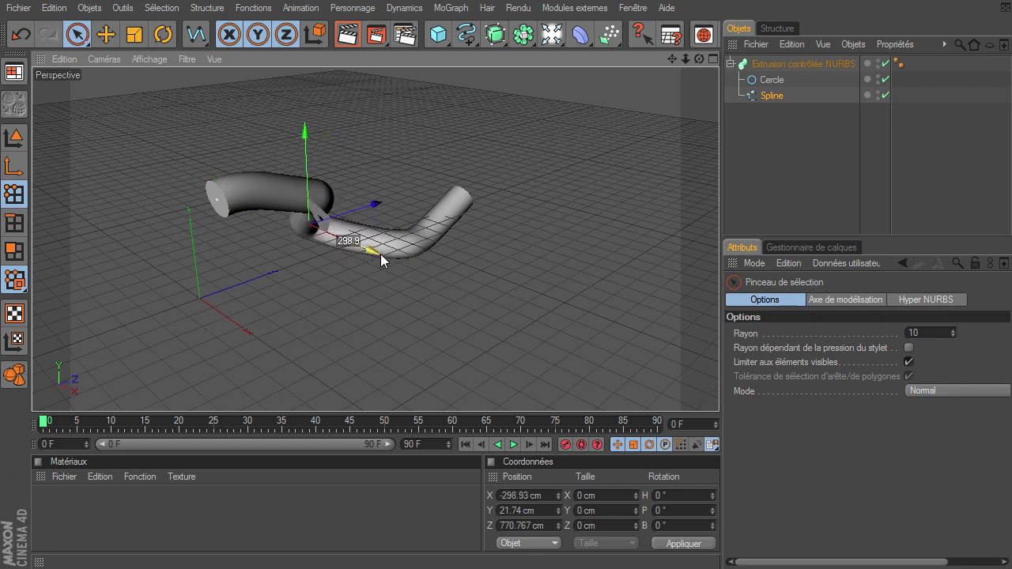
drag(700, 59, 718, 391)
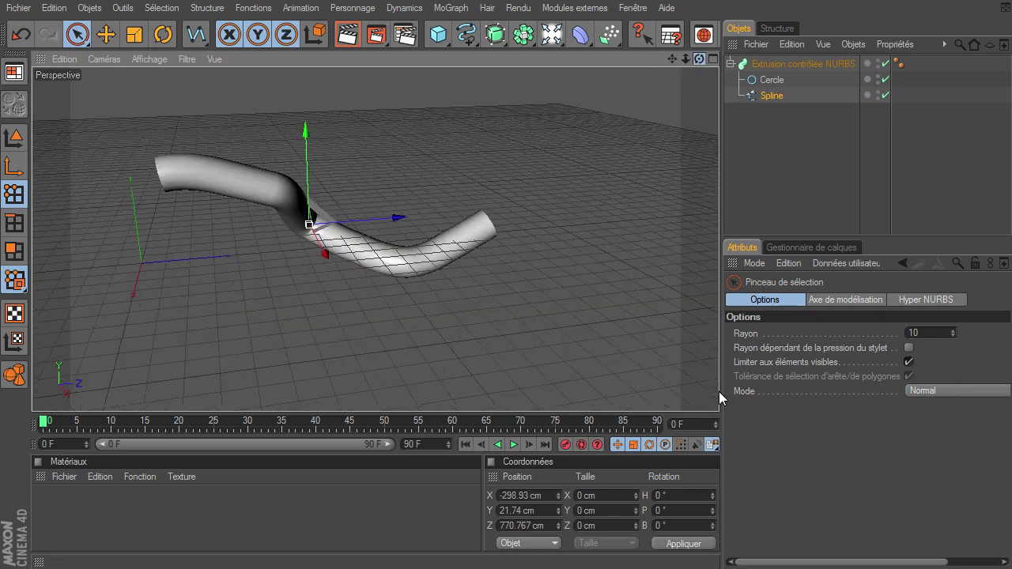
Step: Replace the Cercle profile with a Rectangle spline inside the Extrusion contrôlée NURBS
click(466, 34)
click(696, 106)
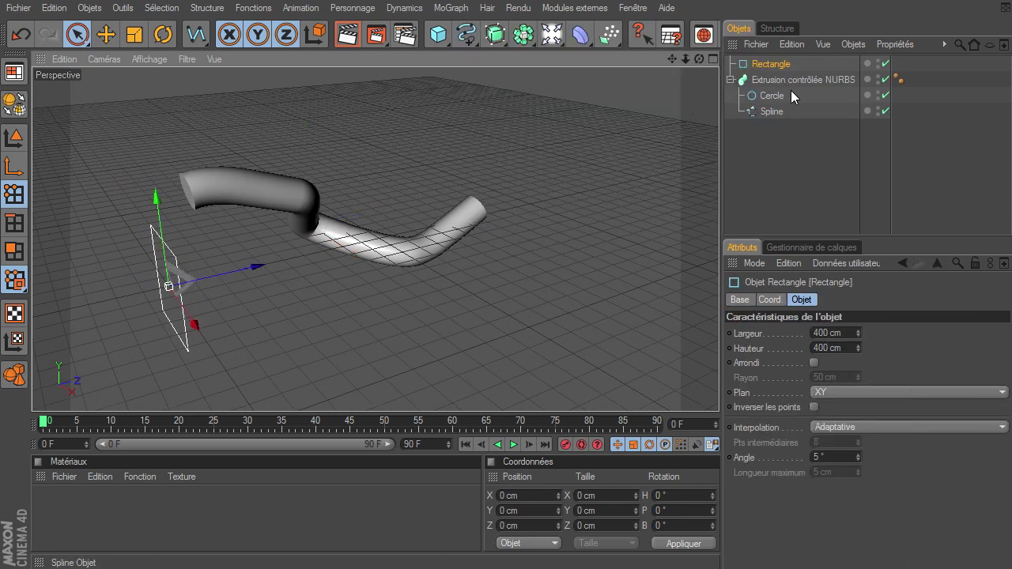
drag(777, 66, 777, 91)
click(772, 96)
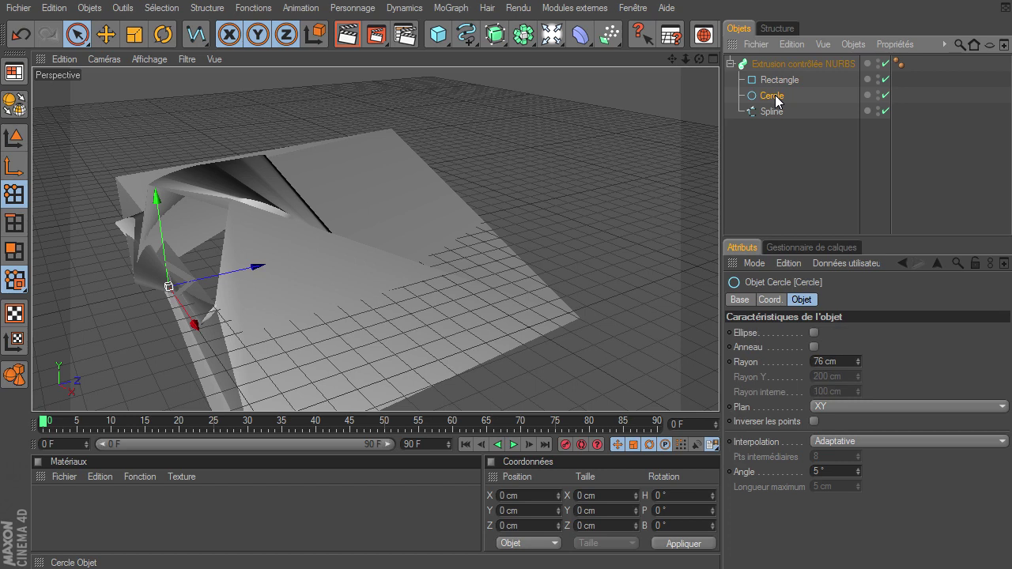
key(Delete)
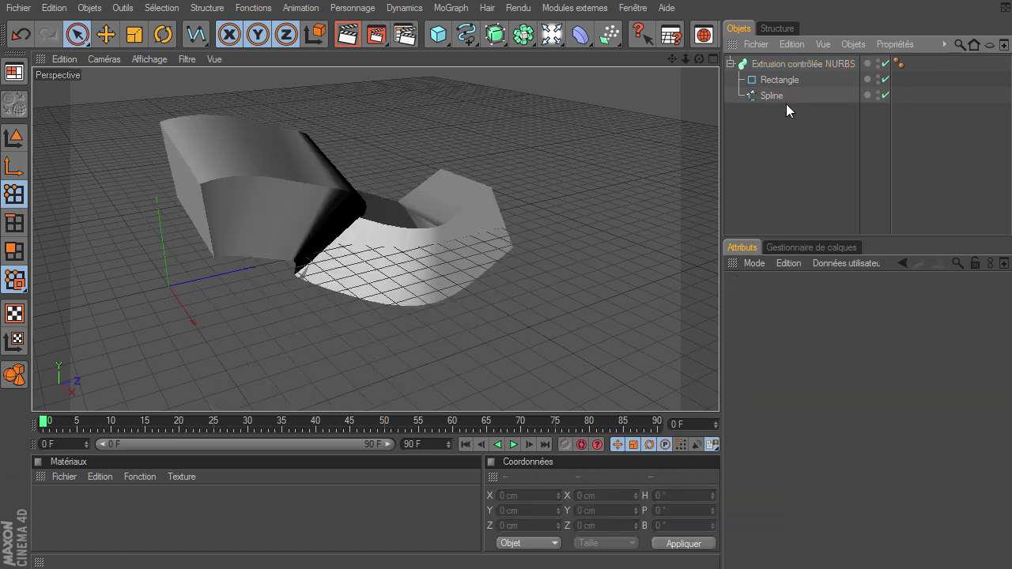
click(779, 81)
Step: Set the Rectangle's Largeur and Hauteur to 200 cm
double_click(850, 331)
text(2)
double_click(847, 349)
text(2)
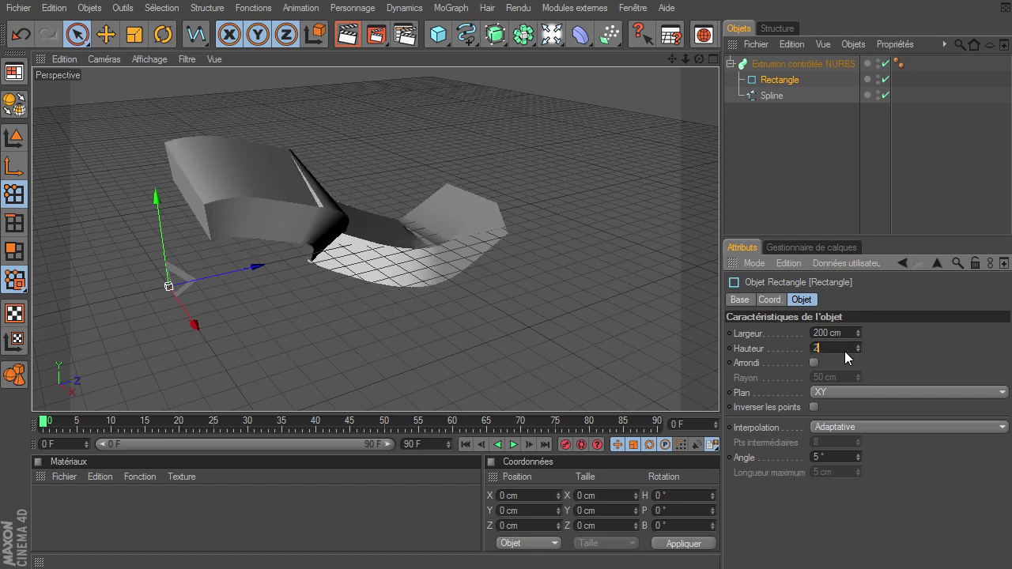
key(Return)
mouse_move(699, 59)
mouse_down()
mouse_move(719, 392)
mouse_move(700, 389)
mouse_move(710, 393)
mouse_move(719, 391)
mouse_move(697, 60)
mouse_up()
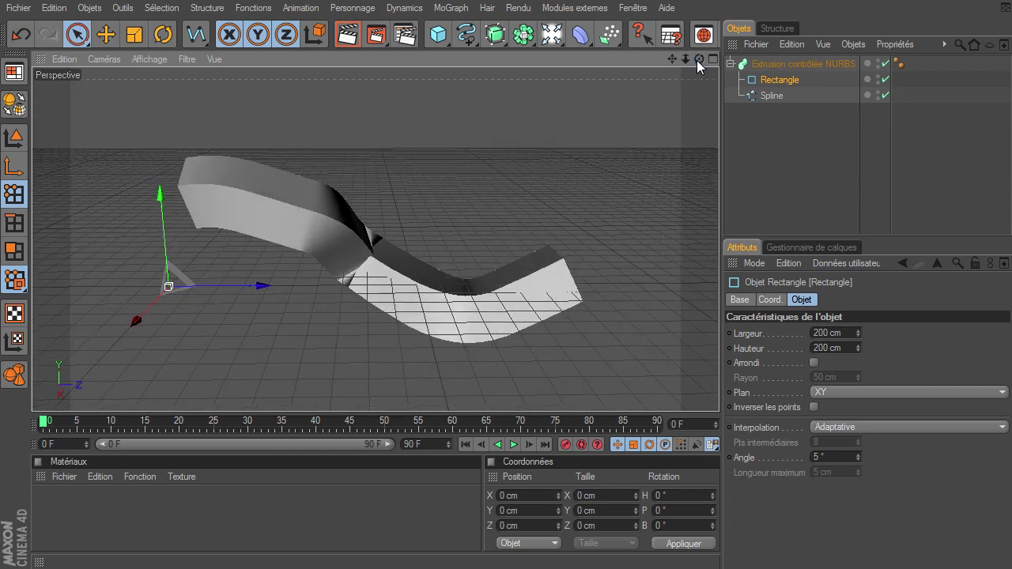
Step: Remove the start and end caps from the Extrusion contrôlée NURBS
click(760, 97)
click(775, 82)
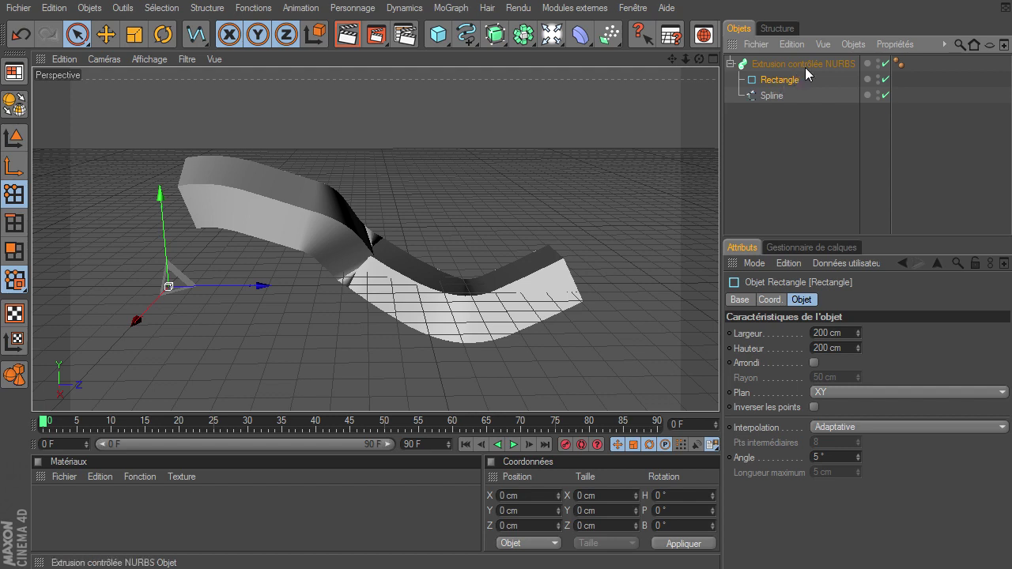
click(805, 66)
mouse_move(699, 59)
mouse_down()
mouse_move(710, 398)
mouse_move(718, 391)
mouse_up()
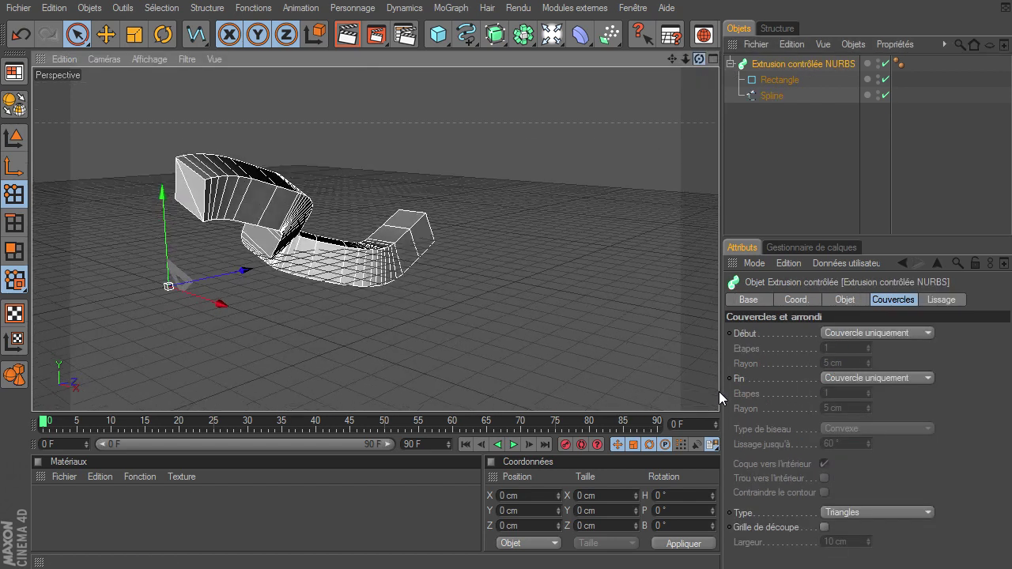
click(880, 332)
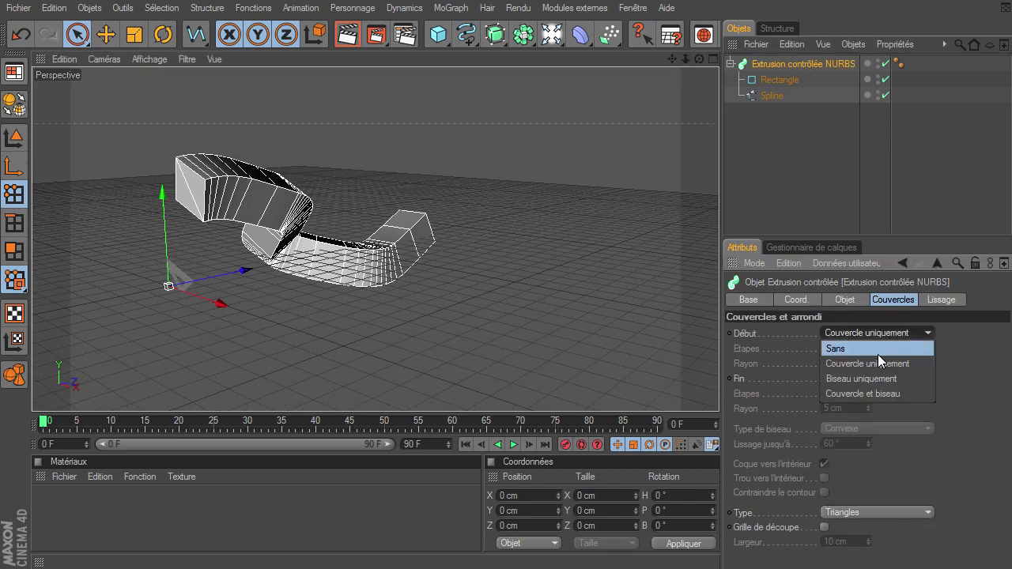
click(878, 352)
click(900, 385)
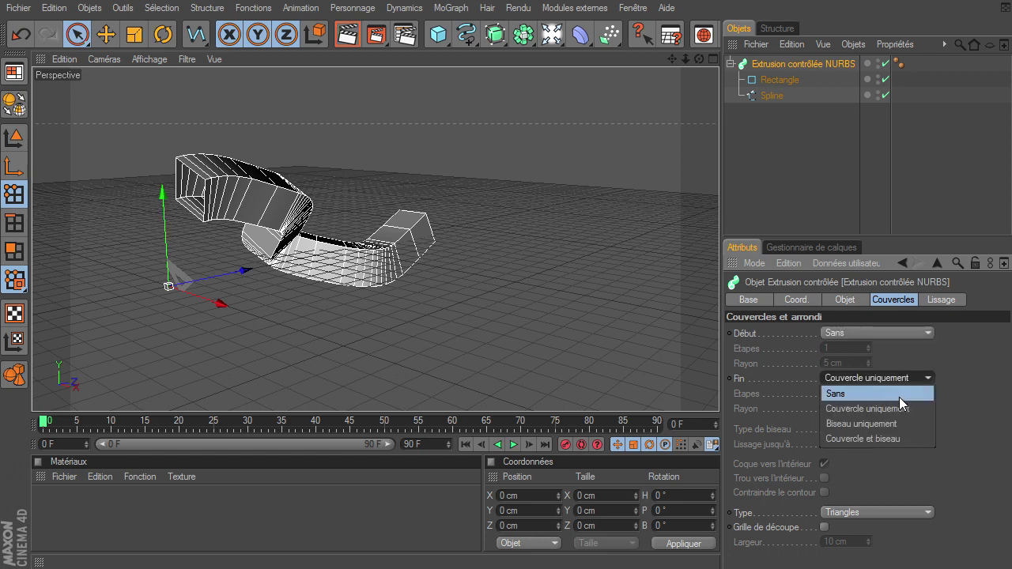
click(899, 395)
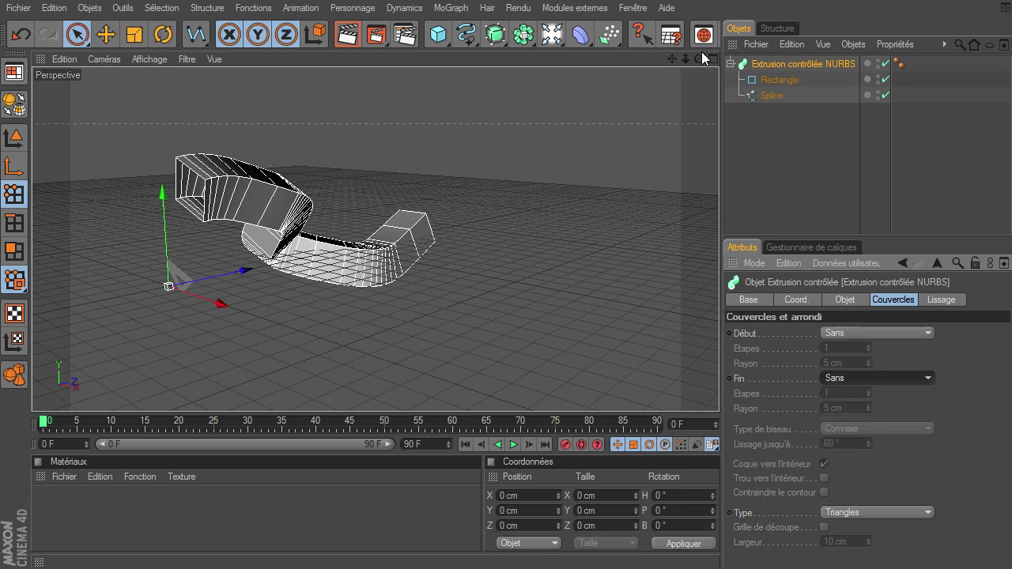
Step: Delete the Extrusion contrôlée NURBS along with its Rectangle and Spline
drag(699, 59, 719, 391)
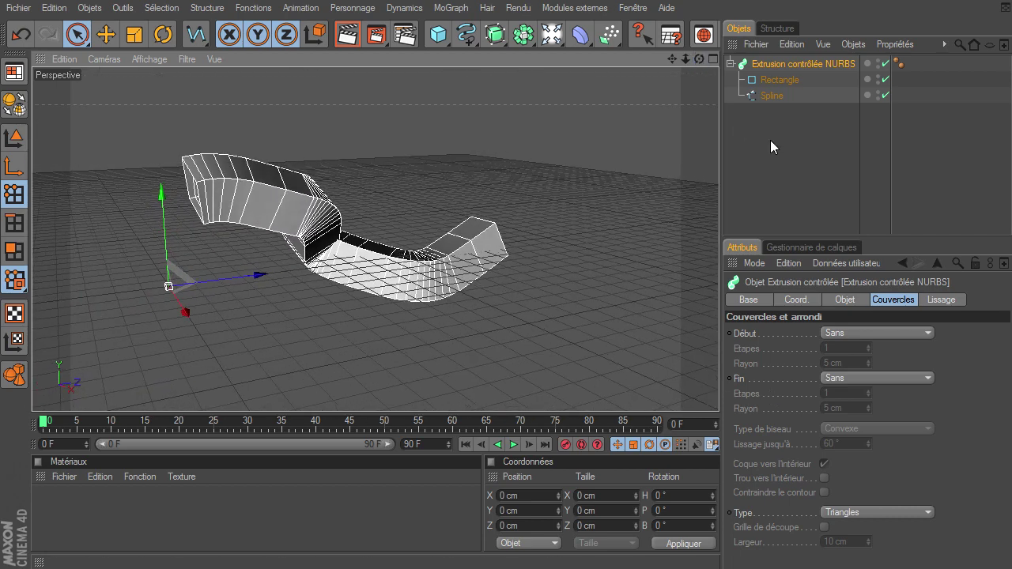
click(809, 65)
key(Delete)
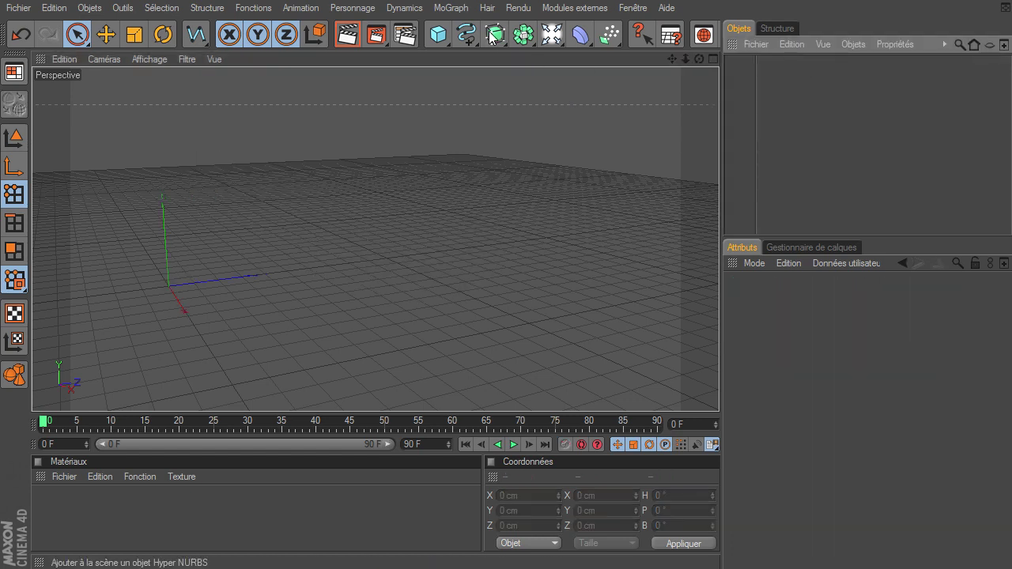
Step: Add a 200 cm Cercle and an Extrusion NURBS, nesting the circle to extrude a disc
click(494, 34)
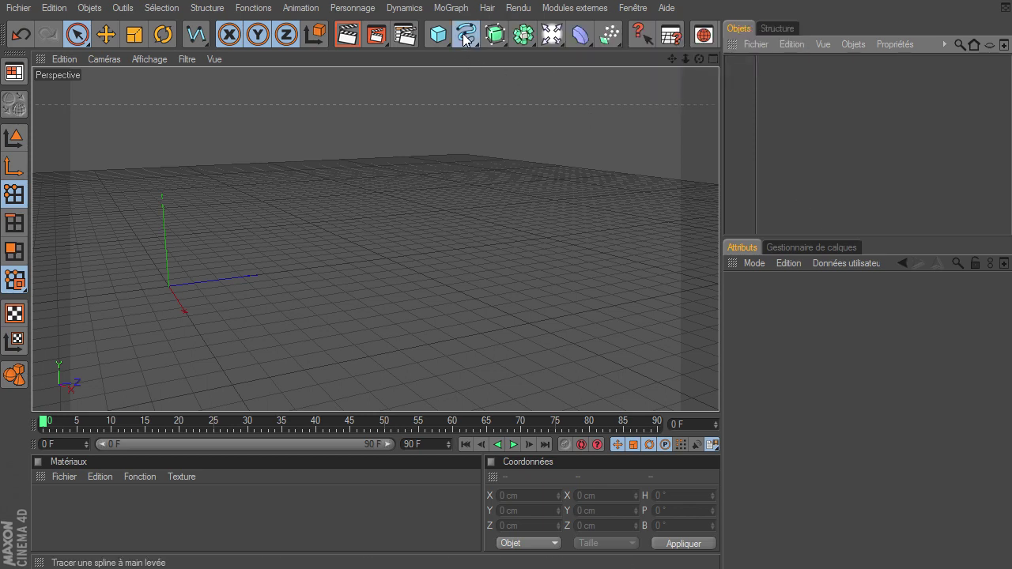
drag(465, 40, 512, 114)
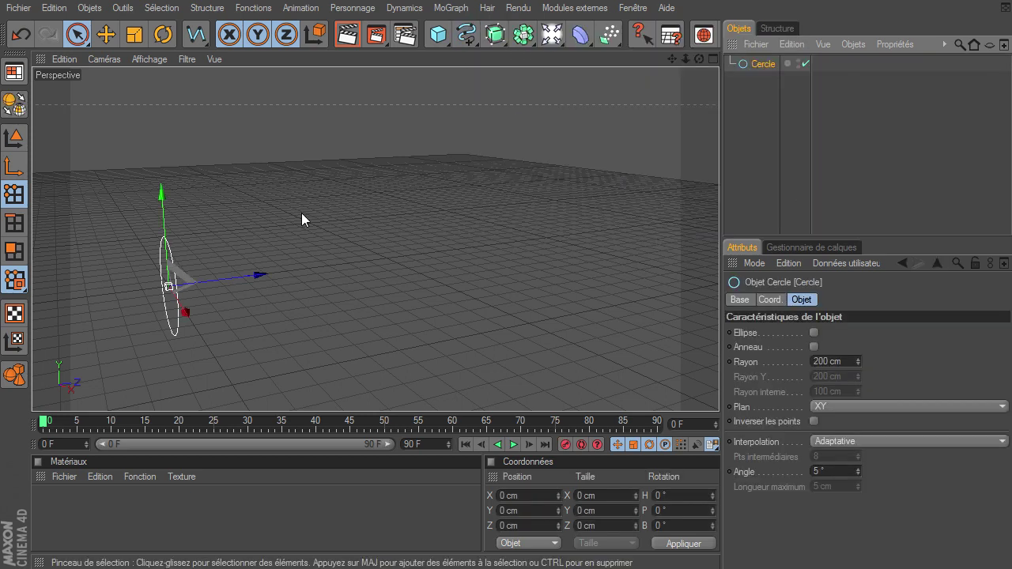
drag(495, 34, 728, 50)
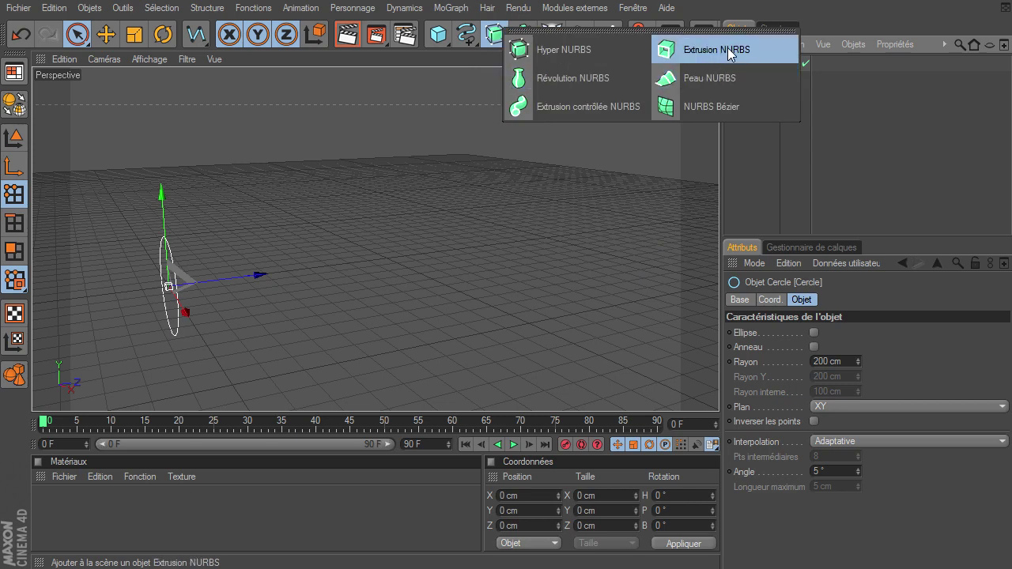
click(729, 50)
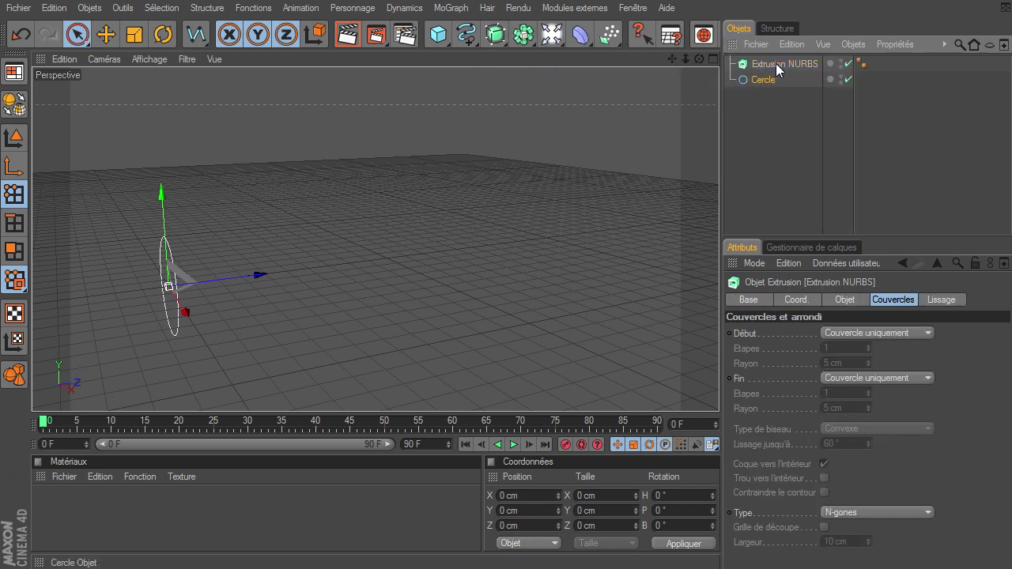
drag(776, 64, 776, 63)
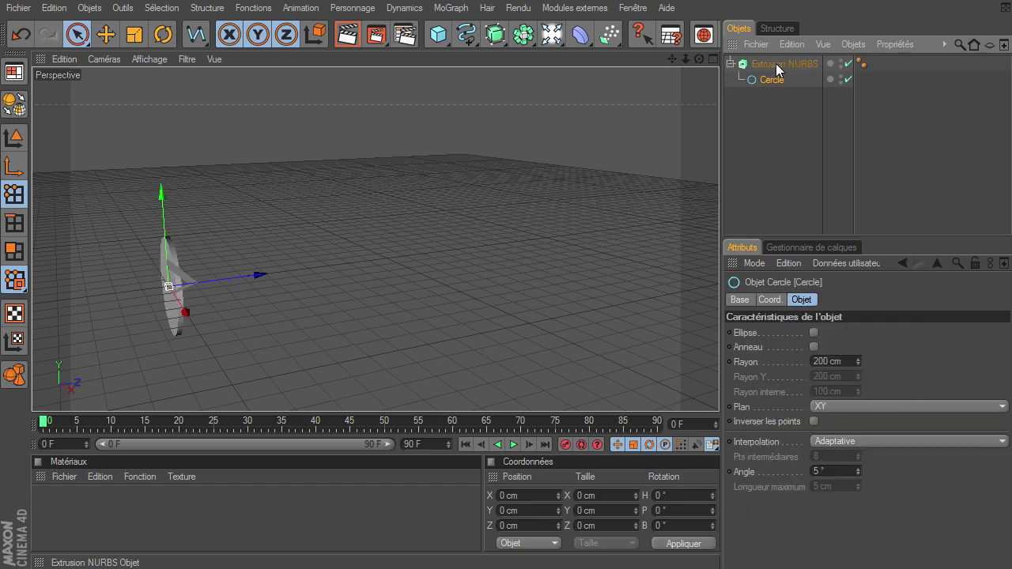
drag(699, 59, 719, 392)
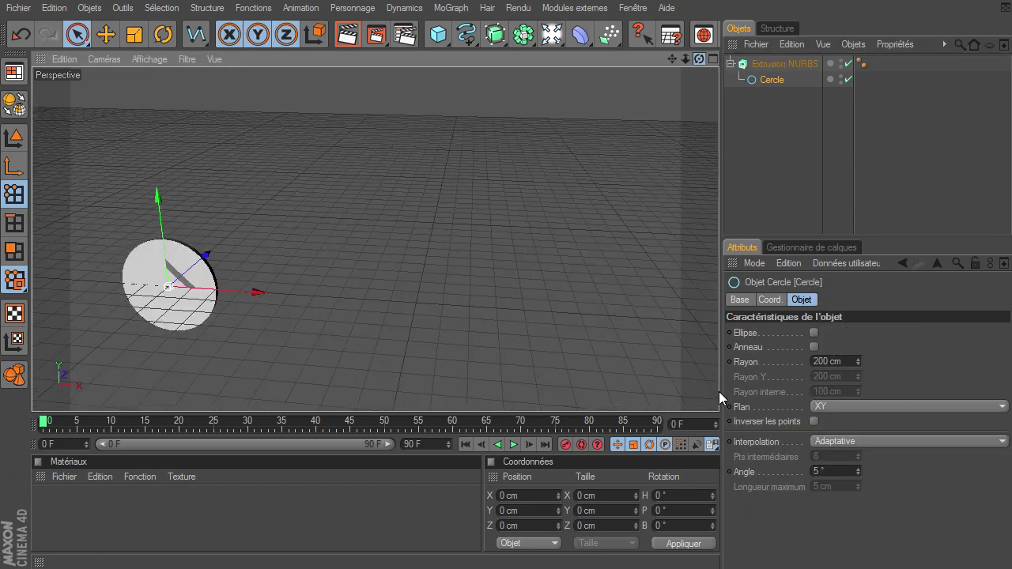
mouse_move(719, 392)
mouse_down()
mouse_move(696, 57)
mouse_move(707, 218)
mouse_up()
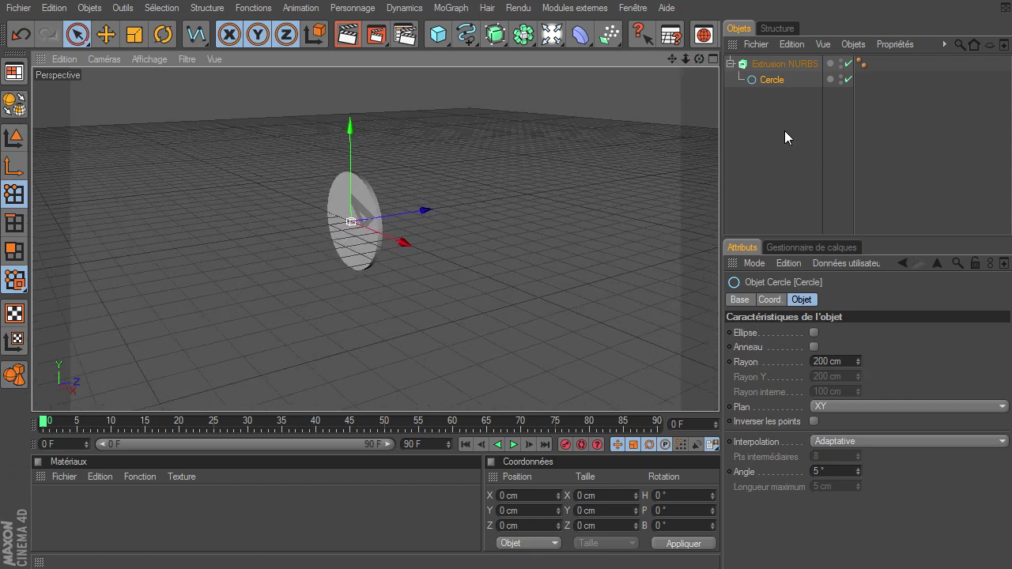
Step: Change the Extrusion NURBS depth from 20 cm to 200 cm, making a cylinder
click(777, 64)
click(836, 300)
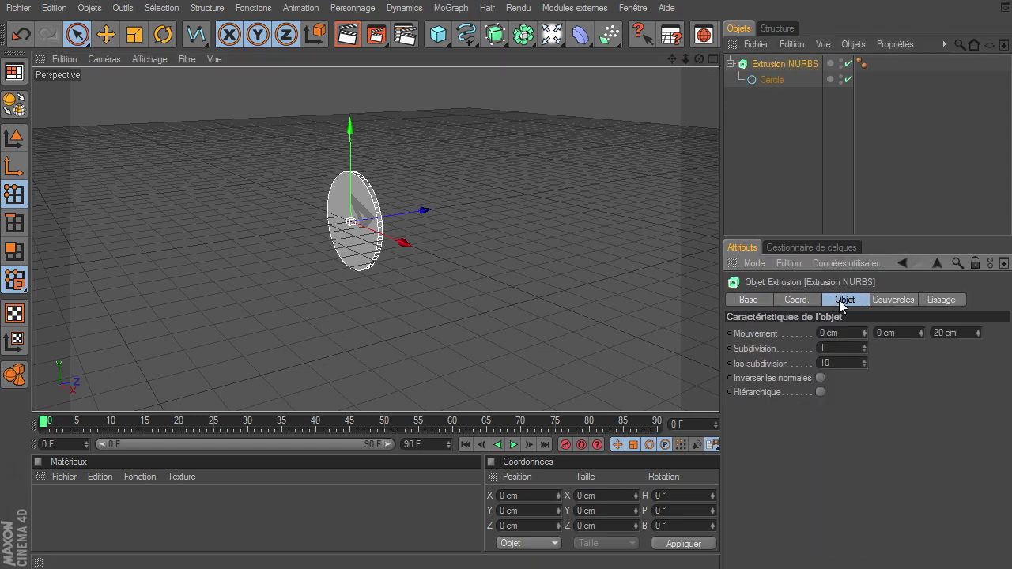
key(Return)
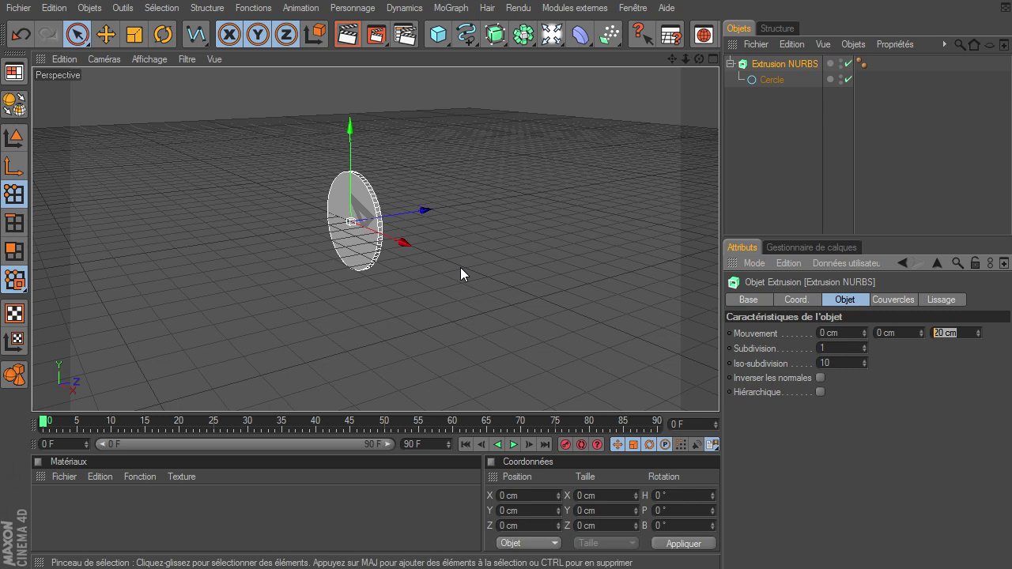
drag(699, 59, 719, 392)
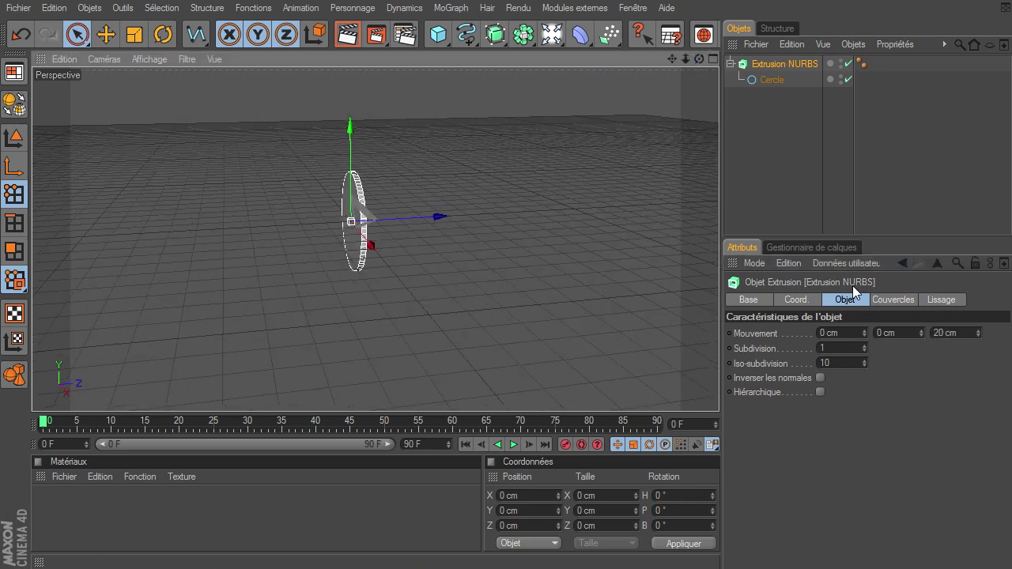
click(960, 333)
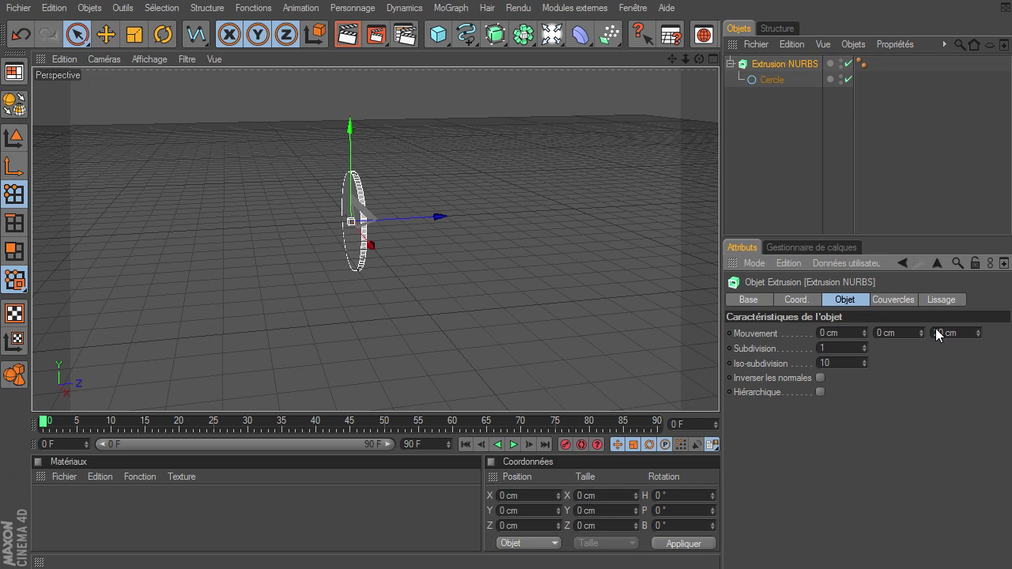
text(0)
key(Return)
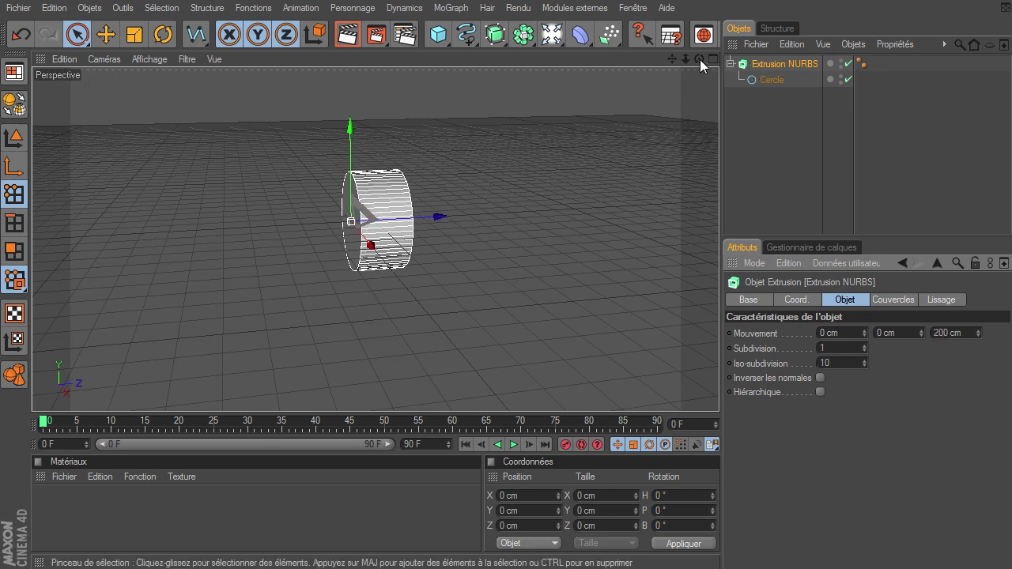
alt+drag(719, 392, 702, 55)
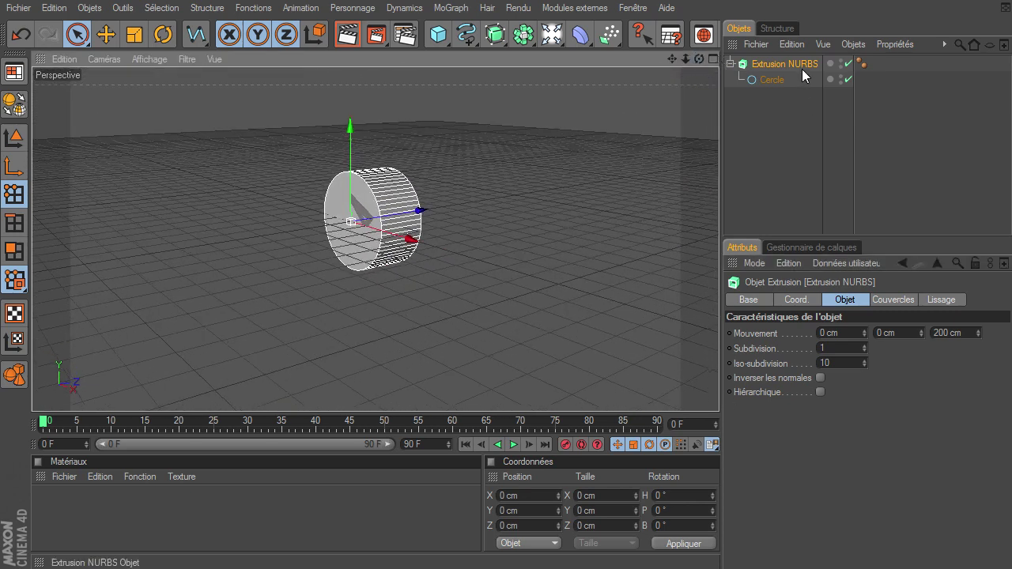
click(775, 79)
Step: Replace the Cercle with a Texte spline inside the Extrusion NURBS, extruding 3D letters
key(Delete)
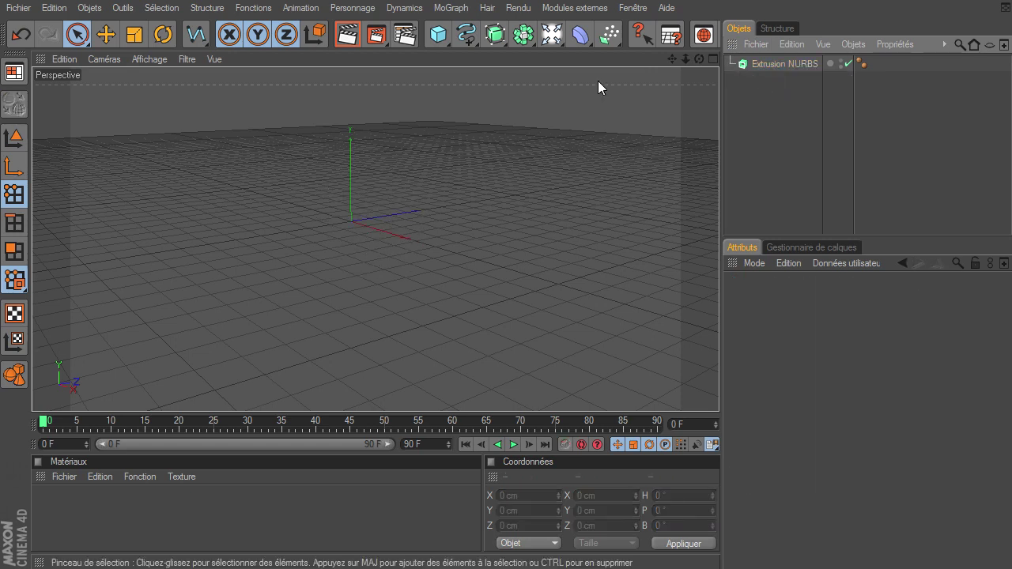
click(467, 35)
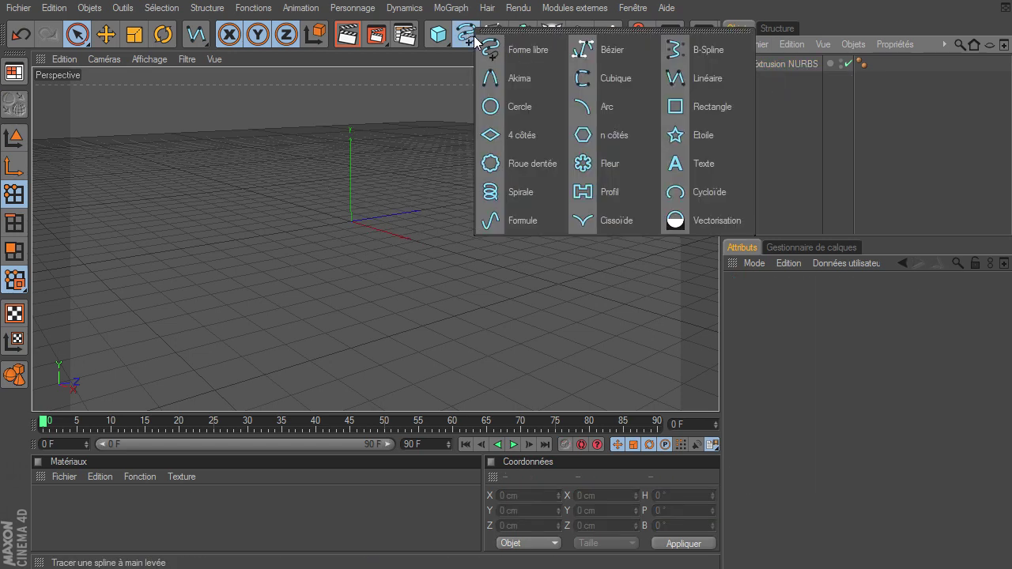
click(684, 163)
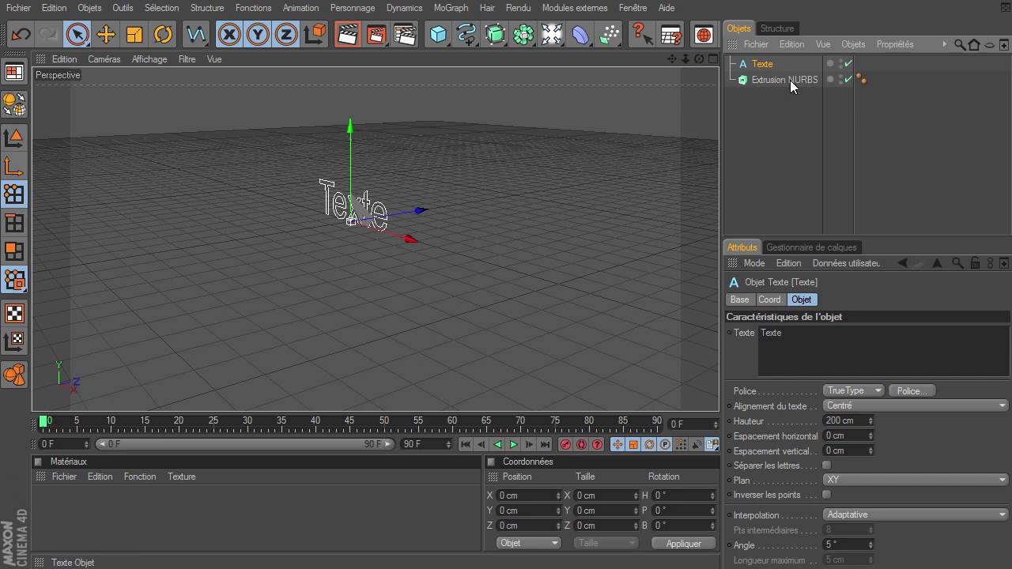
drag(763, 64, 790, 80)
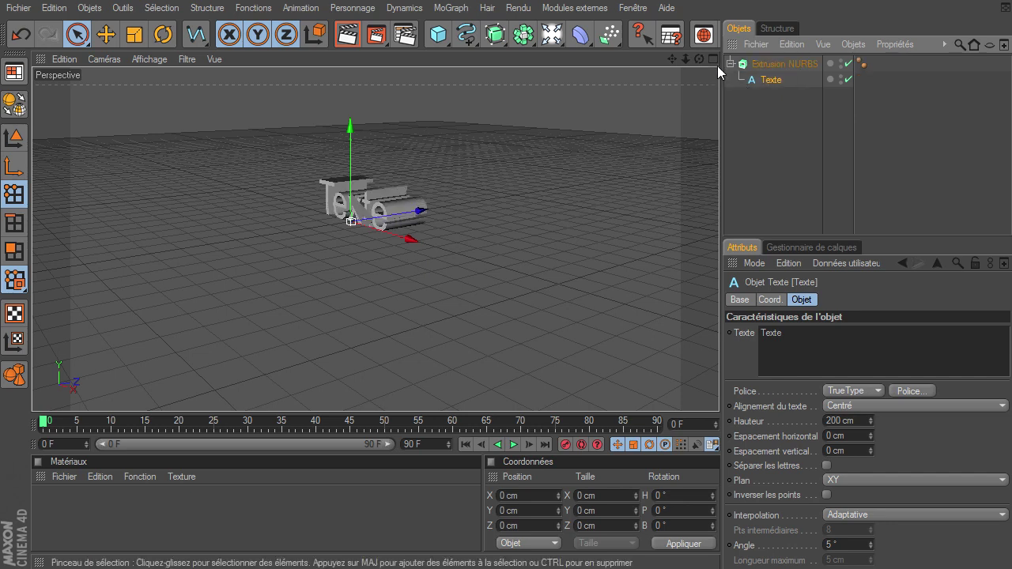
mouse_move(684, 63)
mouse_down()
mouse_move(664, 57)
mouse_move(690, 125)
mouse_up()
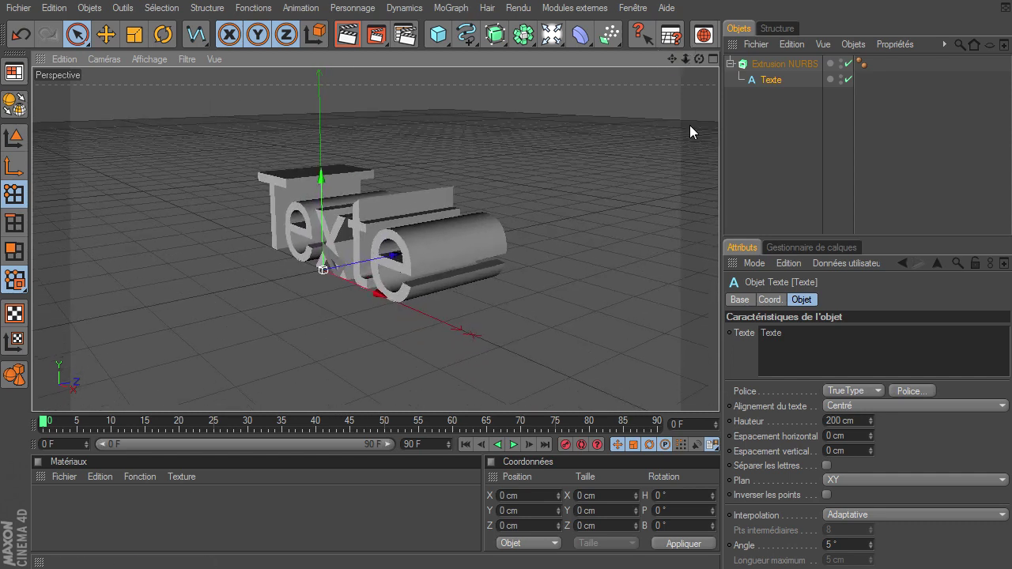
drag(700, 57, 719, 391)
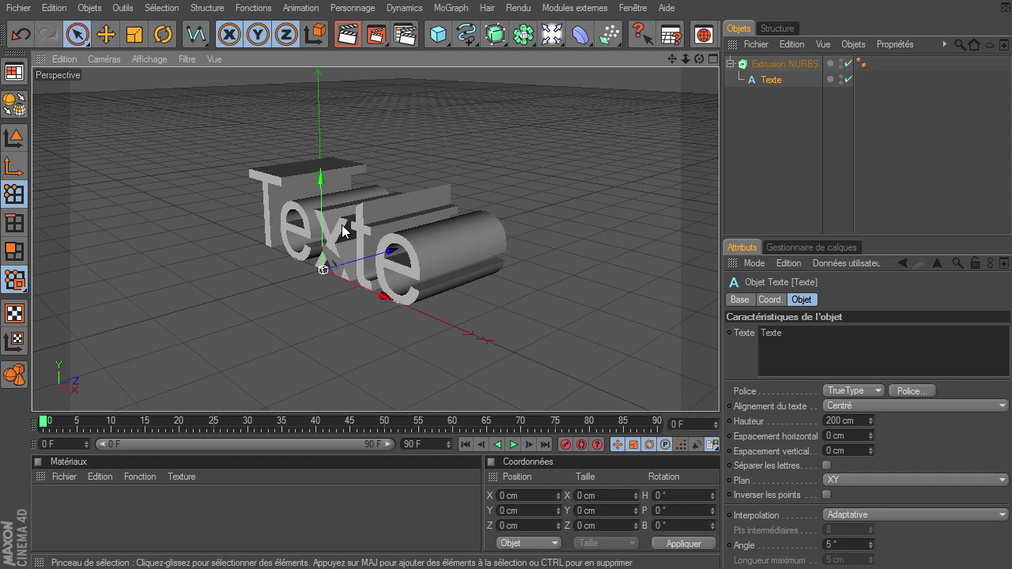
Step: Replace the Texte spline with an Etoile star inside the Extrusion NURBS
click(770, 79)
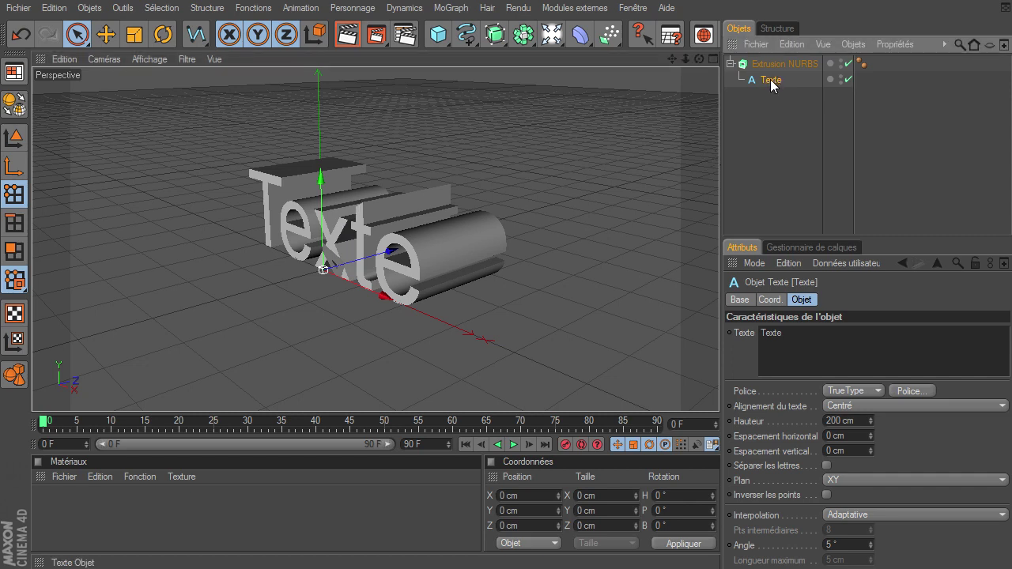
key(Delete)
click(470, 37)
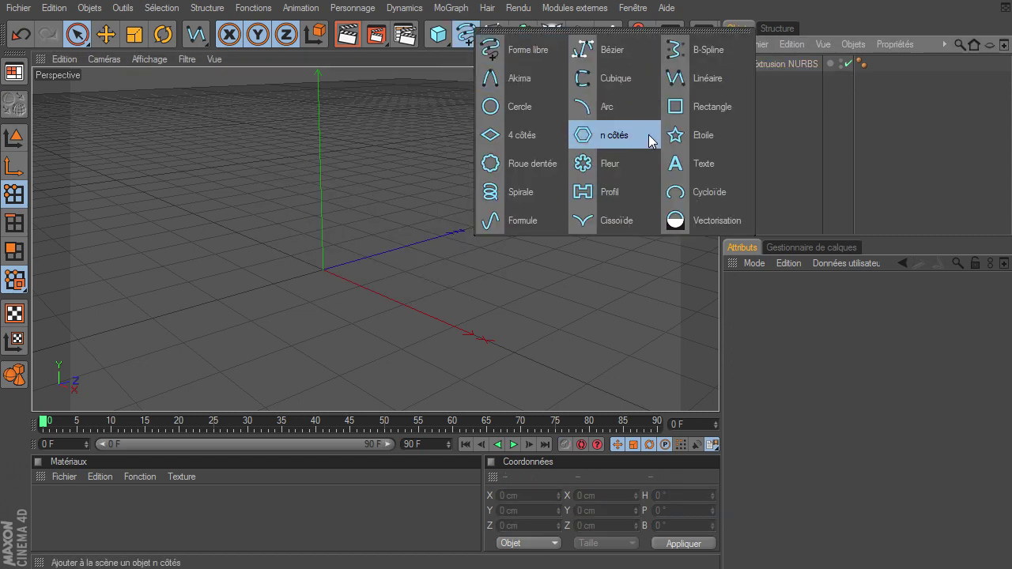
click(728, 136)
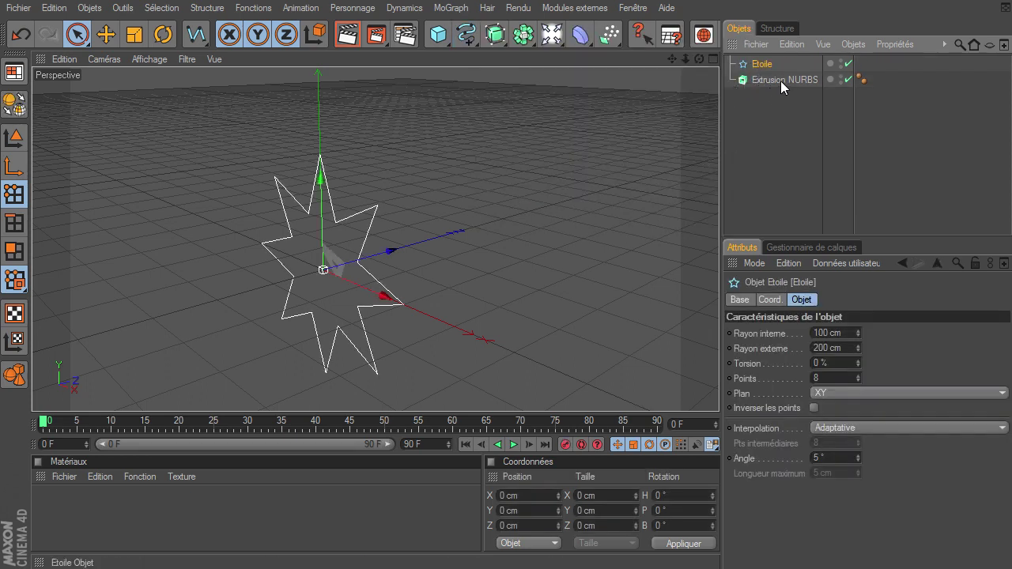
drag(761, 64, 781, 81)
click(783, 139)
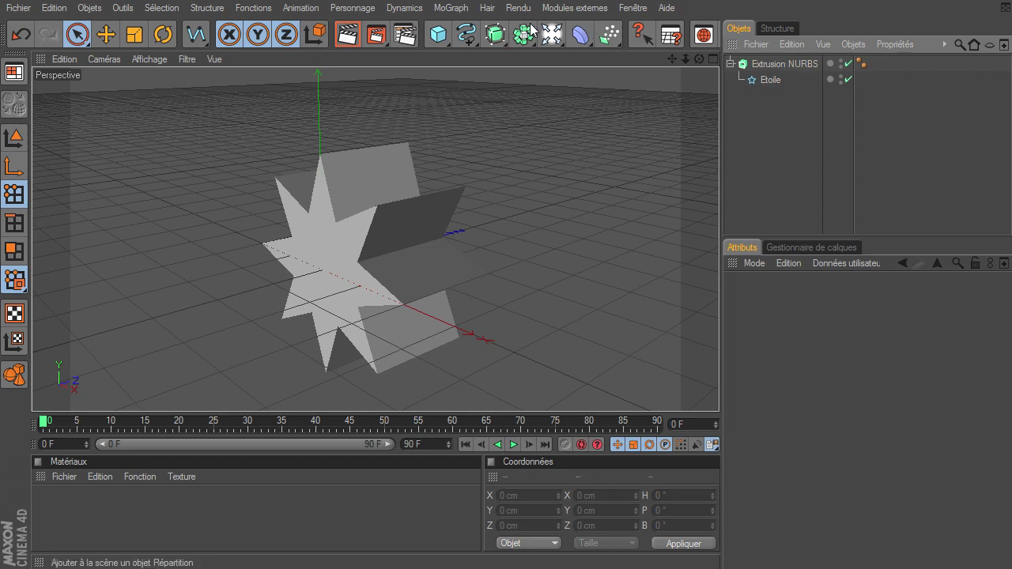
Step: Delete the Extrusion NURBS together with its star spline
click(503, 38)
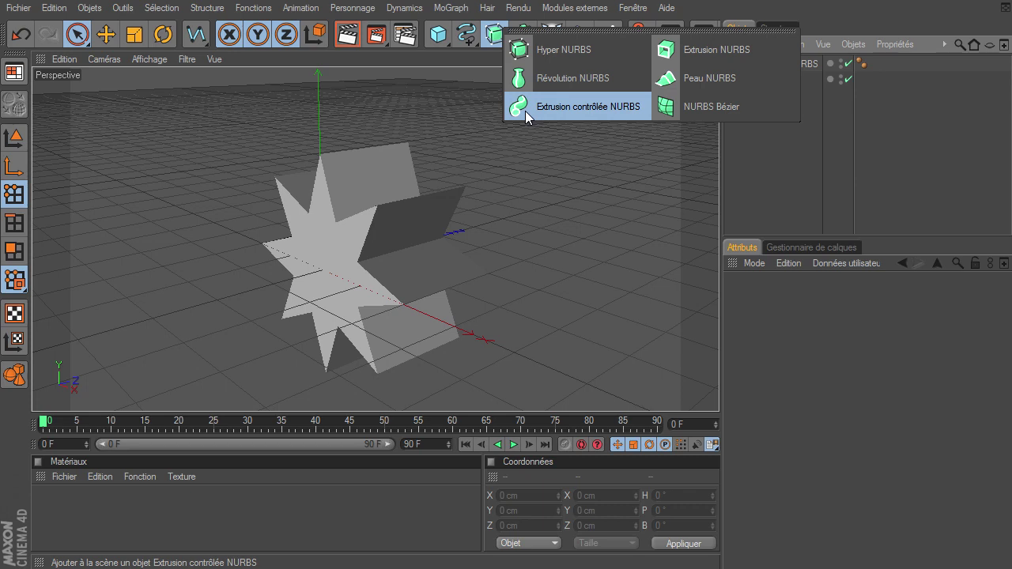
click(762, 192)
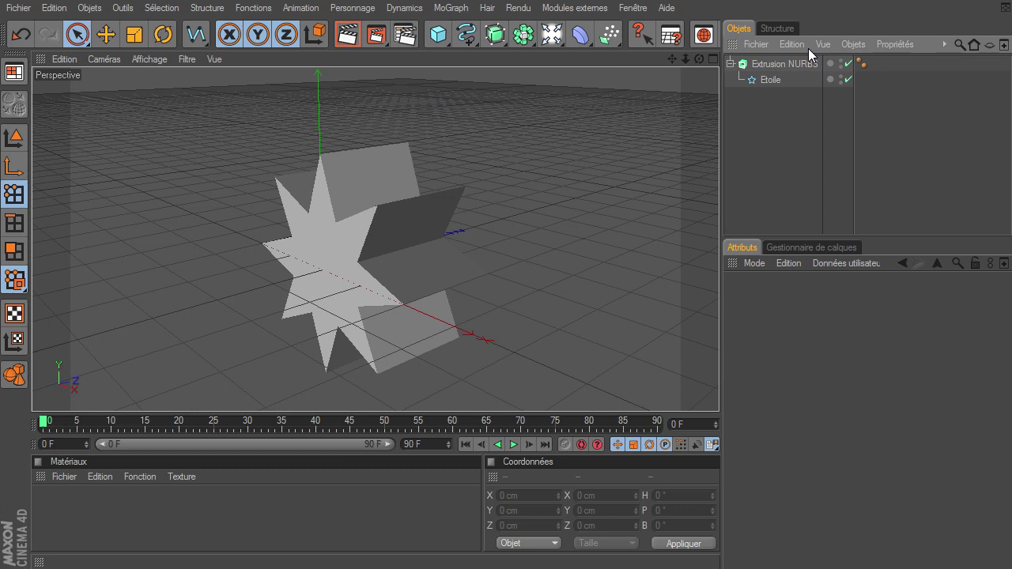
click(777, 67)
key(Delete)
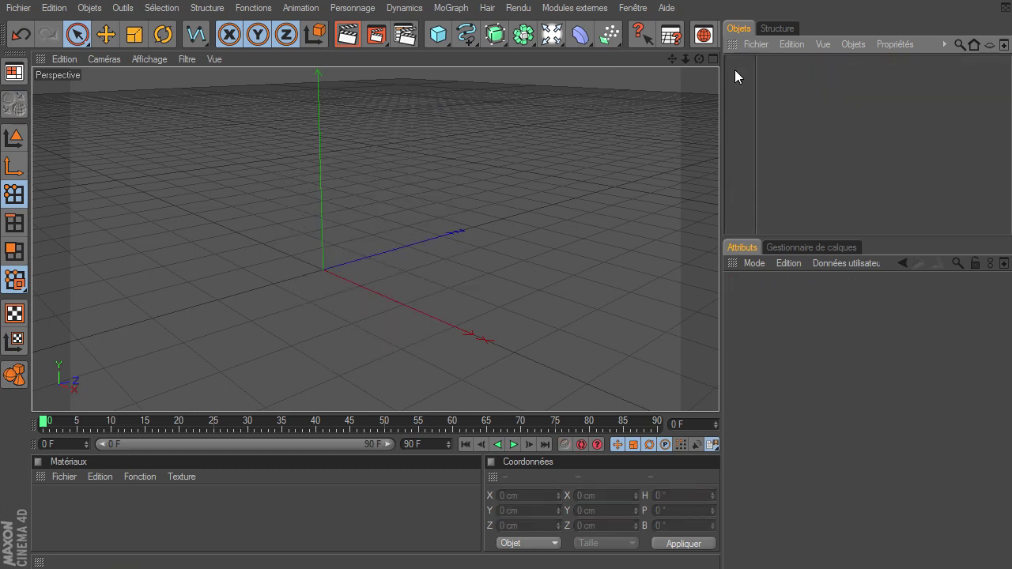
Step: Add a Cercle spline to the empty scene
click(487, 43)
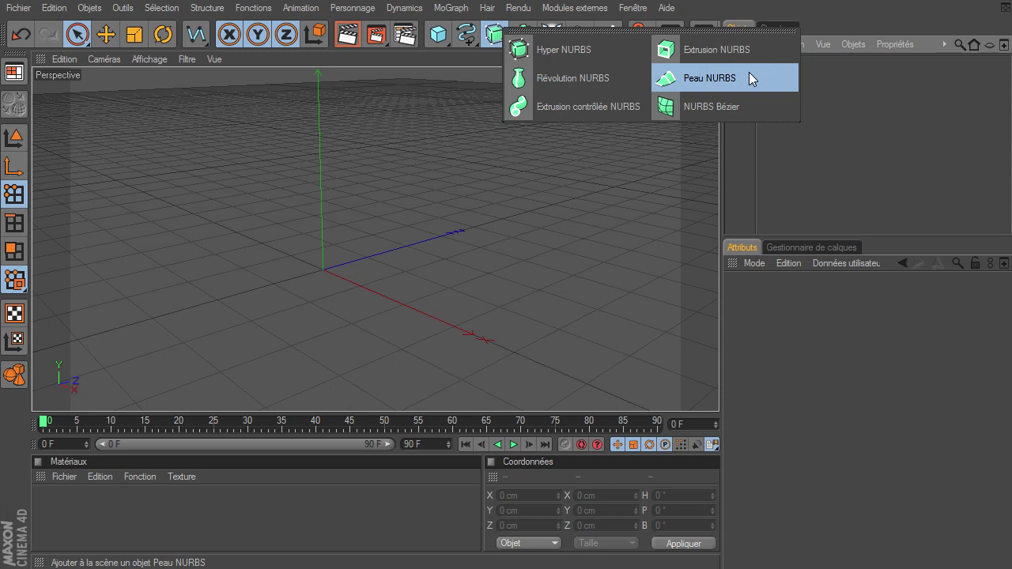
click(737, 184)
click(471, 36)
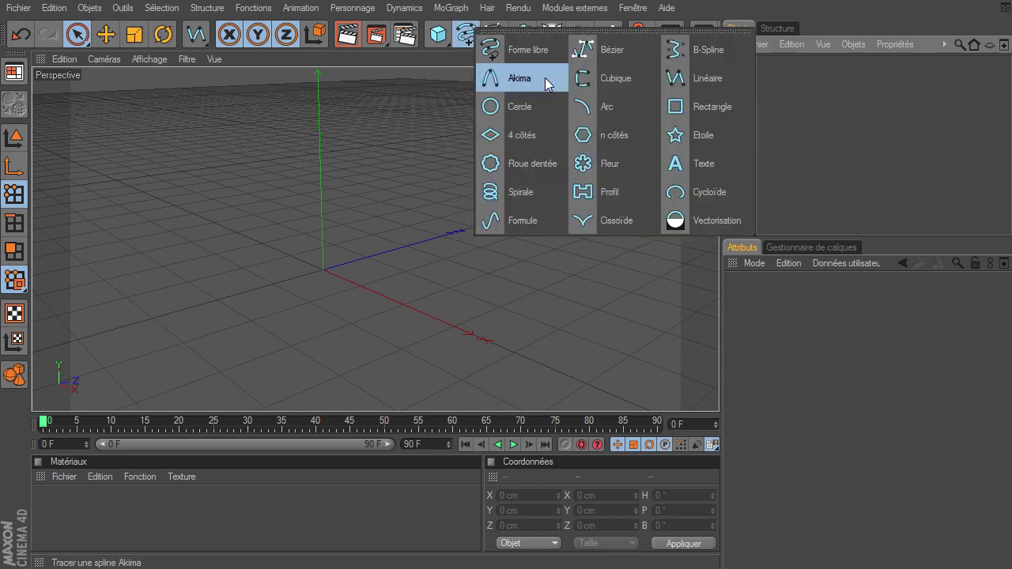
click(541, 111)
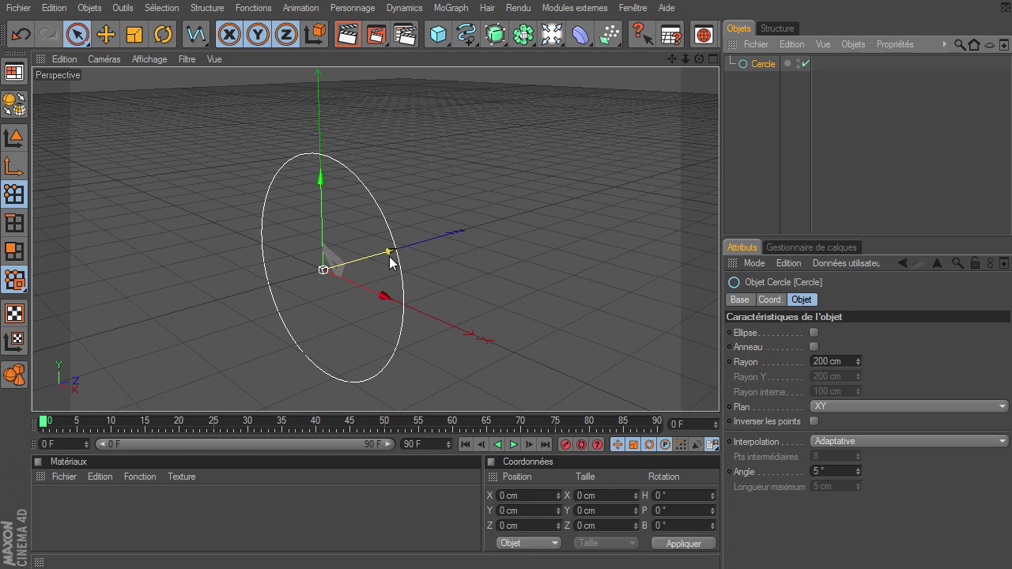
Step: Copy and paste the circle three times, spacing each copy further along Z
key(ctrl+c)
key(ctrl+v)
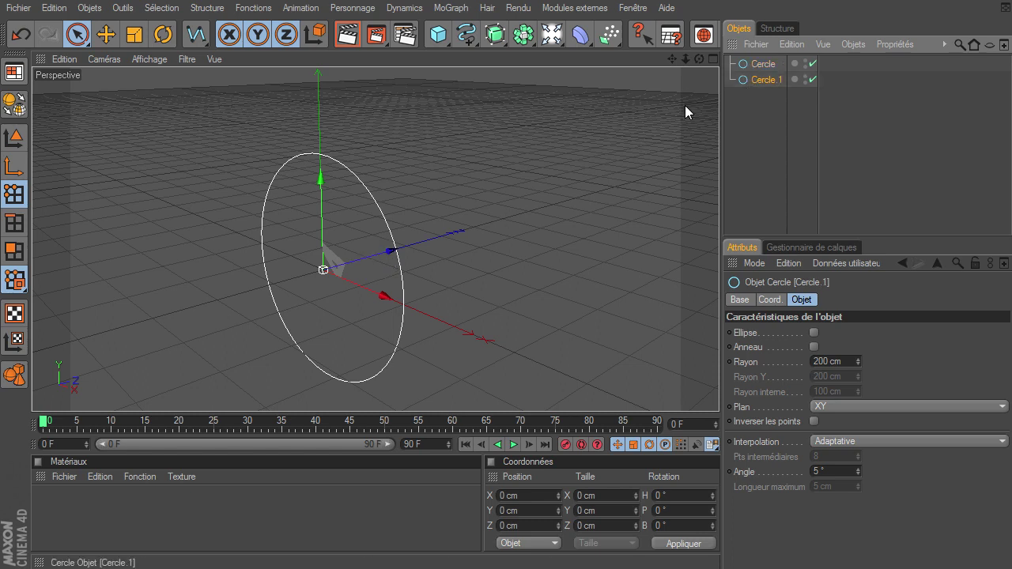
drag(372, 261, 459, 237)
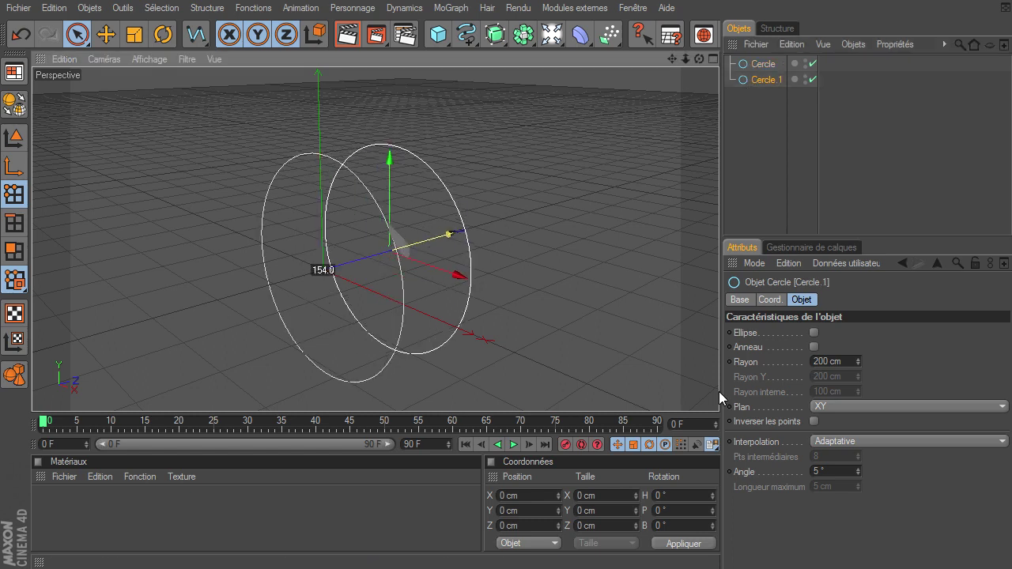
key(ctrl+c)
key(ctrl+v)
mouse_move(480, 226)
mouse_down()
mouse_move(582, 198)
mouse_move(719, 391)
mouse_up()
click(763, 101)
key(ctrl+c)
key(ctrl+v)
Step: Scale Cercle.3 down to about 0.6 and shrink Cercle.1 to a 128 cm radius
key(t)
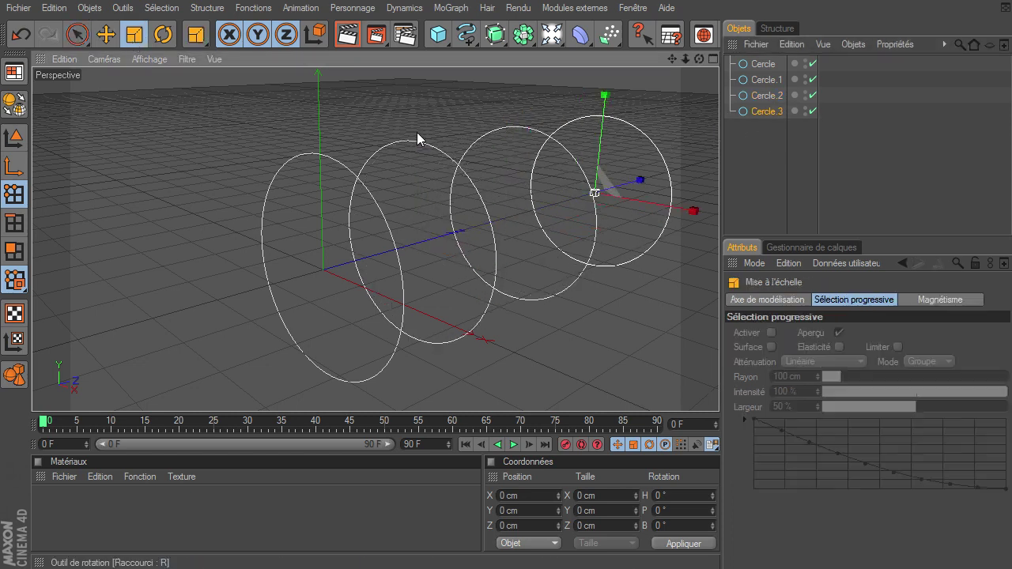
drag(598, 191, 573, 197)
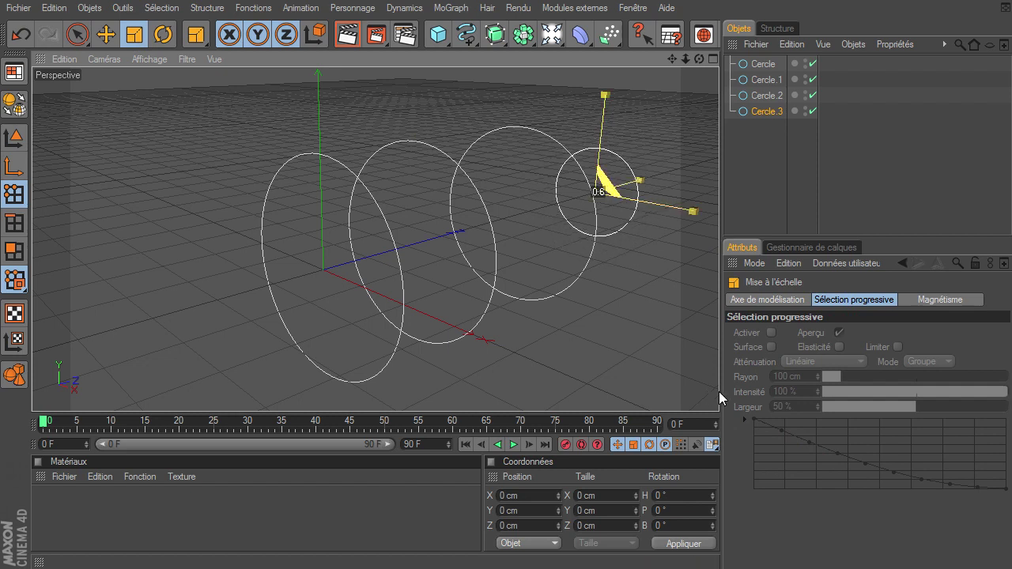
click(765, 95)
click(766, 79)
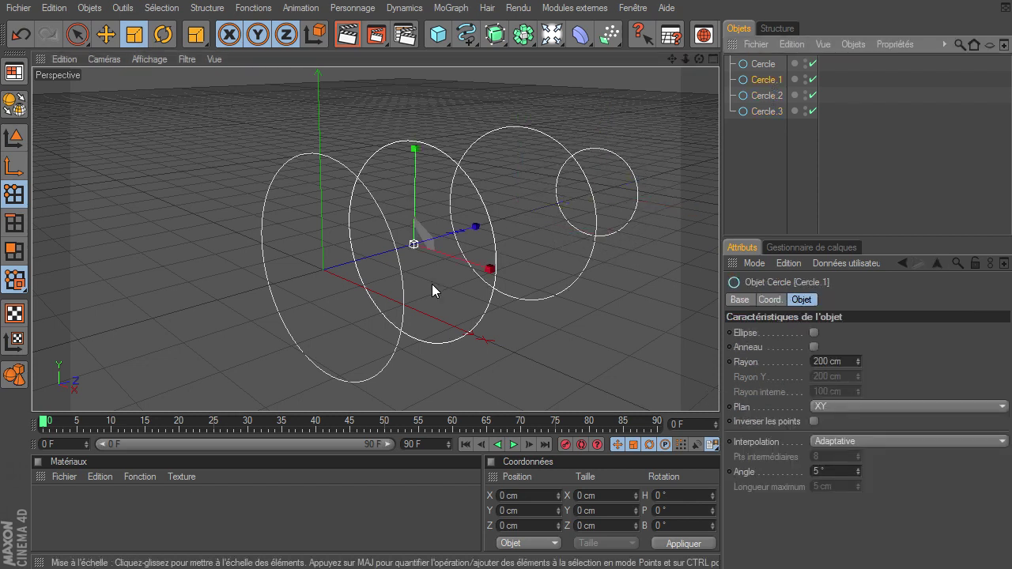
drag(427, 243, 454, 222)
drag(697, 59, 719, 392)
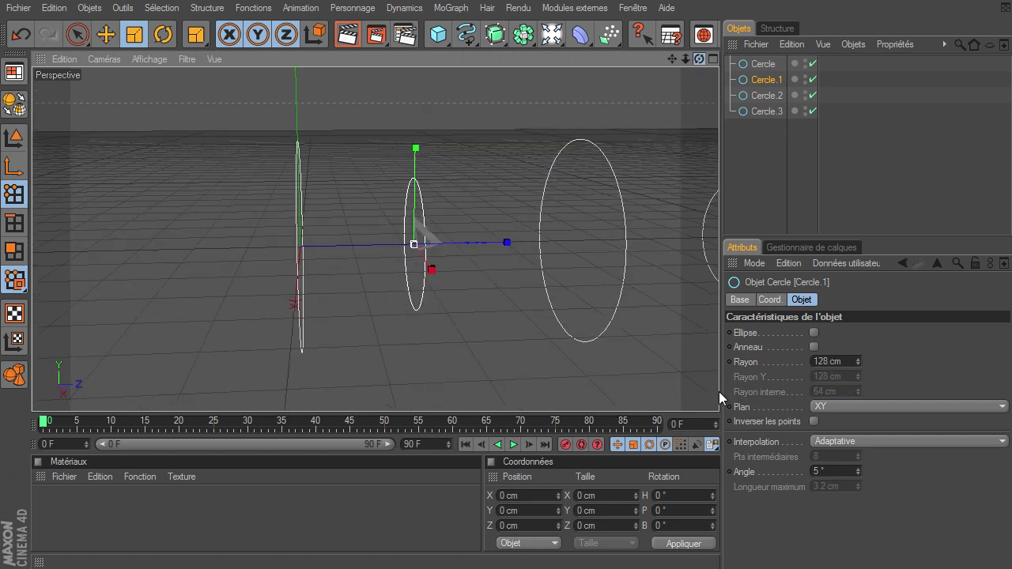
drag(684, 59, 719, 391)
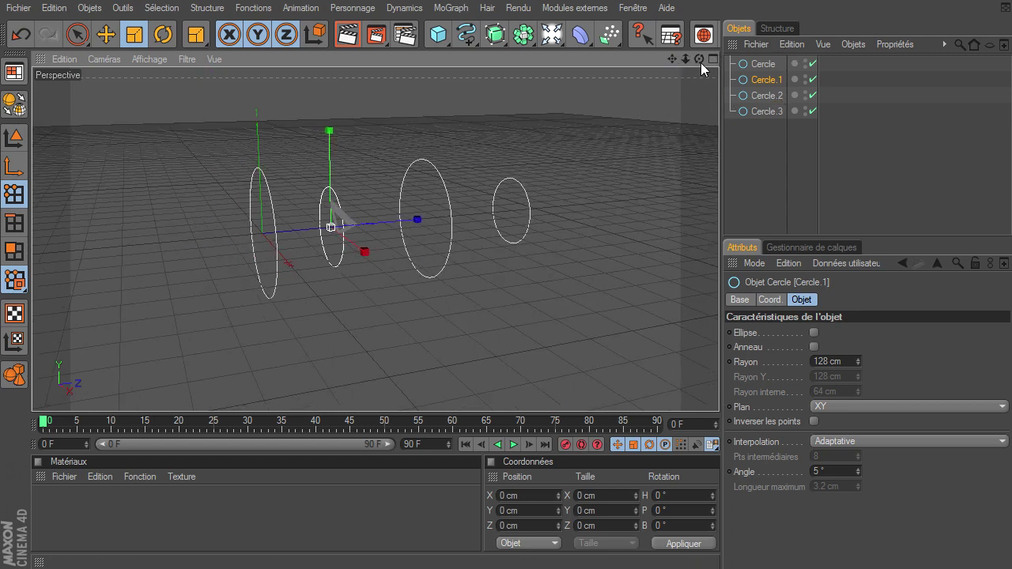
drag(699, 60, 718, 391)
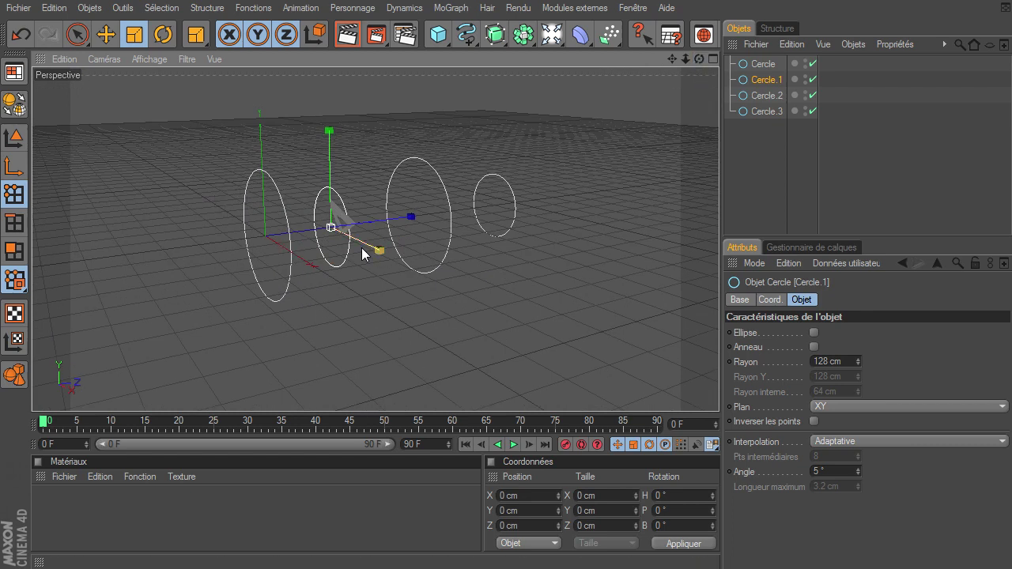
Step: Add a Peau NURBS and nest Cercle through Cercle.3 under it to loft a vase
click(496, 34)
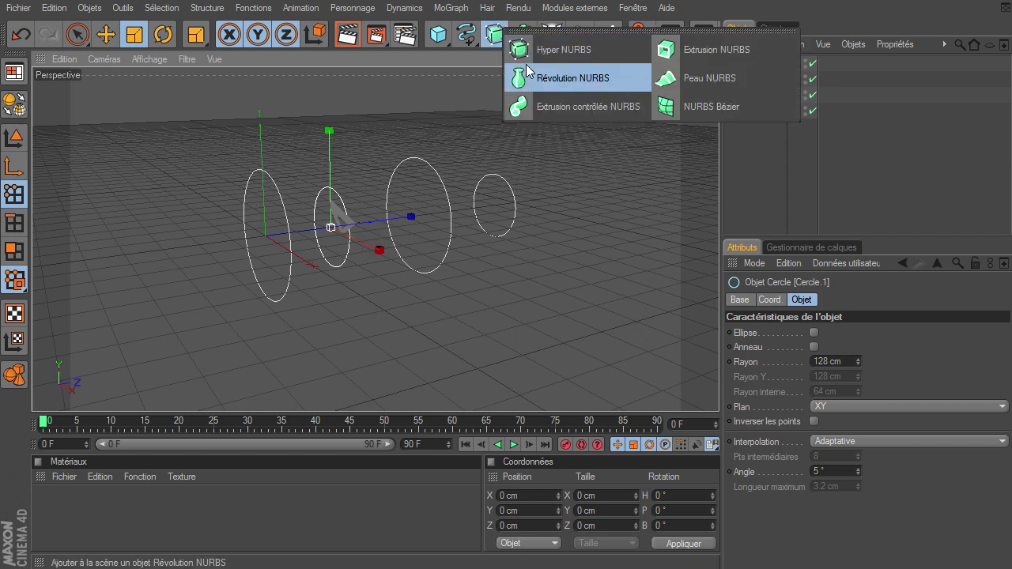
click(697, 77)
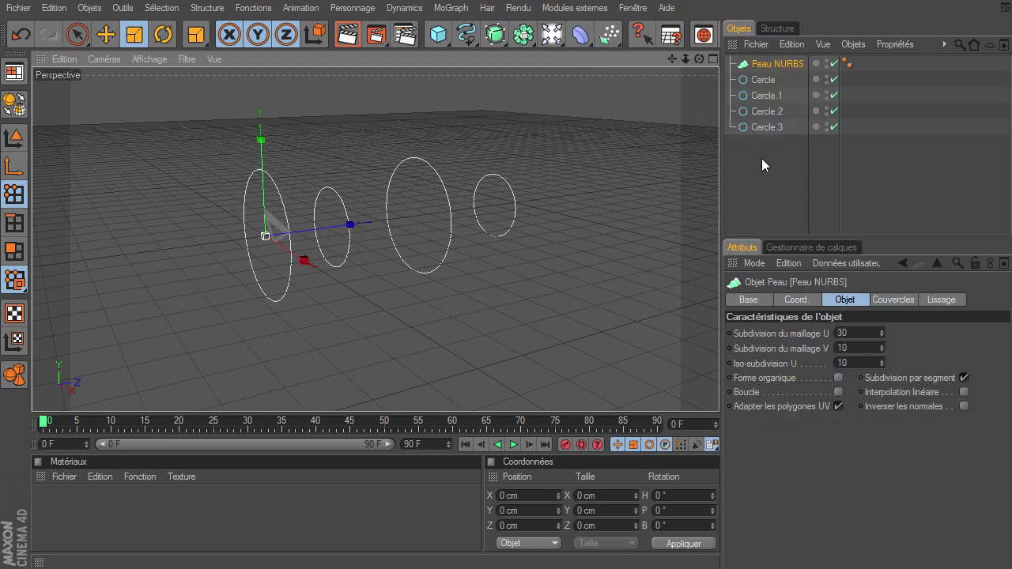
drag(761, 158, 792, 74)
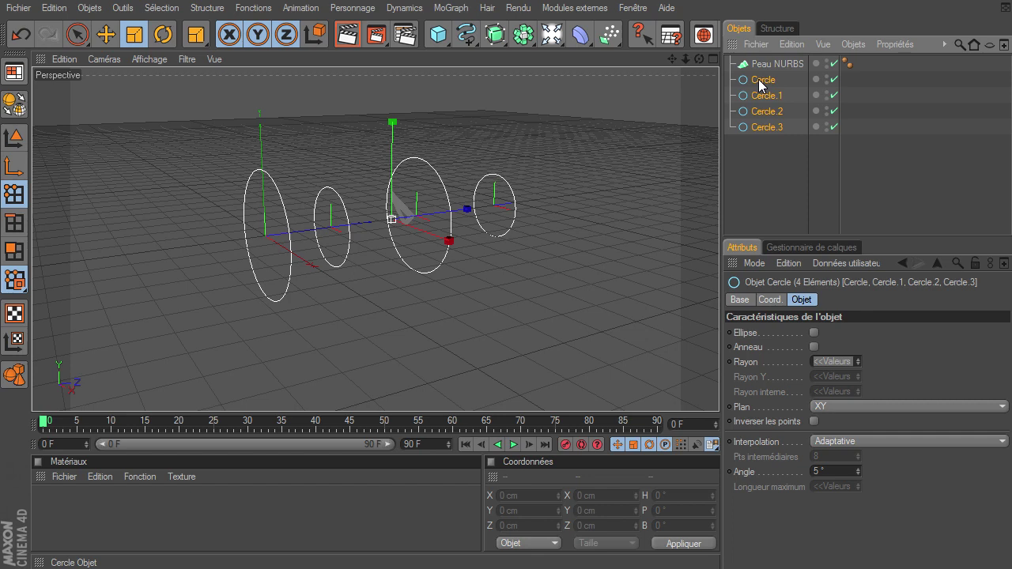
drag(781, 70, 780, 66)
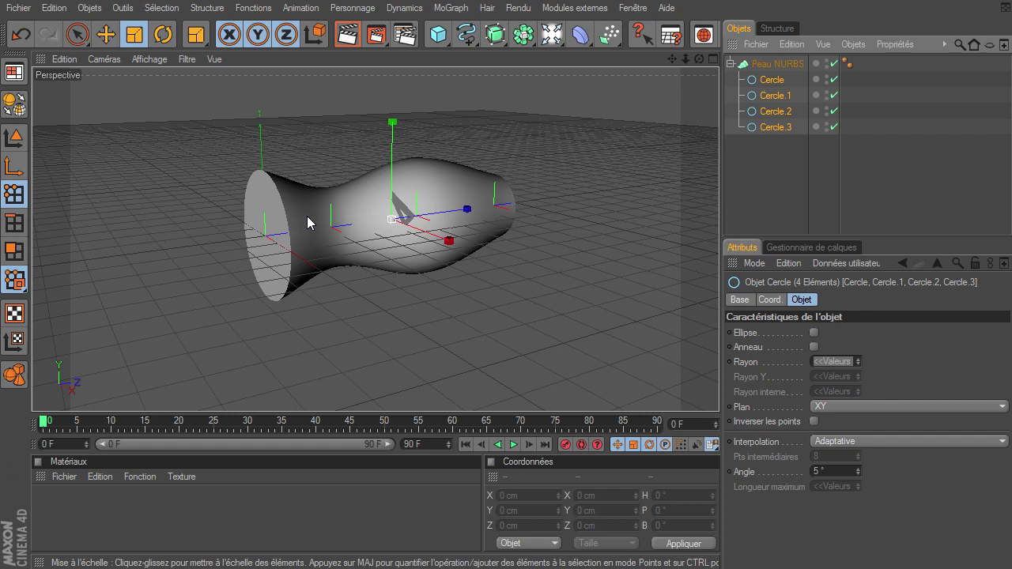
click(779, 82)
click(780, 101)
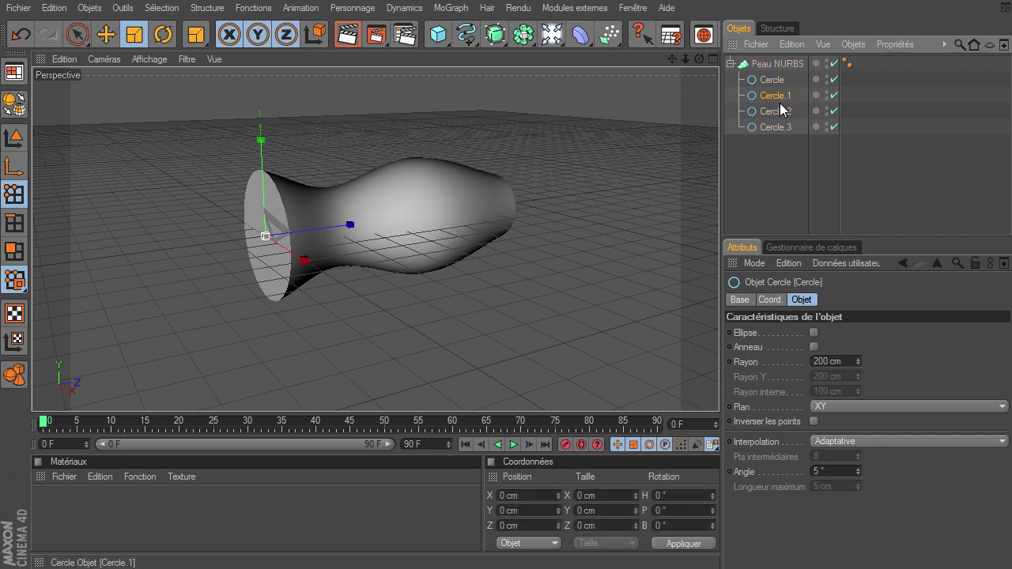
mouse_move(699, 59)
mouse_down()
mouse_move(719, 391)
mouse_move(732, 94)
mouse_up()
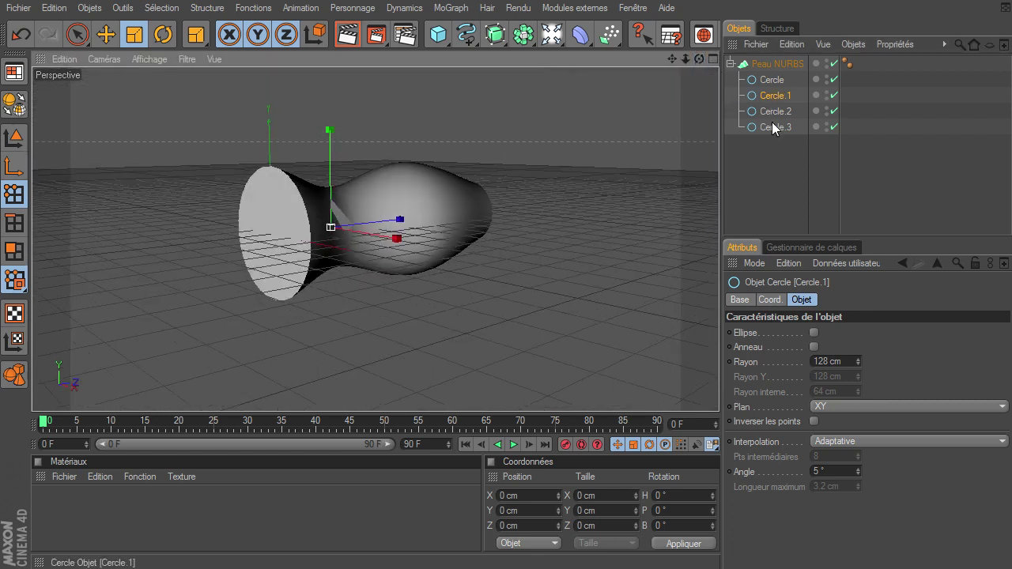
drag(466, 34, 568, 96)
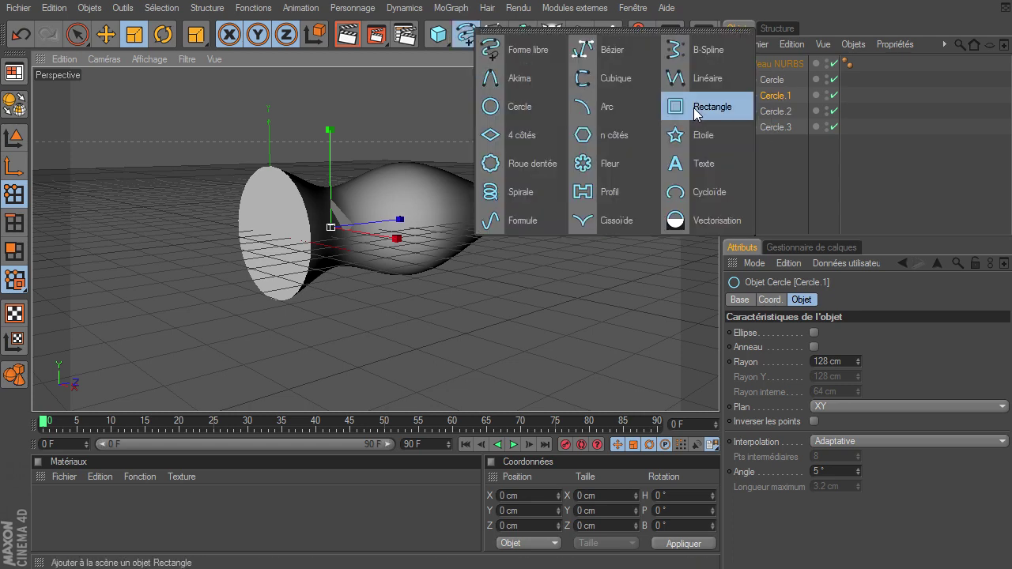
Step: Add a 400 cm Rectangle spline to the Peau NURBS, placed after Cercle
click(695, 113)
drag(762, 67, 775, 100)
click(783, 81)
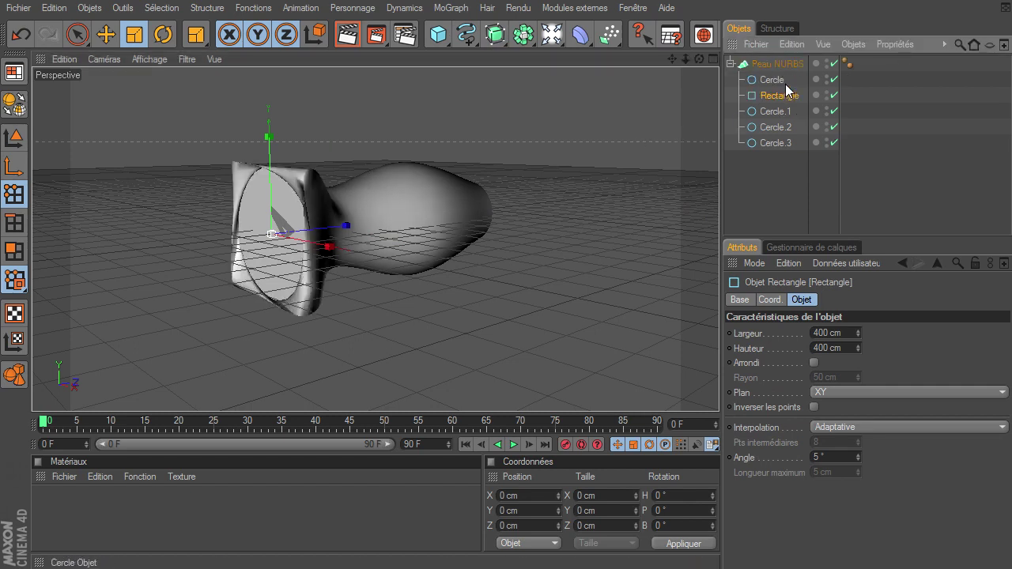
click(76, 34)
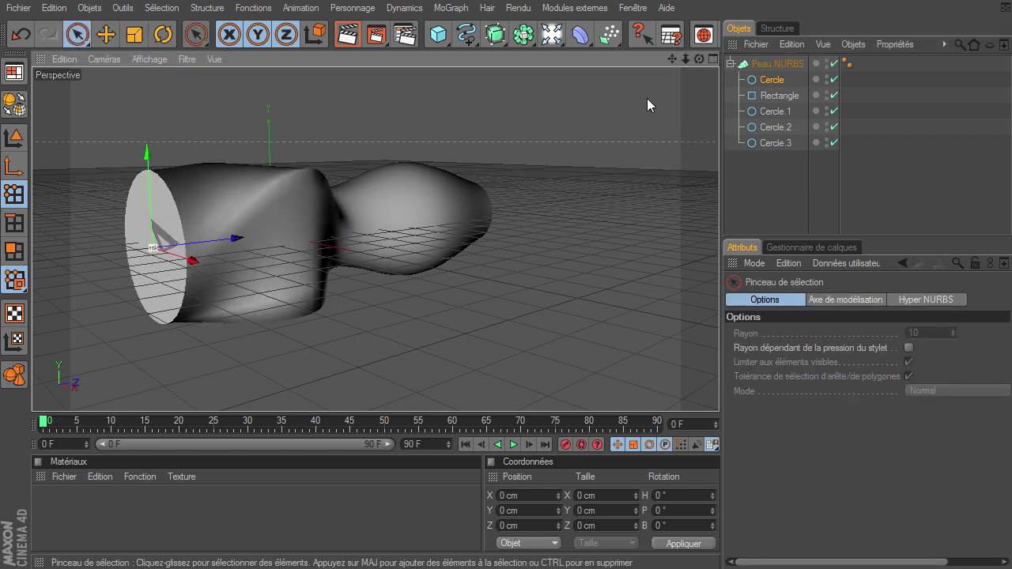
Step: Turn the loft off and on while orbiting to inspect the profiles from the side
click(832, 64)
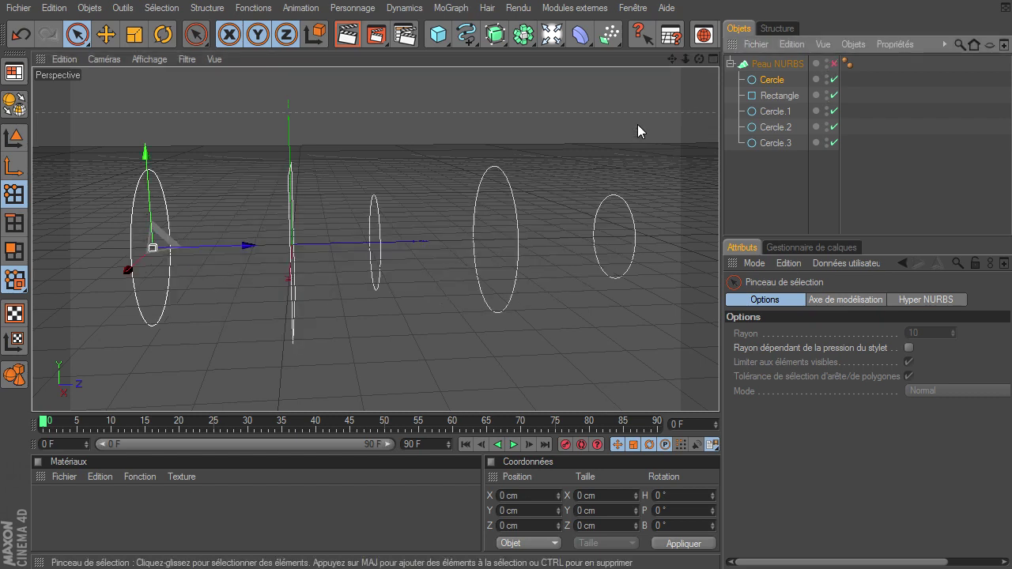
drag(700, 57, 185, 253)
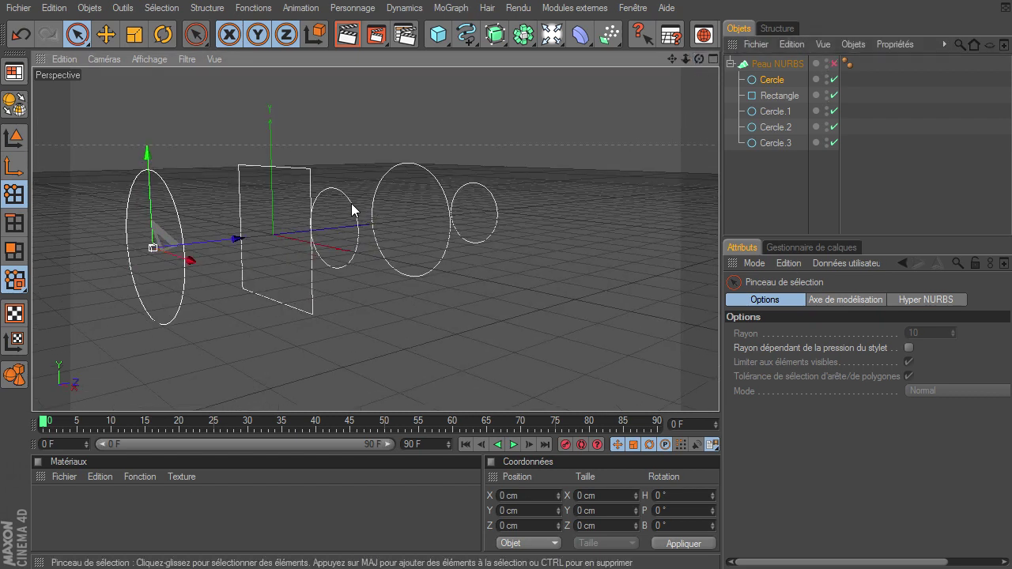
click(833, 63)
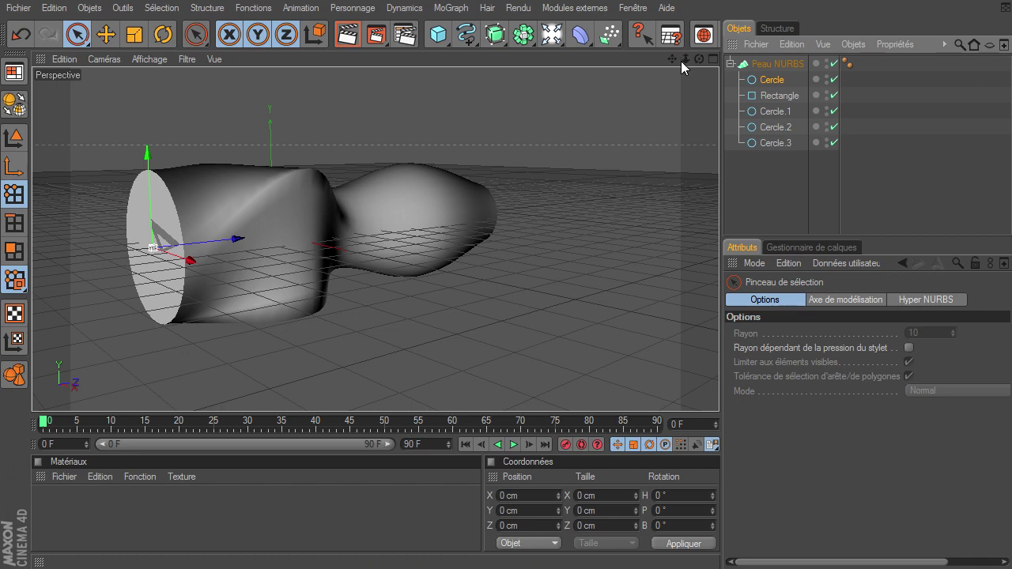
drag(699, 59, 718, 391)
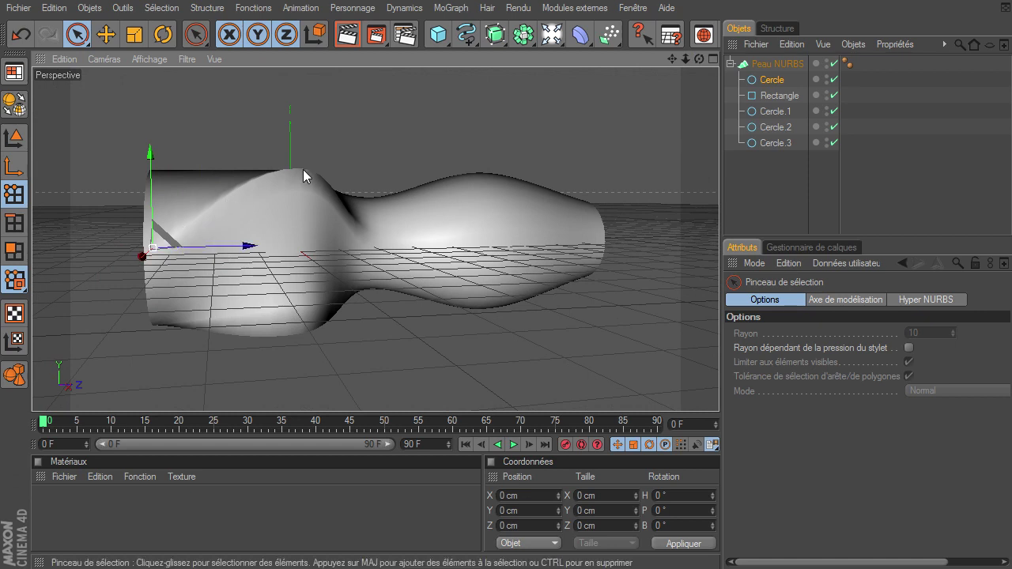
Step: Move the Rectangle along X and rotate it about 45.8° to twist the loft
click(775, 96)
mouse_move(383, 244)
mouse_down()
mouse_move(321, 244)
mouse_move(341, 244)
mouse_up()
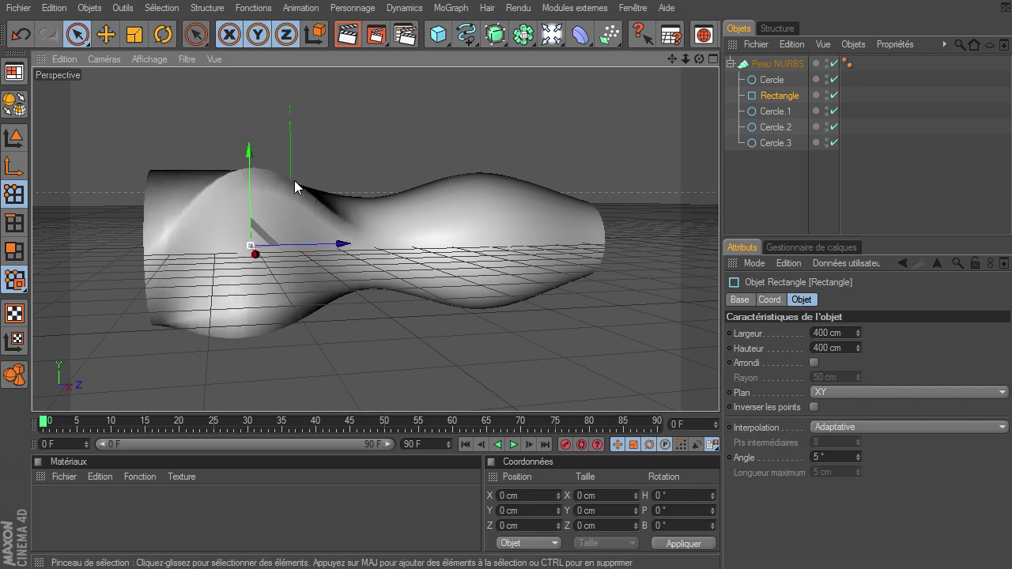
click(163, 34)
mouse_move(252, 208)
mouse_down()
mouse_move(261, 259)
mouse_move(266, 245)
mouse_up()
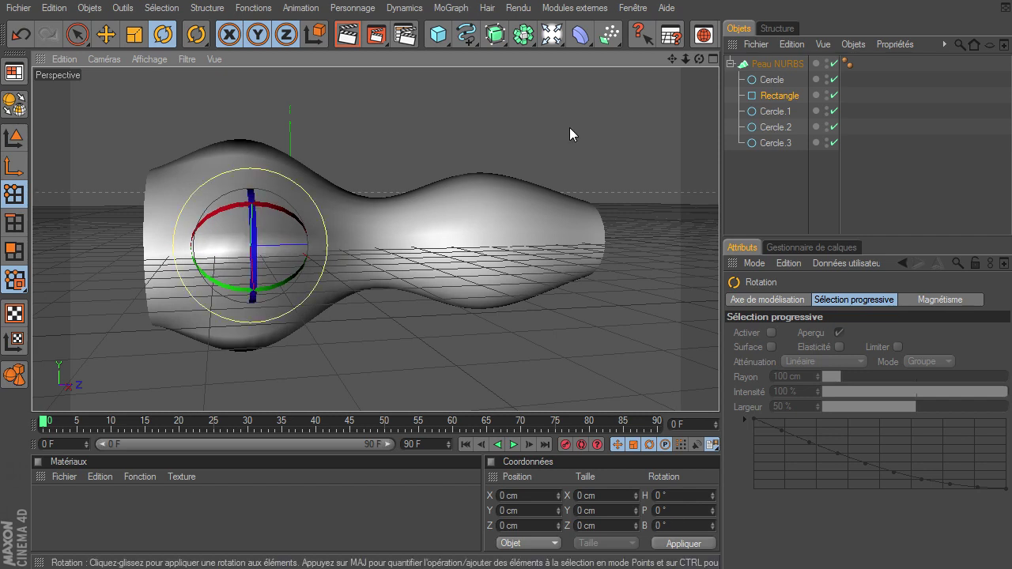
Step: Inspect the twisted loft, then delete all five profile splines
drag(700, 60, 719, 392)
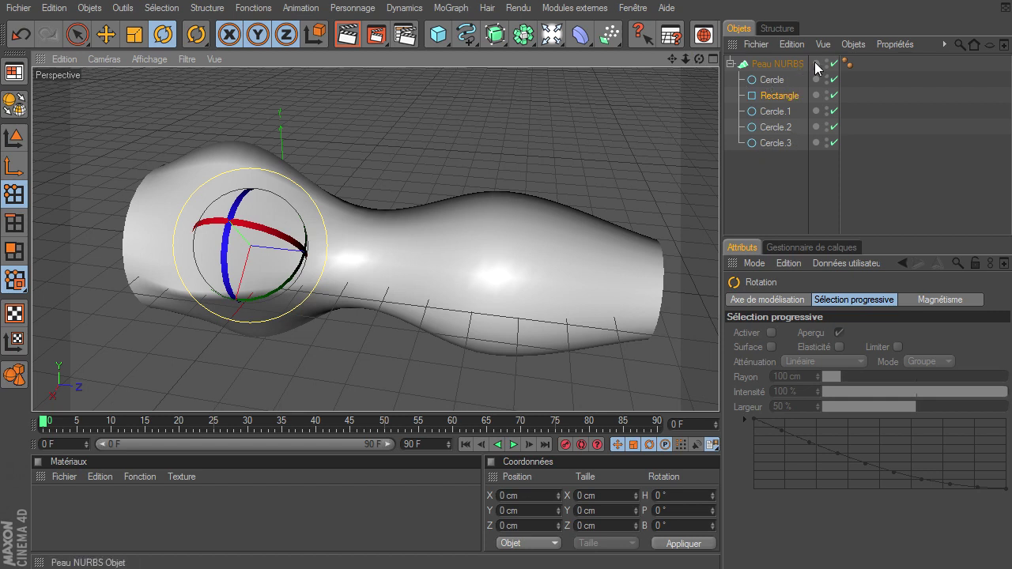
drag(766, 187, 771, 87)
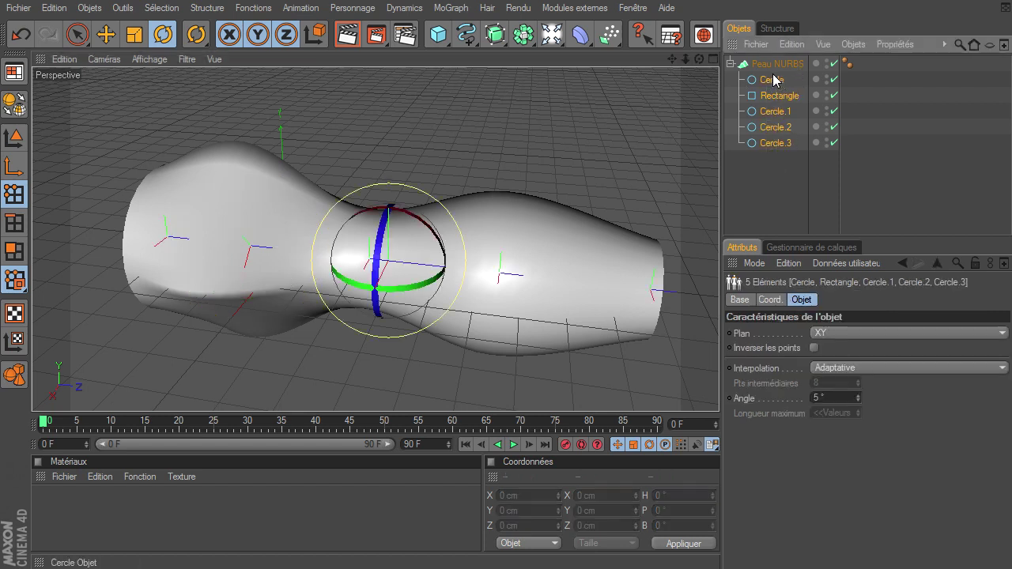
key(Delete)
Step: Delete the old Peau NURBS and add a new circle spline
click(784, 66)
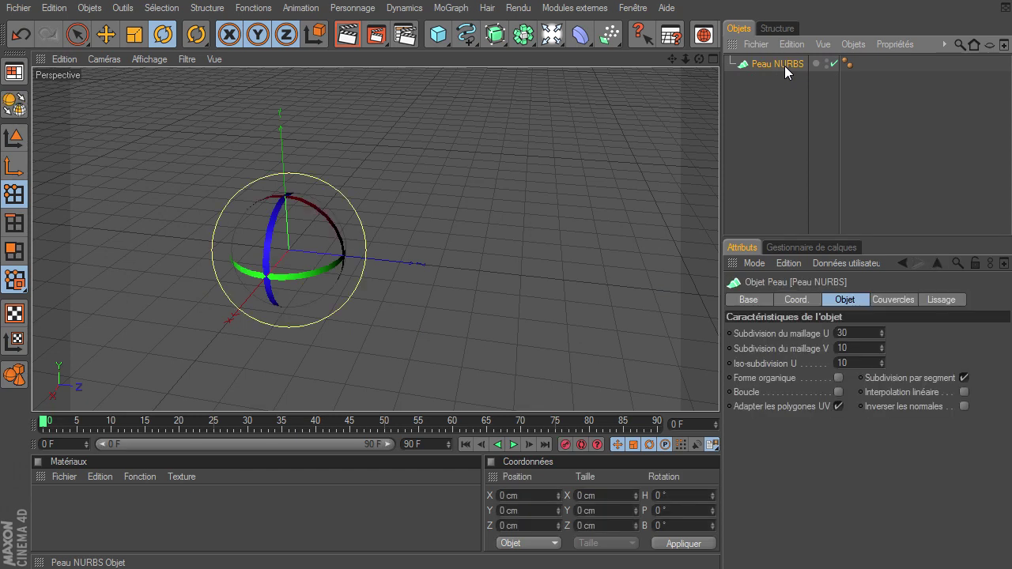
key(Delete)
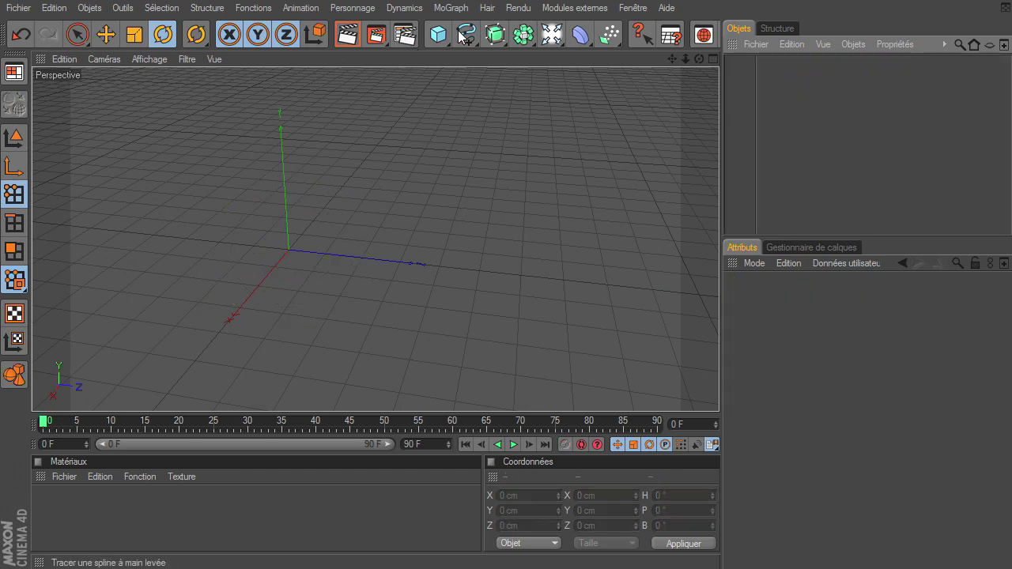
click(467, 34)
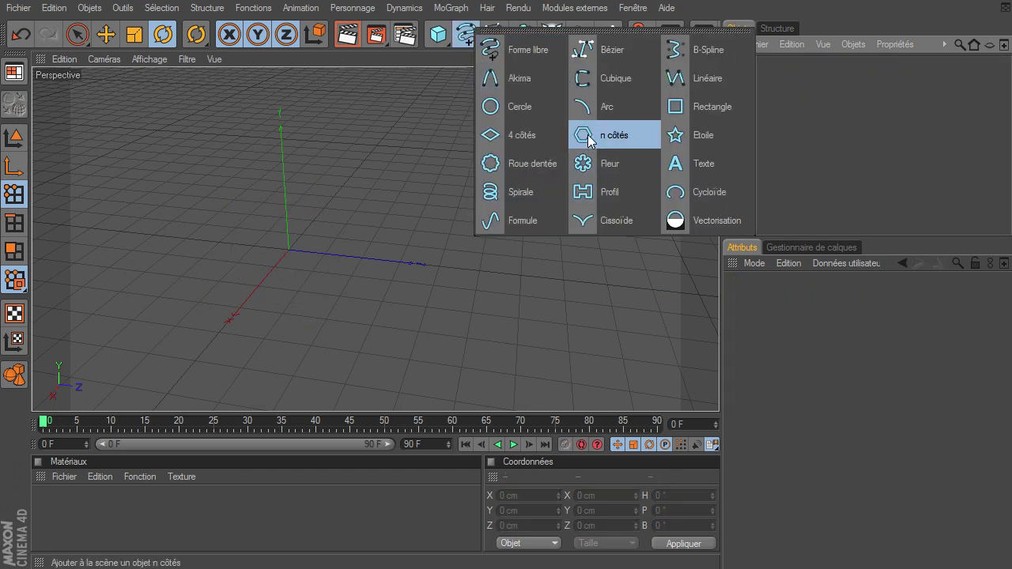
click(498, 108)
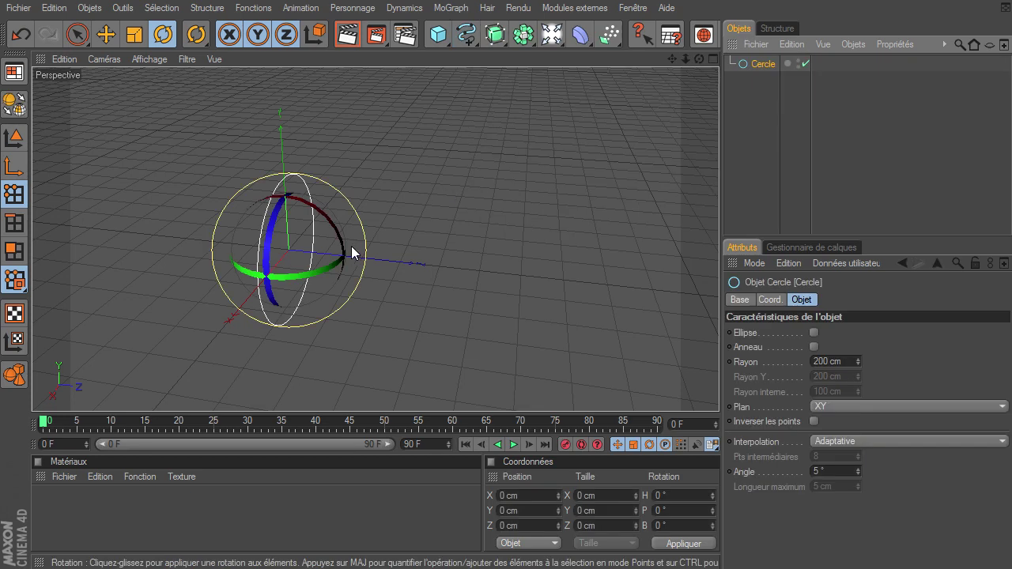
Step: Shrink the circle to about 0.6 (133 cm) and move it along Z to 63.5 cm
click(78, 36)
click(22, 140)
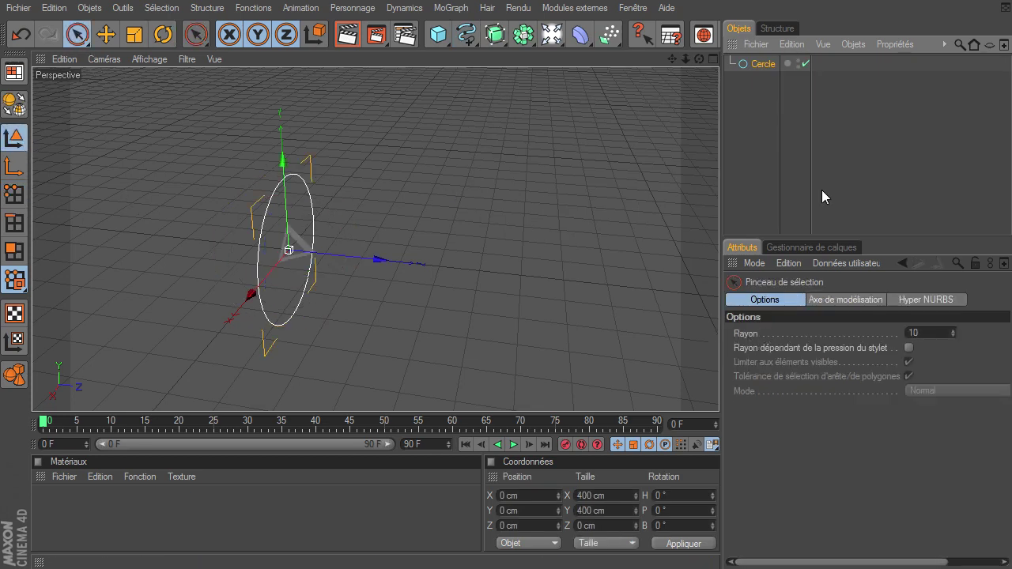
click(763, 64)
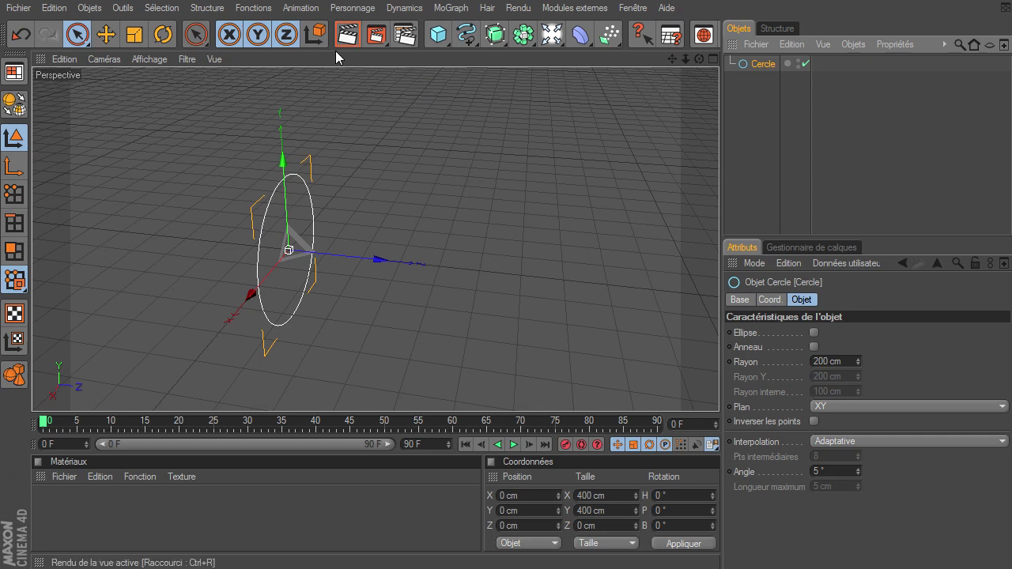
click(135, 35)
mouse_move(289, 239)
mouse_down()
mouse_move(688, 398)
mouse_move(699, 391)
mouse_up()
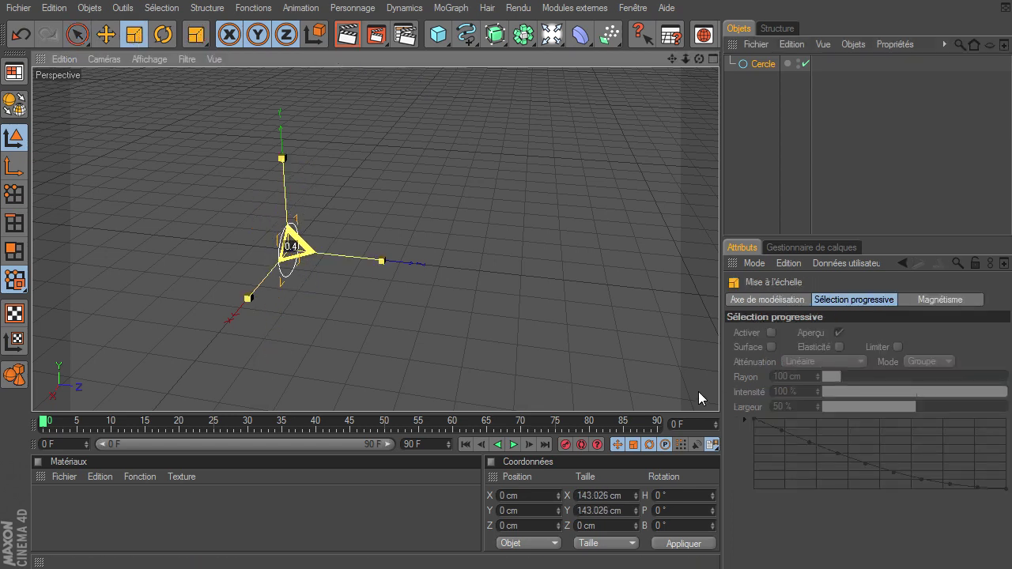
click(756, 80)
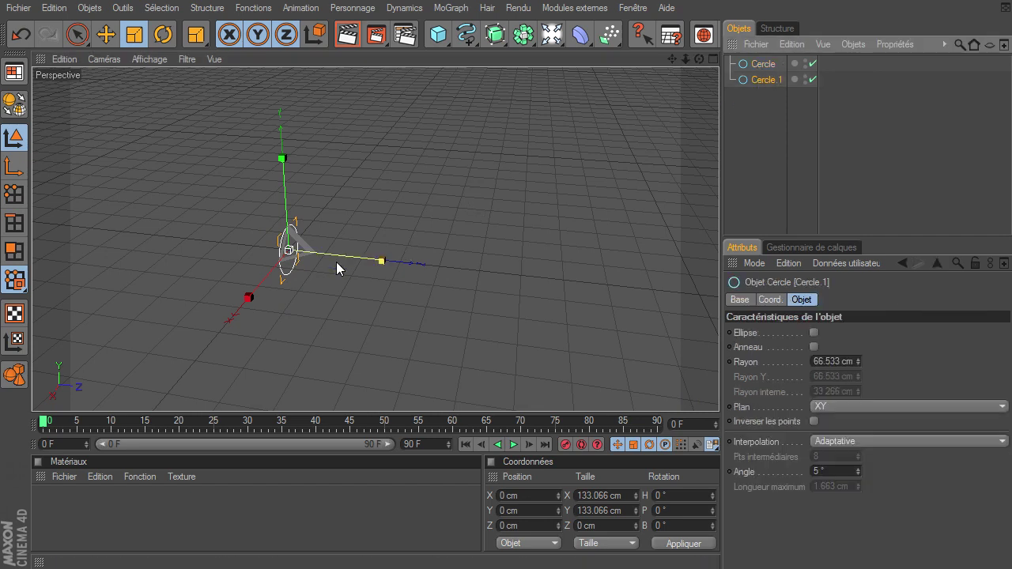
click(105, 35)
drag(364, 270, 719, 392)
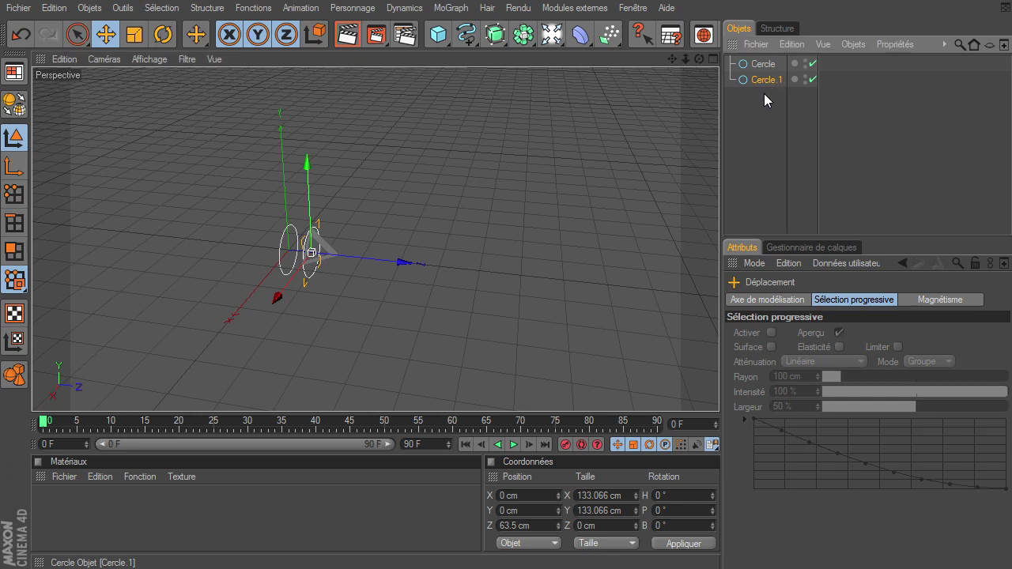
Step: Copy the circle further along Z and enlarge the copy about 2.5 times
ctrl+drag(781, 85, 764, 93)
mouse_move(413, 260)
mouse_down()
mouse_move(719, 392)
mouse_move(664, 370)
mouse_up()
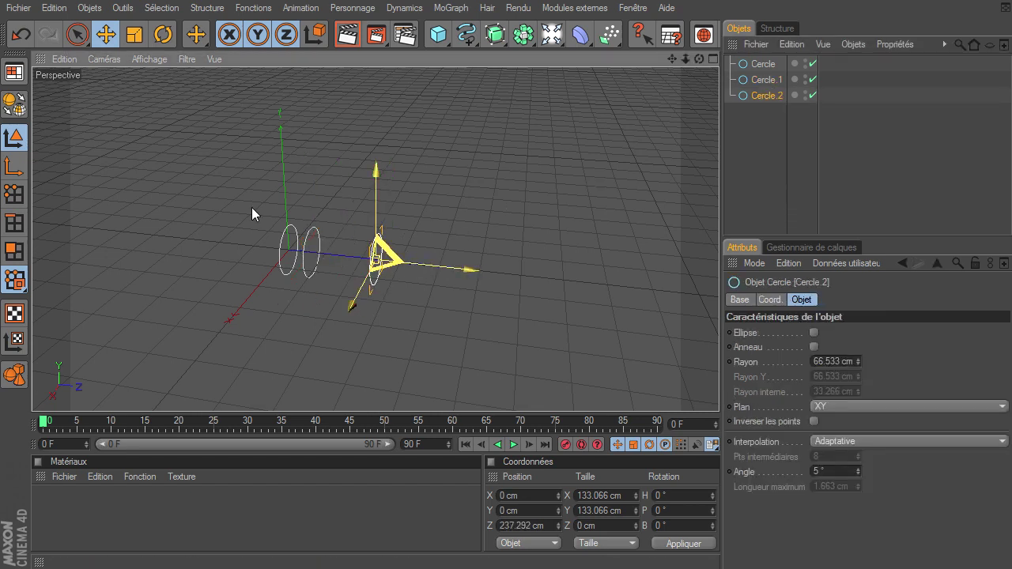
click(134, 36)
drag(388, 267, 747, 386)
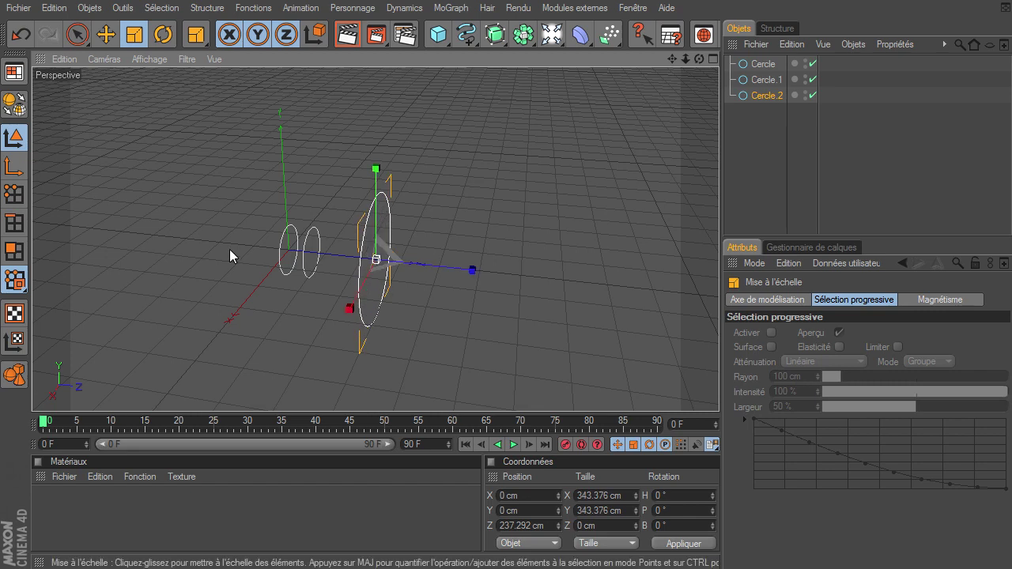
Step: Copy the large circle into a fourth circle pushed far along Z
ctrl+drag(775, 95, 764, 121)
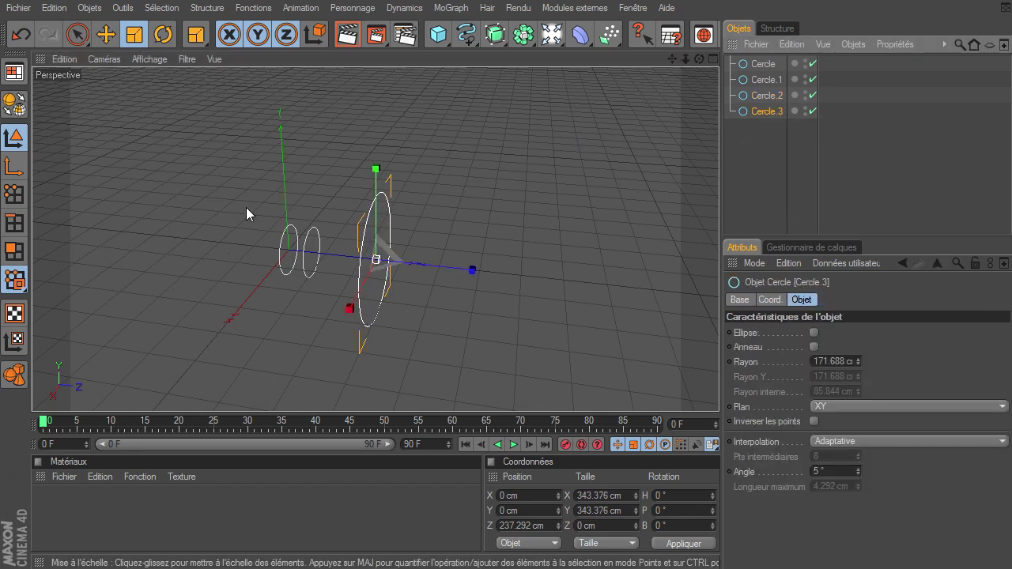
click(106, 34)
mouse_move(442, 271)
mouse_down()
mouse_move(740, 394)
mouse_move(719, 392)
mouse_up()
drag(674, 52, 341, 60)
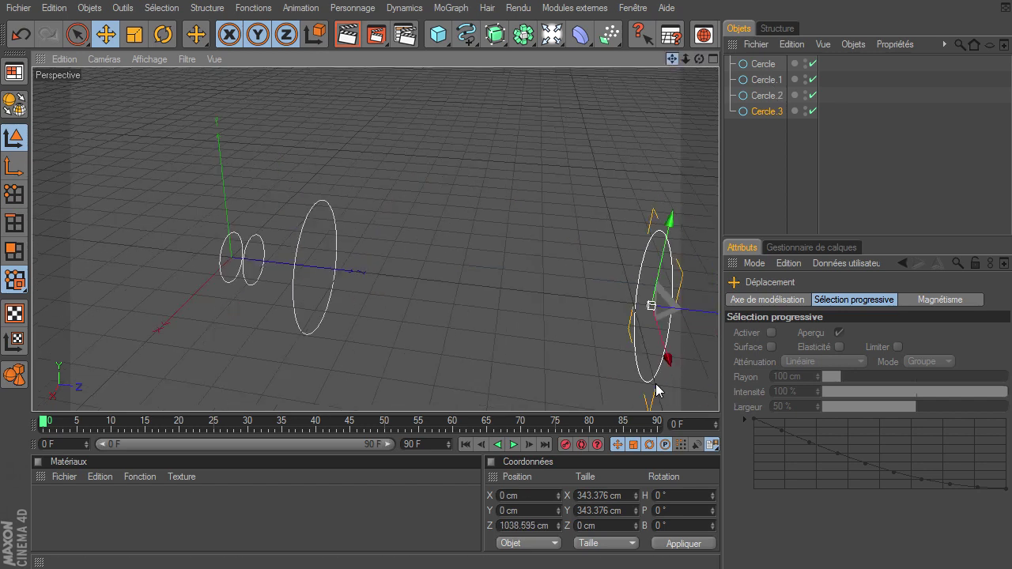
Step: Make the fourth circle editable and flatten it vertically
click(15, 103)
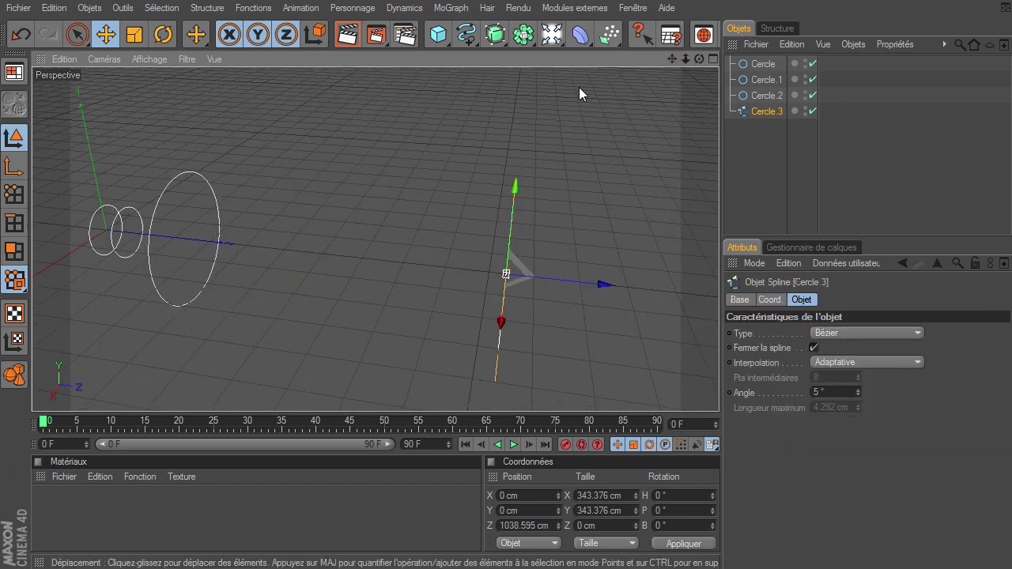
mouse_move(686, 59)
mouse_down()
mouse_move(719, 391)
mouse_move(242, 77)
mouse_up()
key(t)
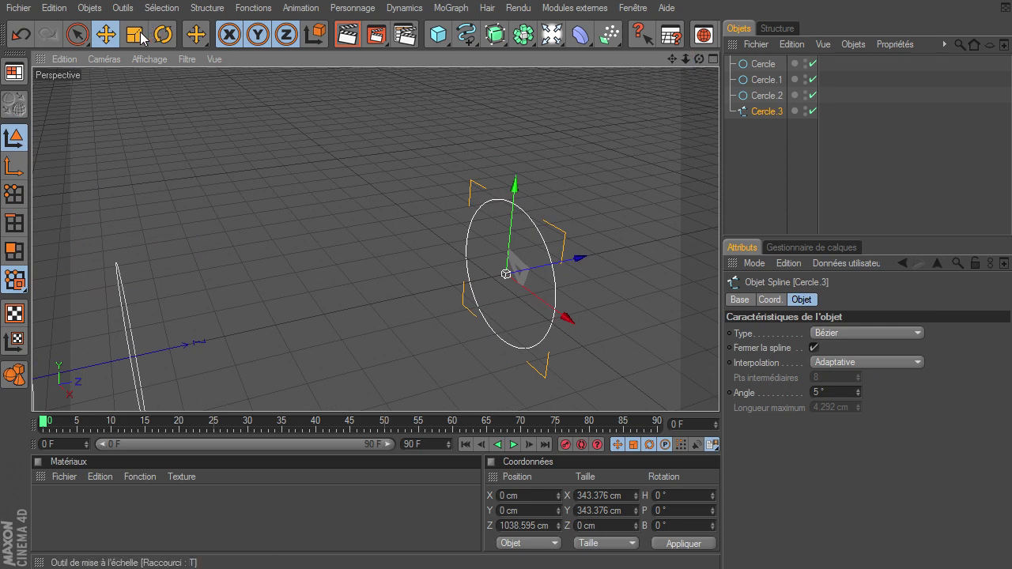
mouse_move(514, 187)
mouse_down()
mouse_move(670, 450)
mouse_move(719, 392)
mouse_up()
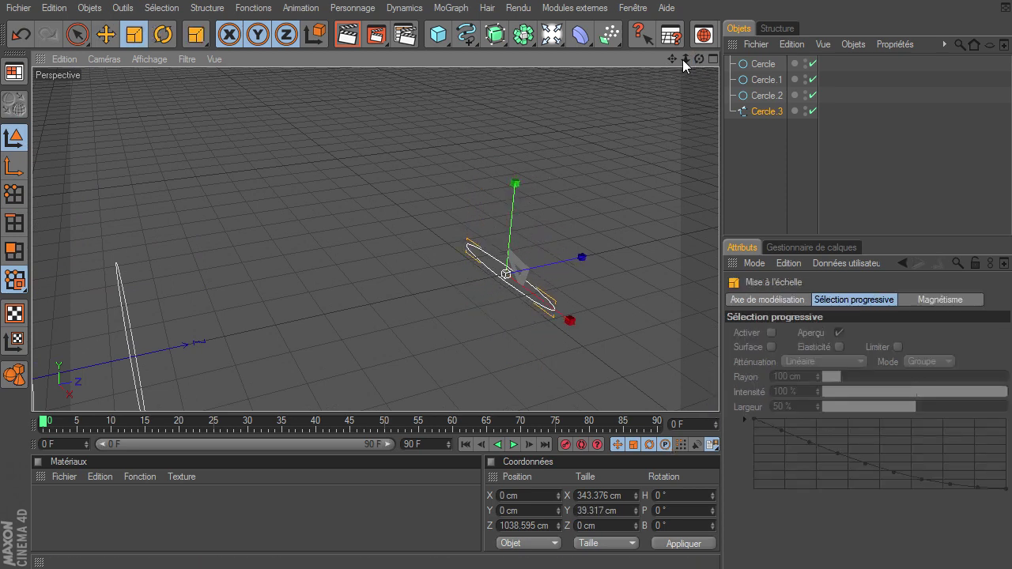
drag(672, 57, 719, 391)
drag(685, 57, 724, 222)
Step: Add a Peau NURBS loft and select all four circles
click(779, 156)
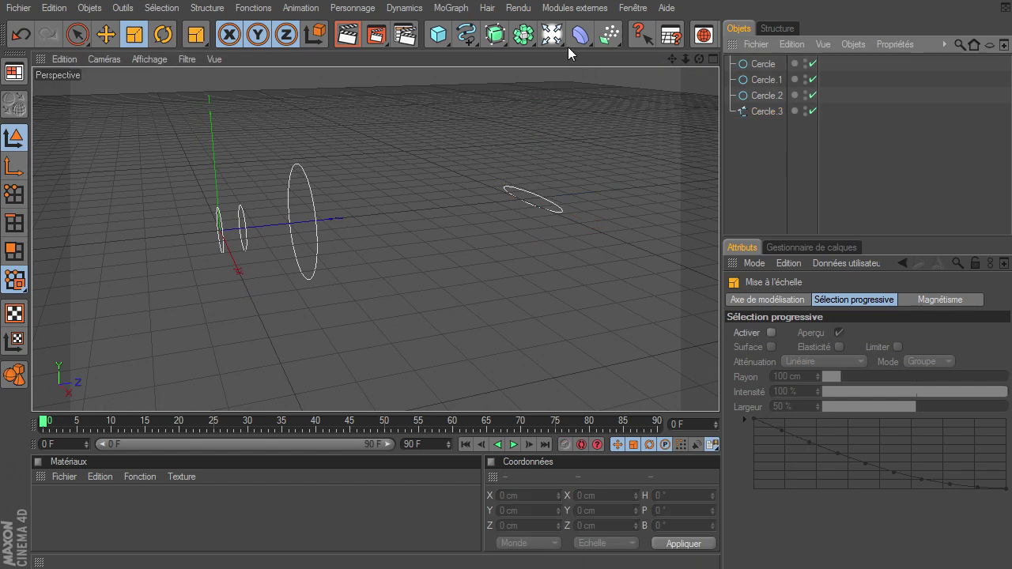
mouse_move(500, 35)
mouse_down()
mouse_move(616, 41)
mouse_move(672, 76)
mouse_up()
mouse_move(759, 148)
mouse_down()
mouse_move(794, 80)
mouse_move(768, 68)
mouse_up()
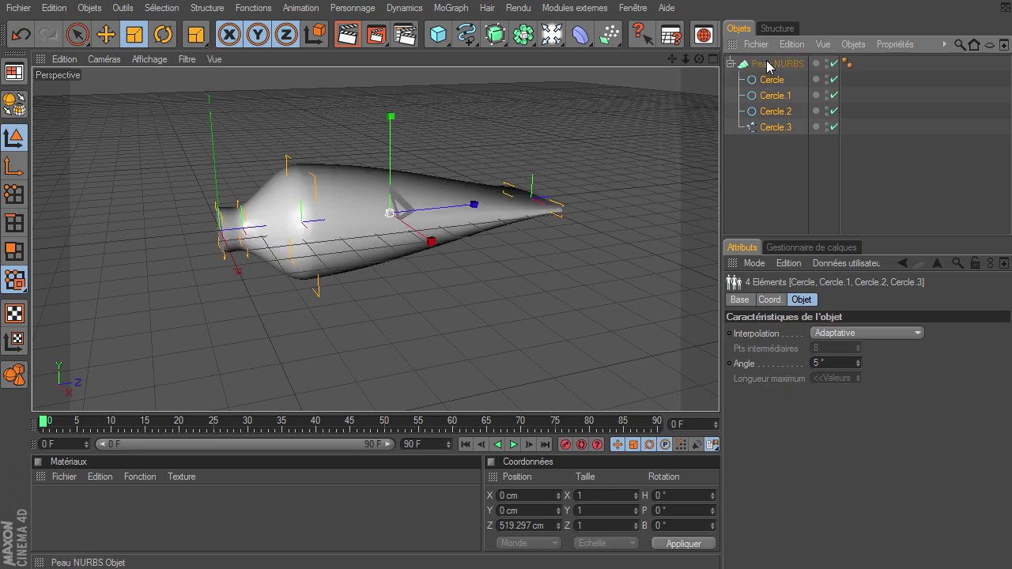
Step: Loft the four circles in the Peau NURBS and copy Cercle.1 along Z as a neck
click(759, 162)
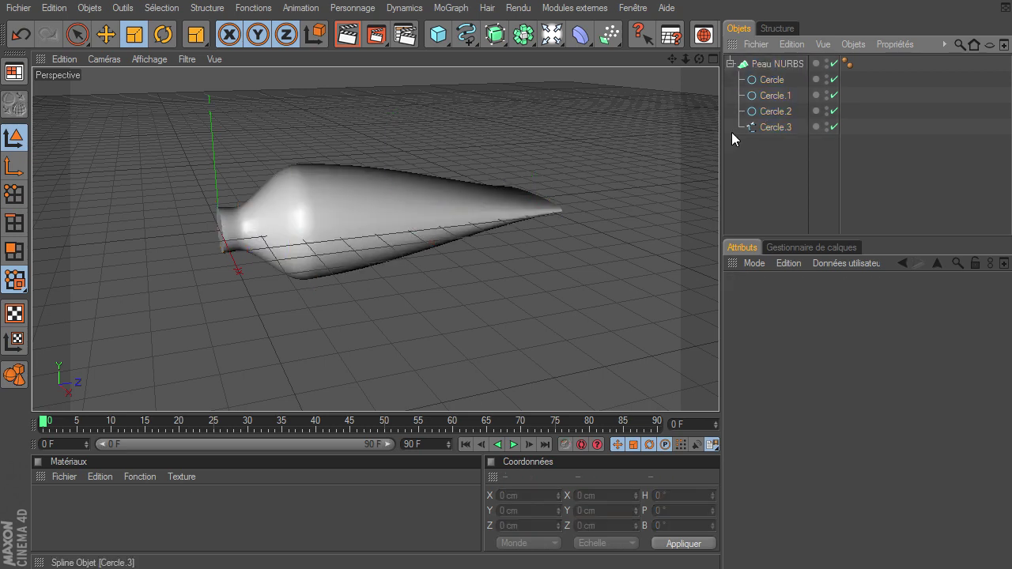
drag(701, 60, 719, 398)
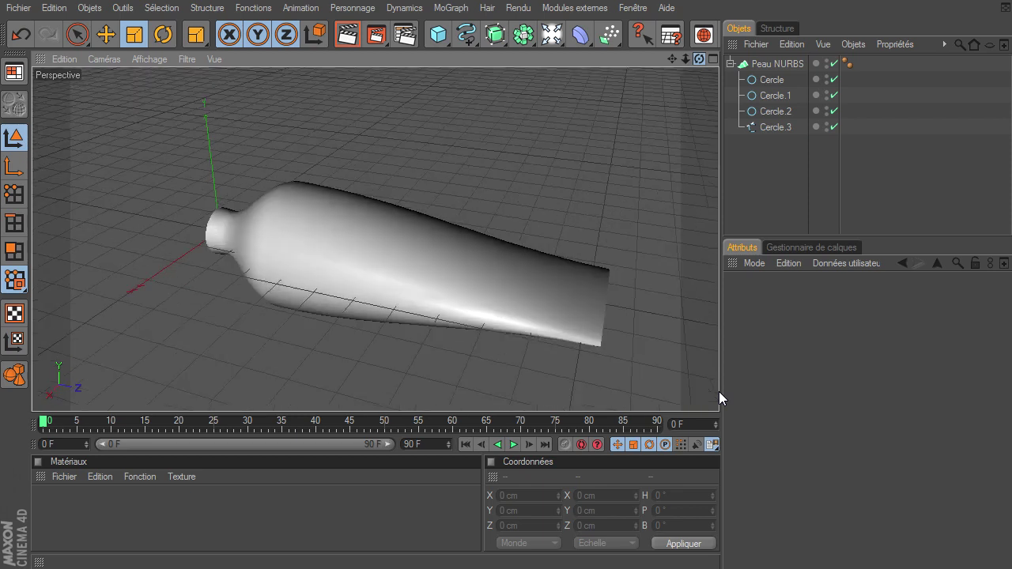
click(758, 80)
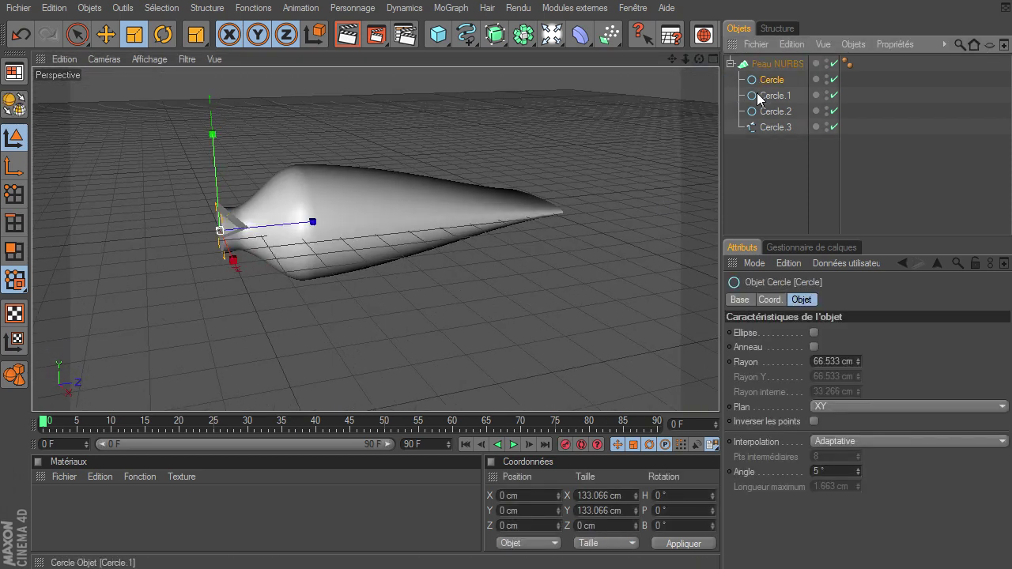
click(765, 97)
key(ctrl+c)
key(ctrl+v)
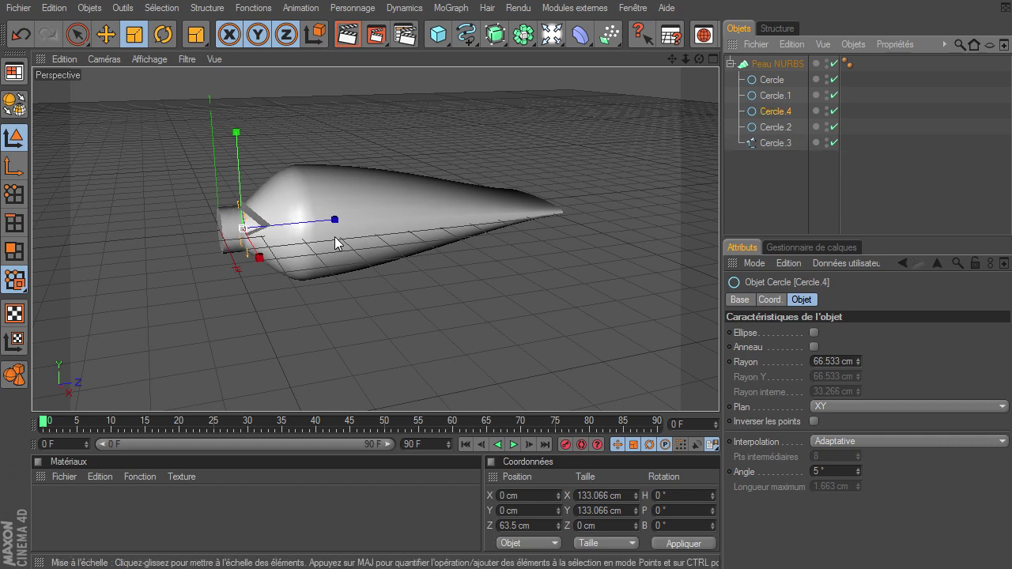
click(109, 43)
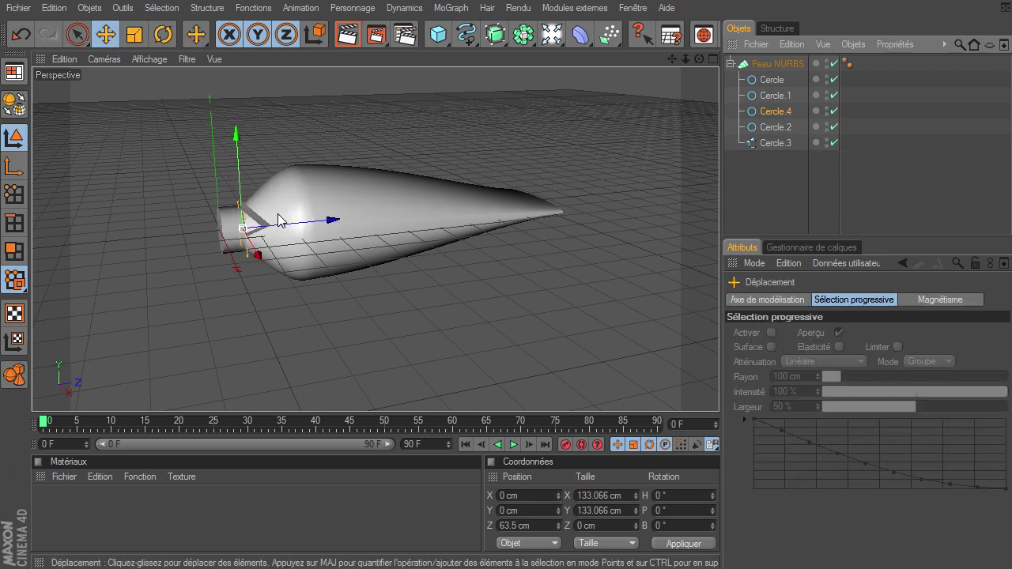
drag(278, 221, 719, 391)
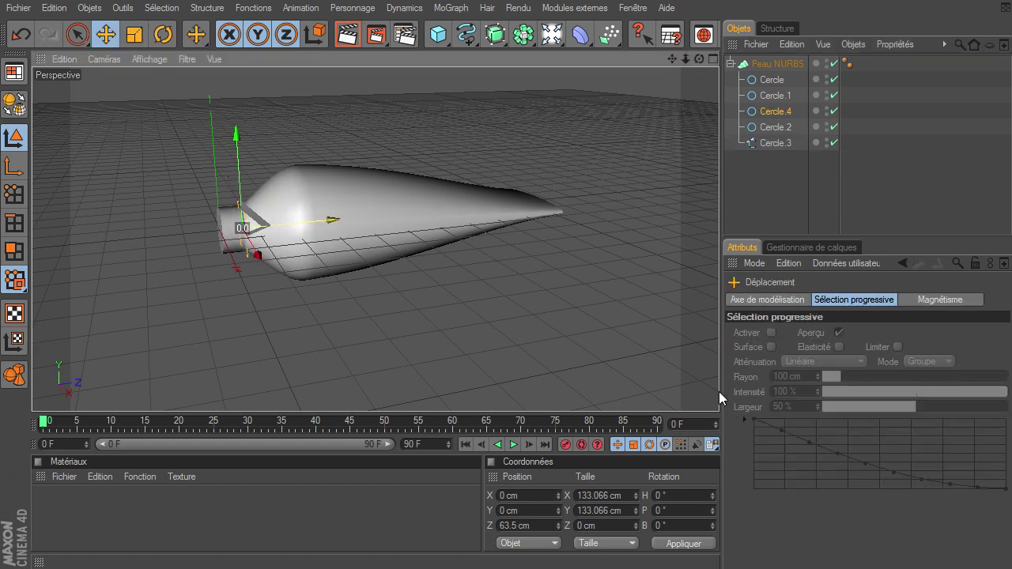
Step: Move Cercle.2 back along Z and stretch the flattened tip further along Z
click(773, 126)
drag(386, 215, 368, 216)
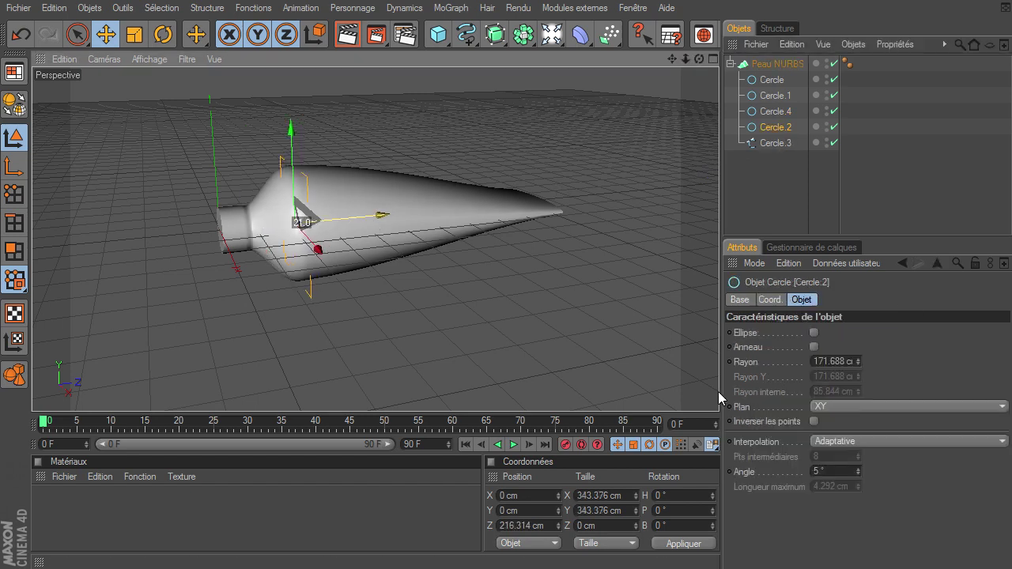
click(772, 143)
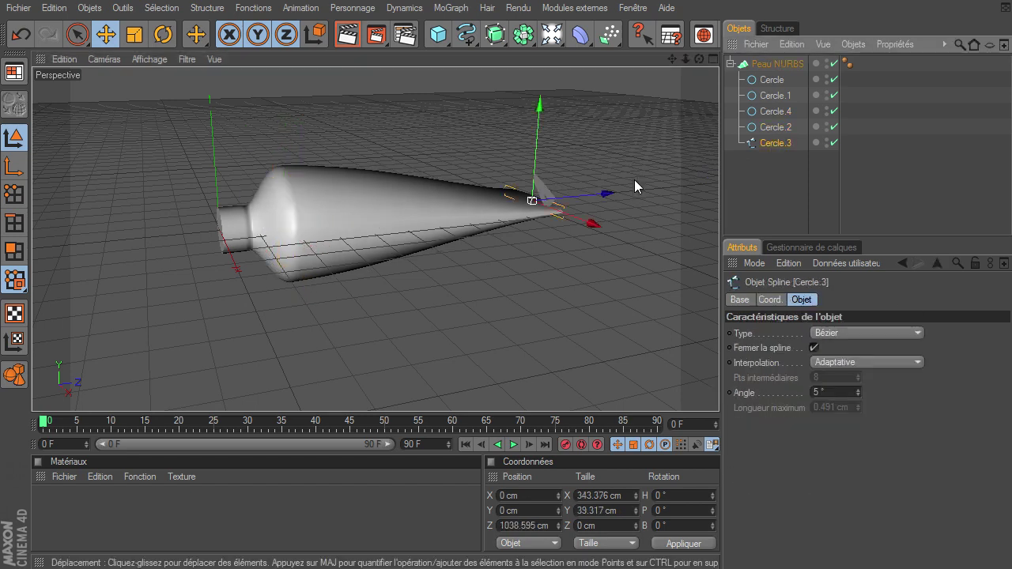
drag(593, 189, 728, 396)
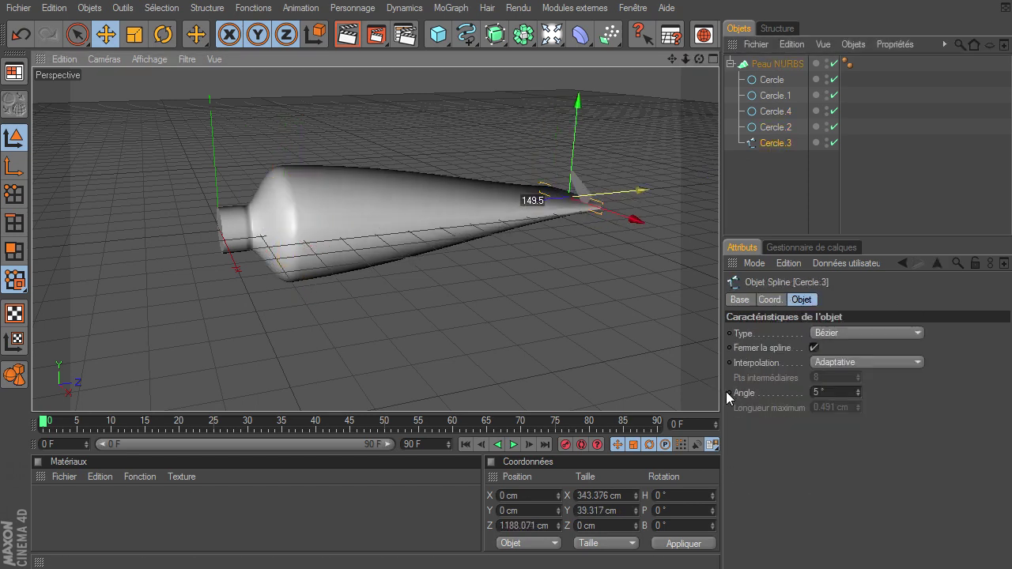
Step: Copy Cercle.2 as Cercle.5, shrink it and move it further along Z
click(775, 126)
ctrl+drag(770, 137, 770, 139)
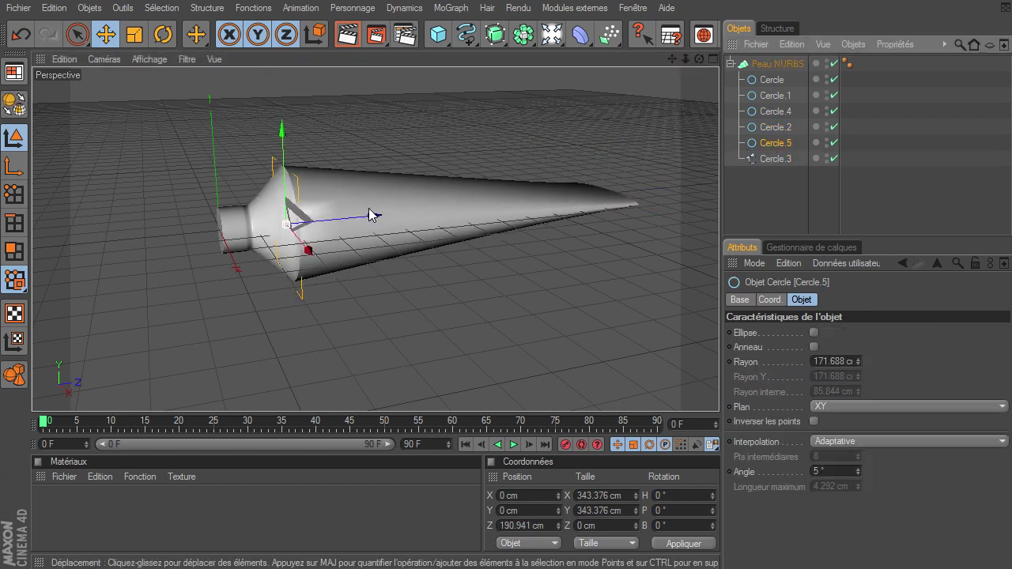
drag(368, 208, 719, 395)
key(t)
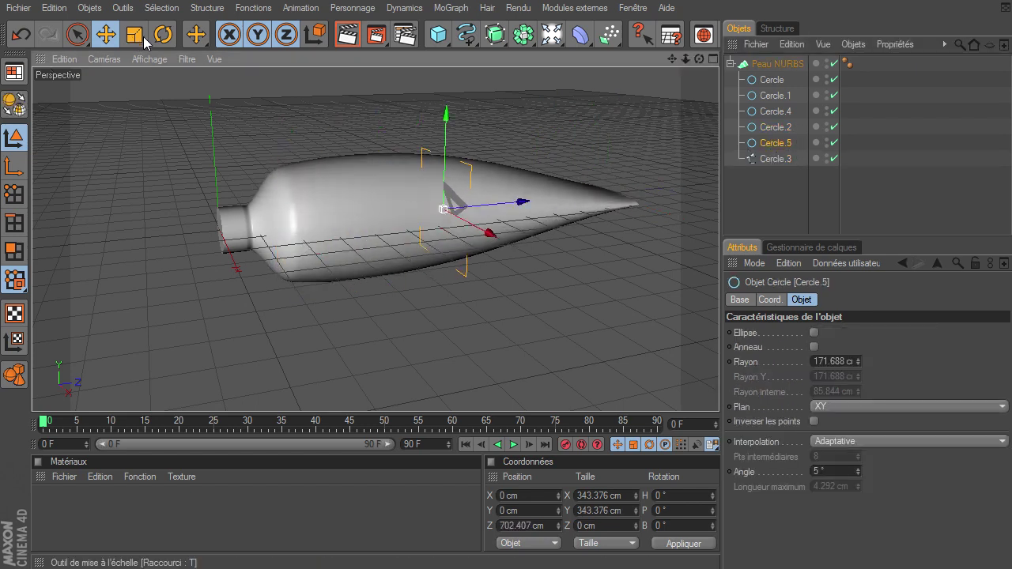
drag(719, 396, 719, 392)
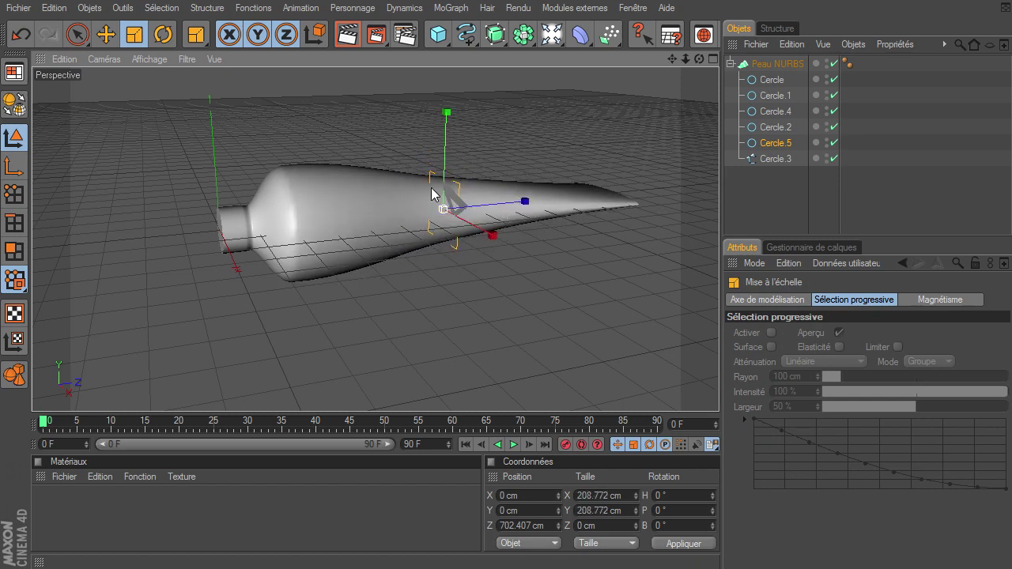
click(106, 34)
drag(526, 201, 718, 391)
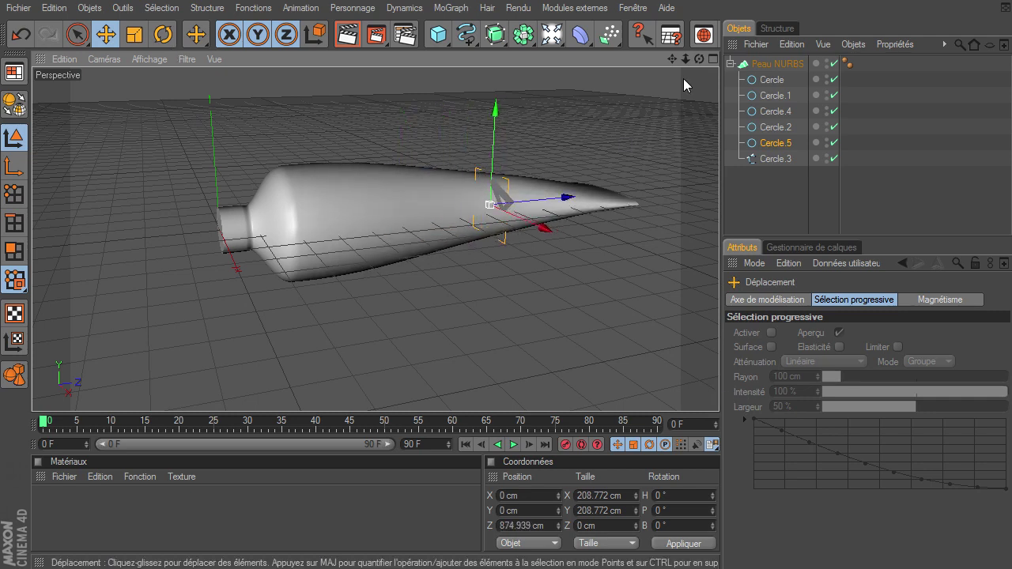
drag(699, 58, 719, 391)
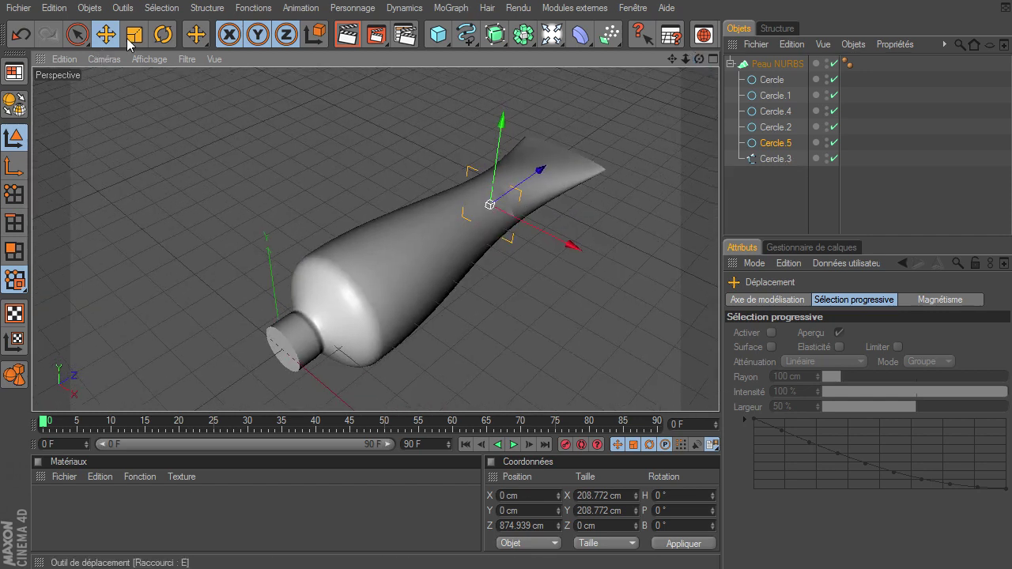
Step: Make Cercle.5 editable and widen it along X to 373.181 cm
click(14, 102)
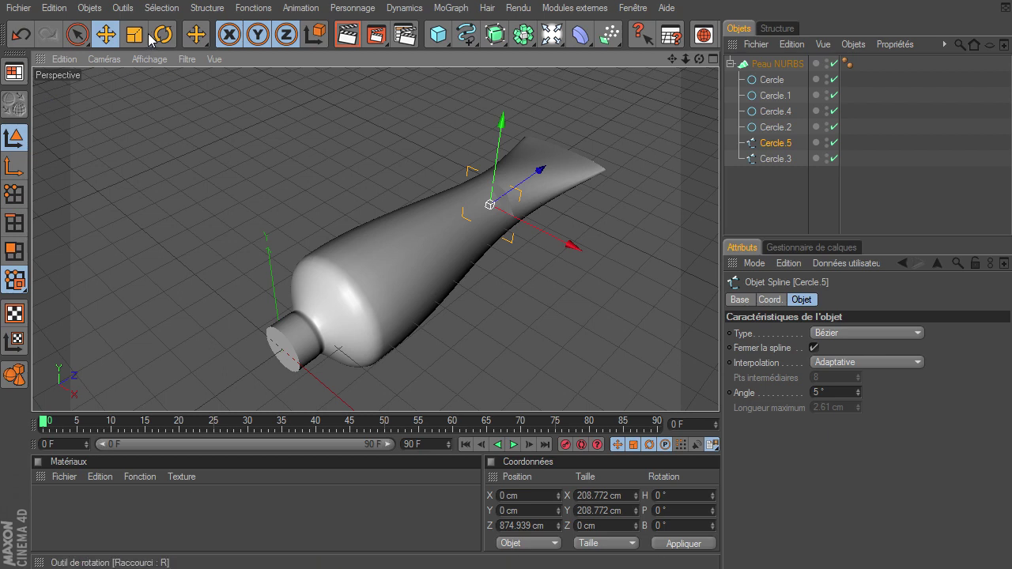
click(141, 35)
mouse_move(572, 248)
mouse_down()
mouse_move(733, 392)
mouse_move(719, 391)
mouse_up()
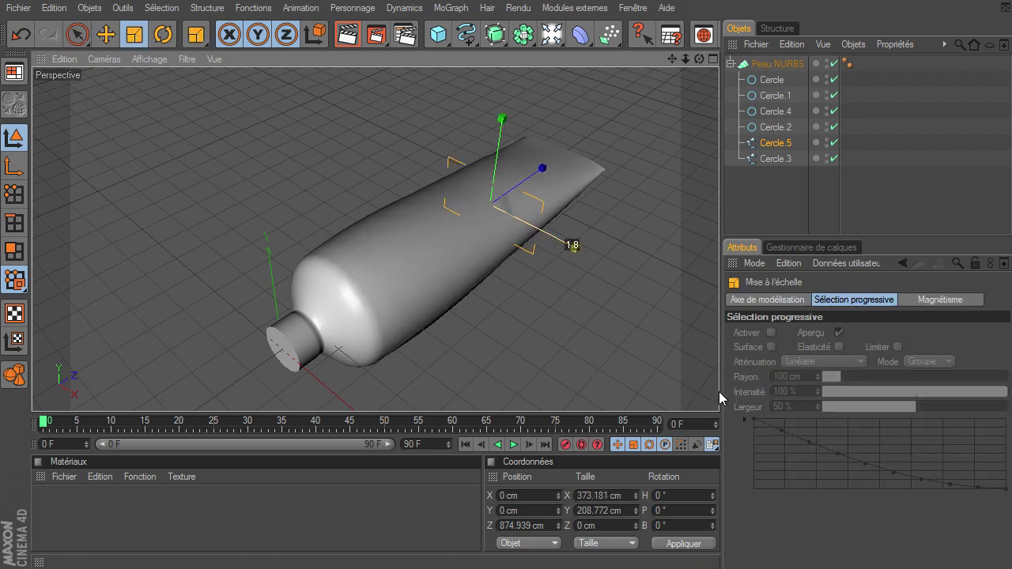
click(779, 198)
drag(698, 58, 718, 392)
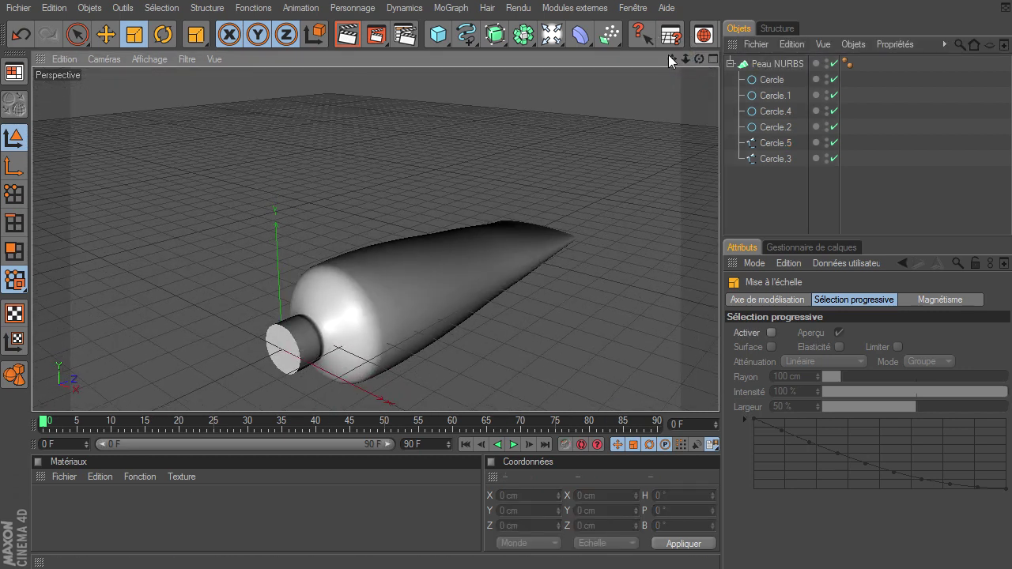
Step: Disable the Peau NURBS and orbit to view the six circle profiles alone
drag(668, 54, 719, 391)
click(834, 64)
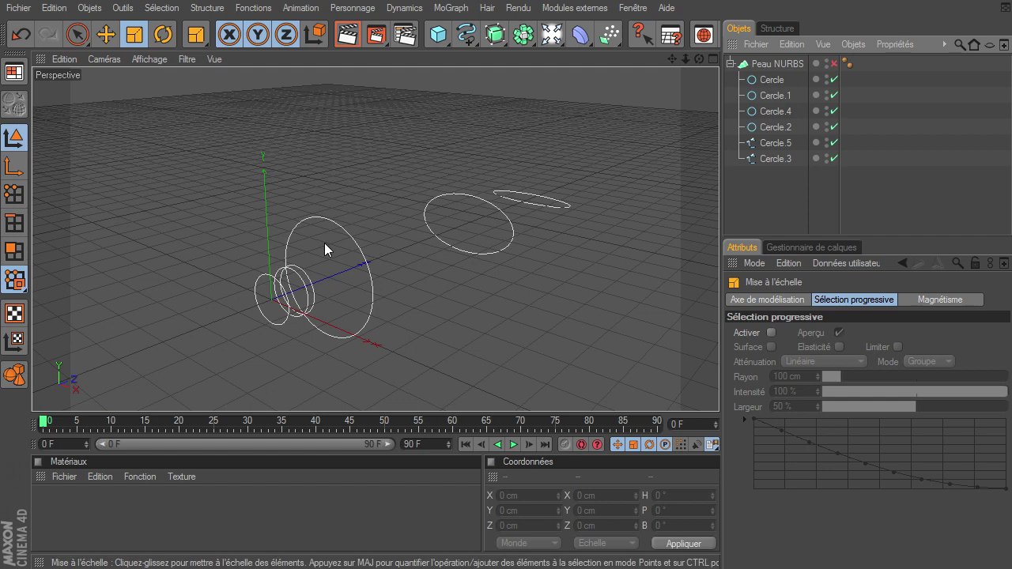
drag(702, 58, 719, 392)
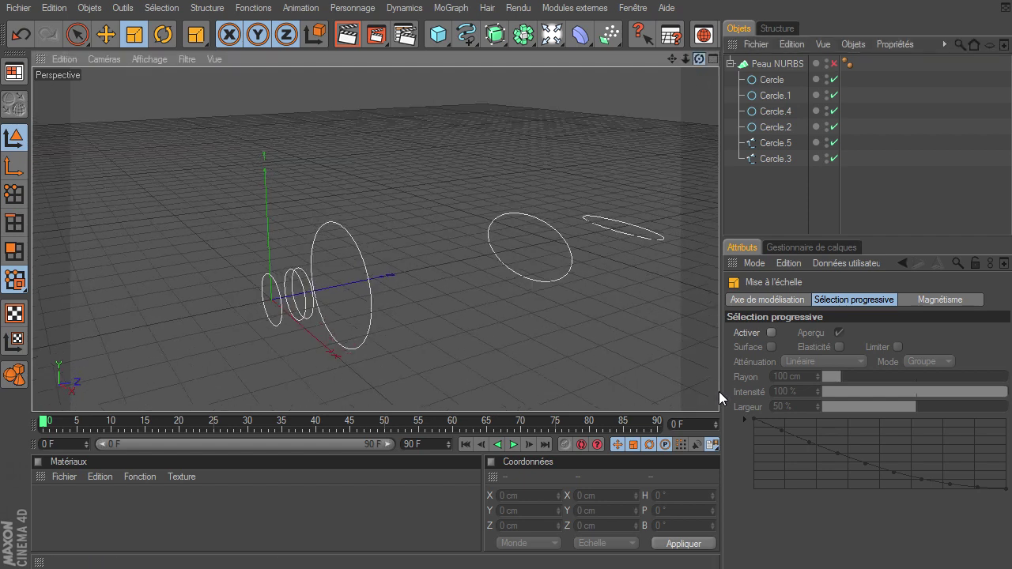
click(495, 35)
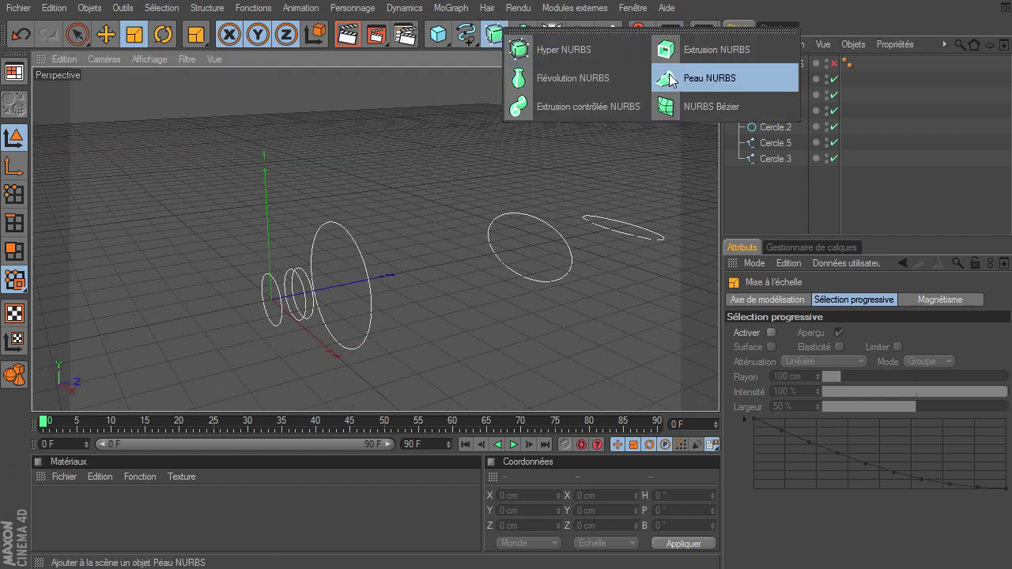